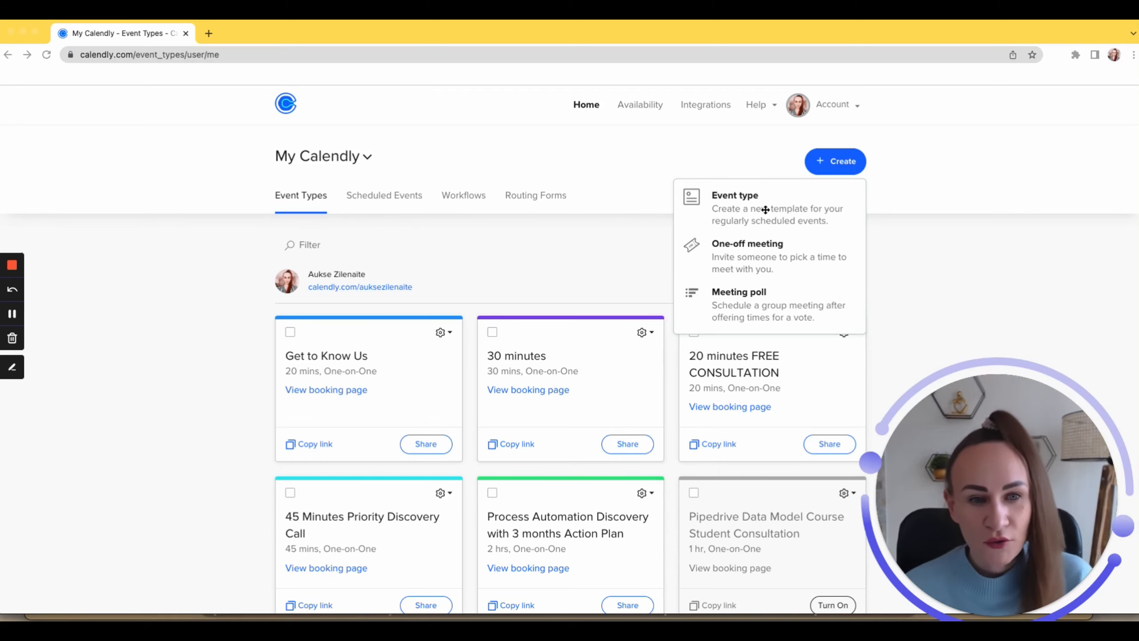
Start creating a new One-on-One event type.
{"action": "left_click", "coordinate": [735, 198]}
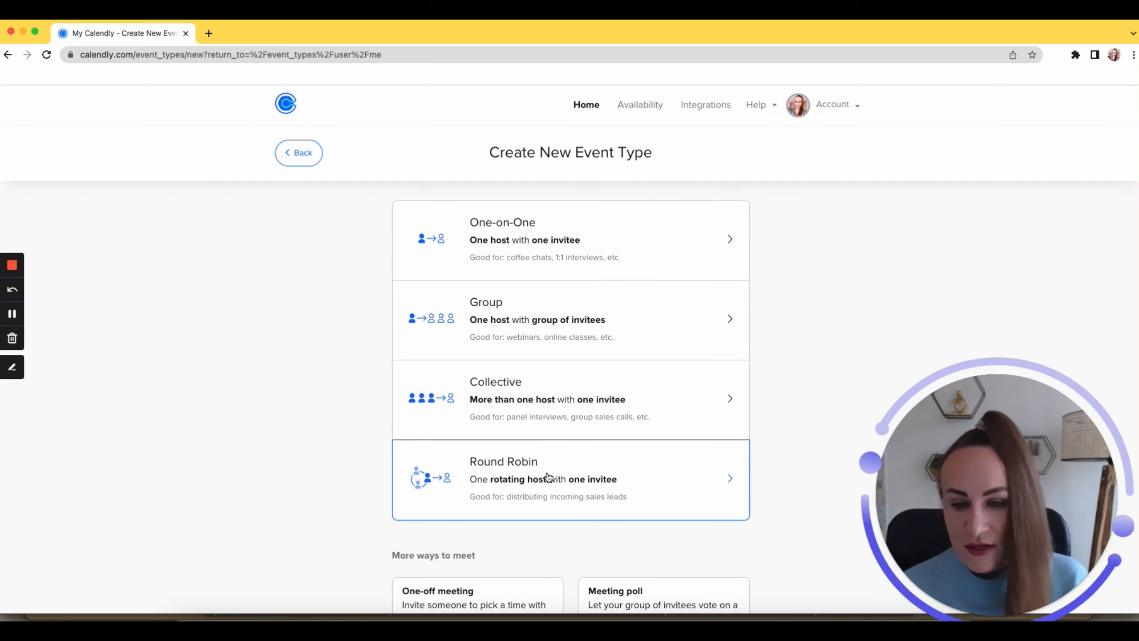
{"action": "scroll", "coordinate": [549, 478], "scroll_direction": "down", "scroll_amount": 1}
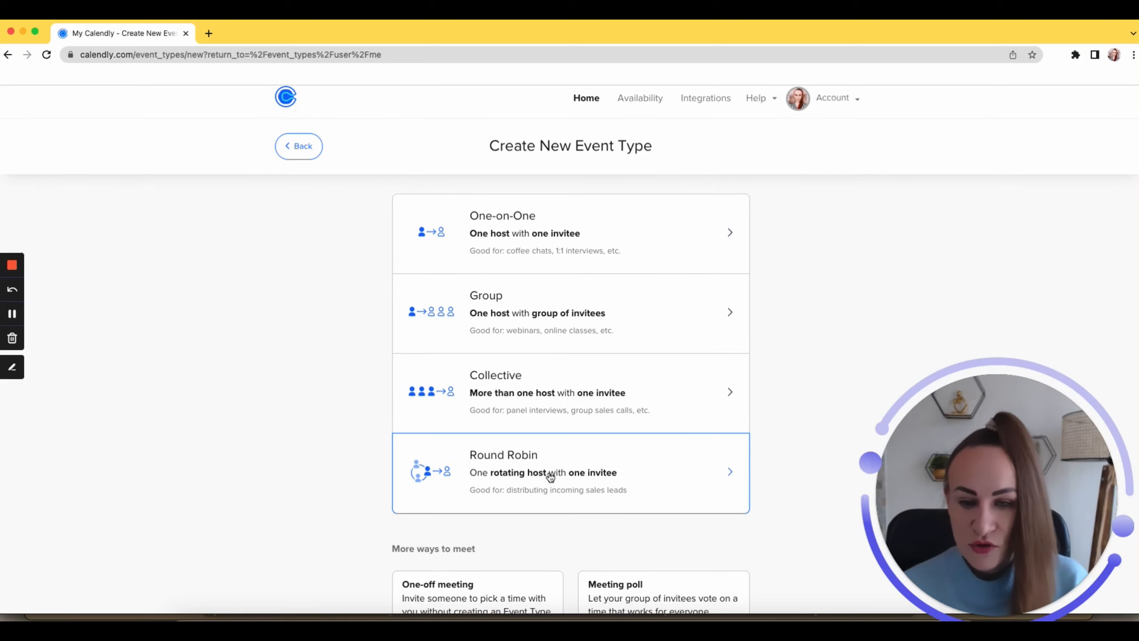
{"action": "scroll", "coordinate": [534, 484], "scroll_direction": "up", "scroll_amount": 1}
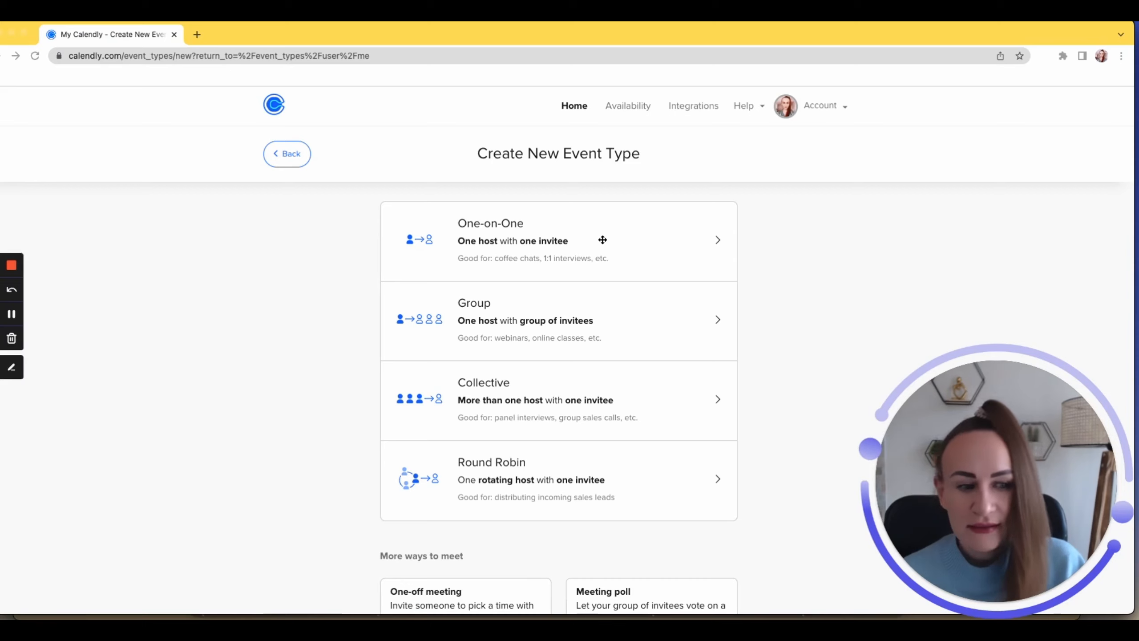
{"action": "left_click", "coordinate": [527, 236]}
{"action": "left_click", "coordinate": [528, 238]}
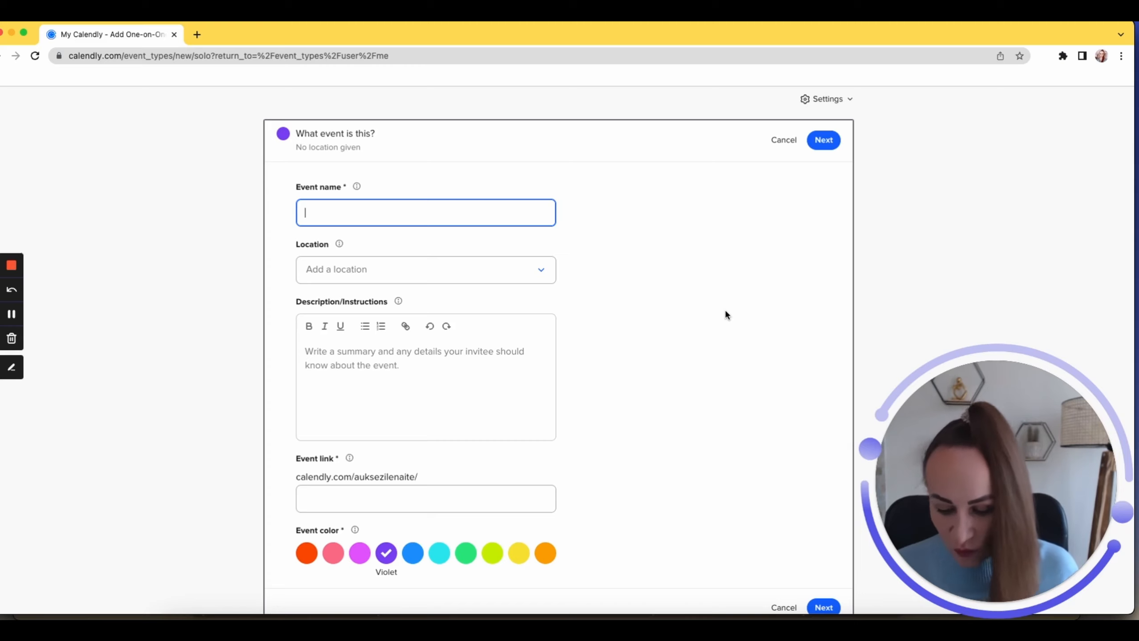
Name the event "Action plan for Your business" and set its location to Zoom.
{"action": "type", "text": "Action"}
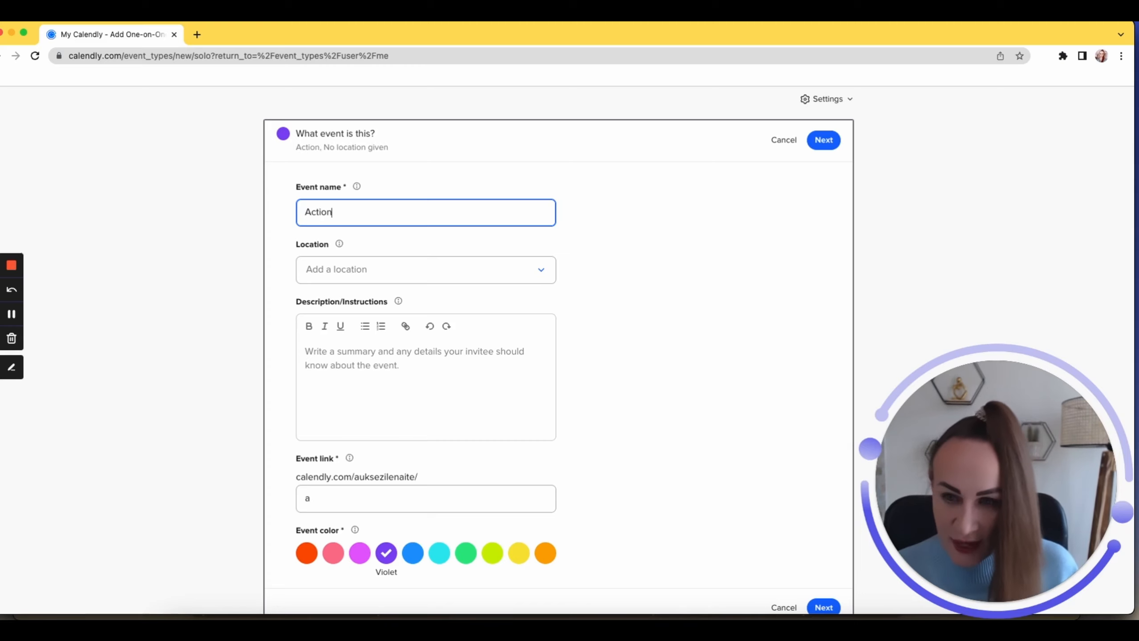
{"action": "type", "text": " plan for "}
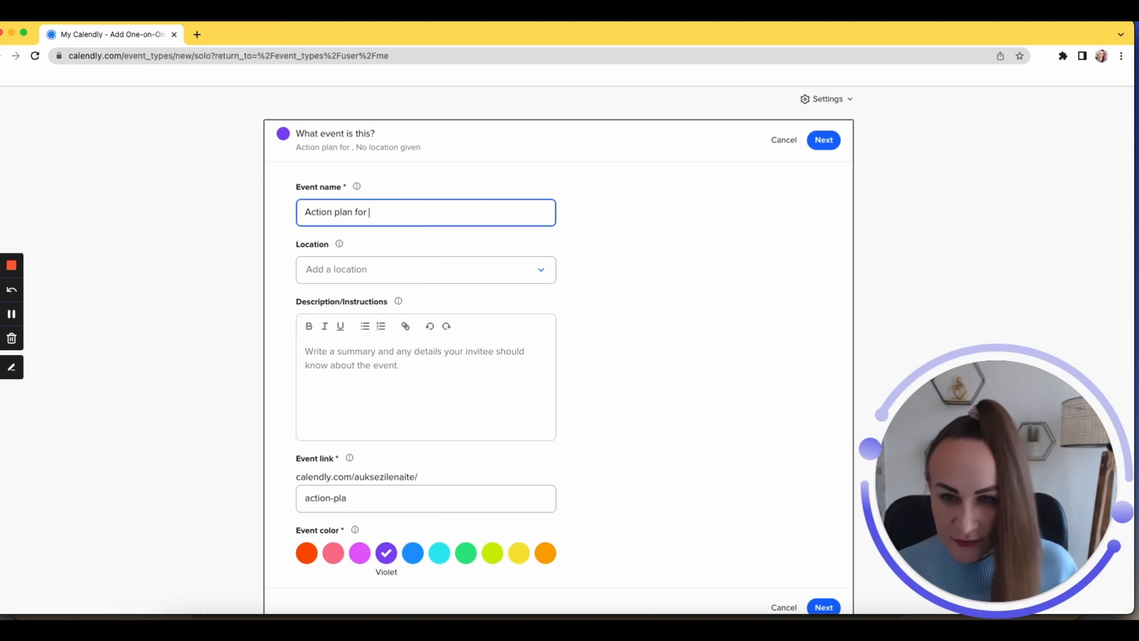
{"action": "type", "text": "Your business"}
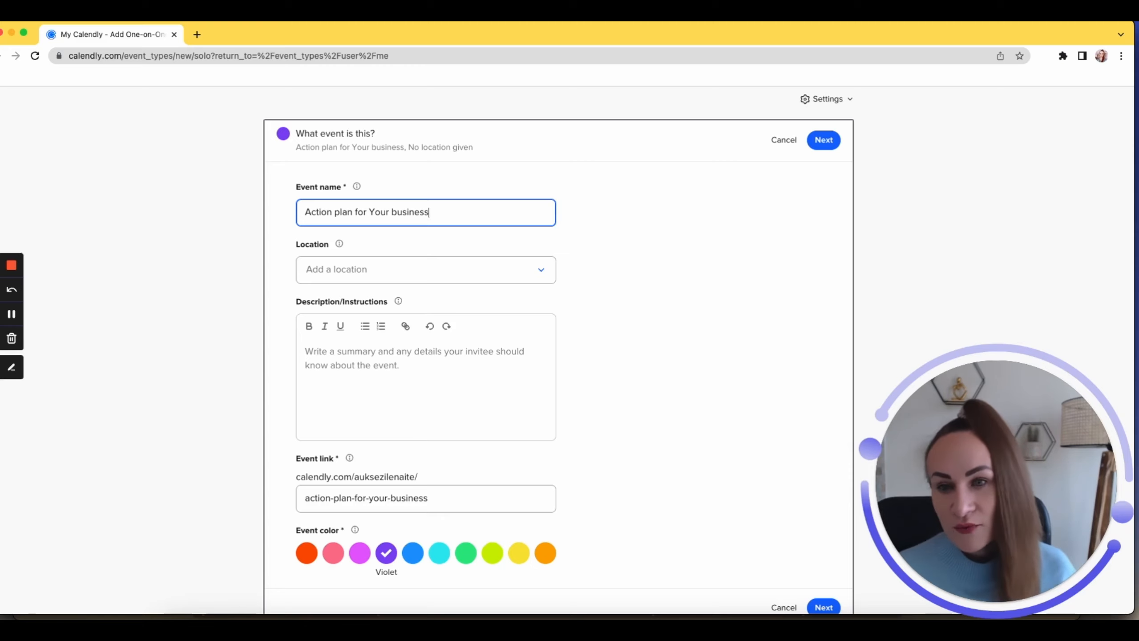
{"action": "left_click", "coordinate": [529, 270]}
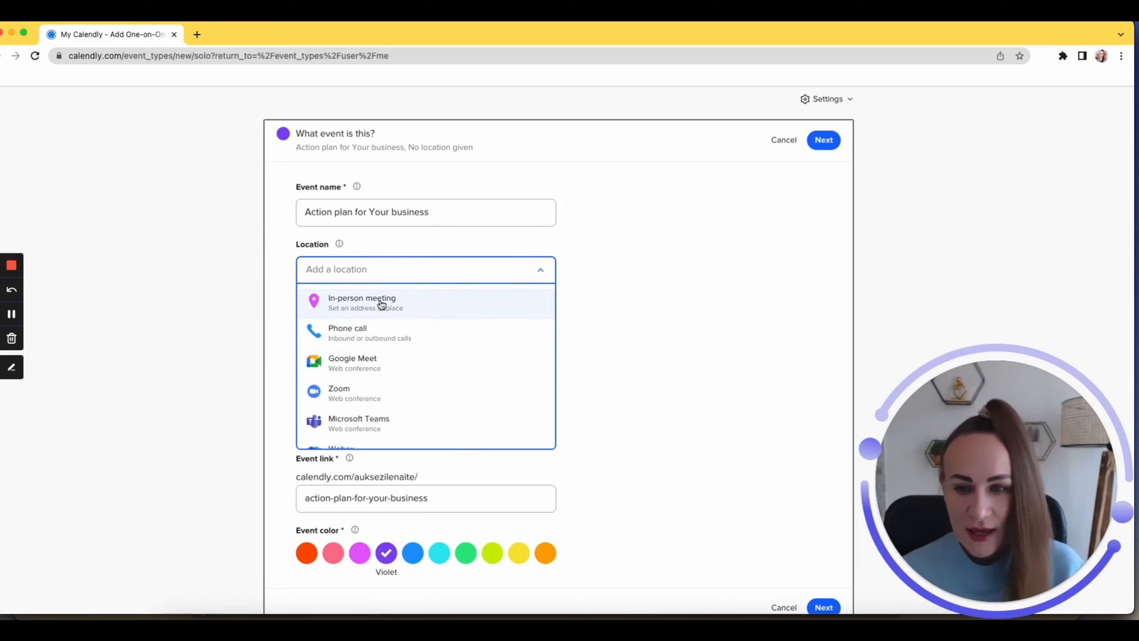
{"action": "scroll", "coordinate": [365, 389], "scroll_direction": "down", "scroll_amount": 1}
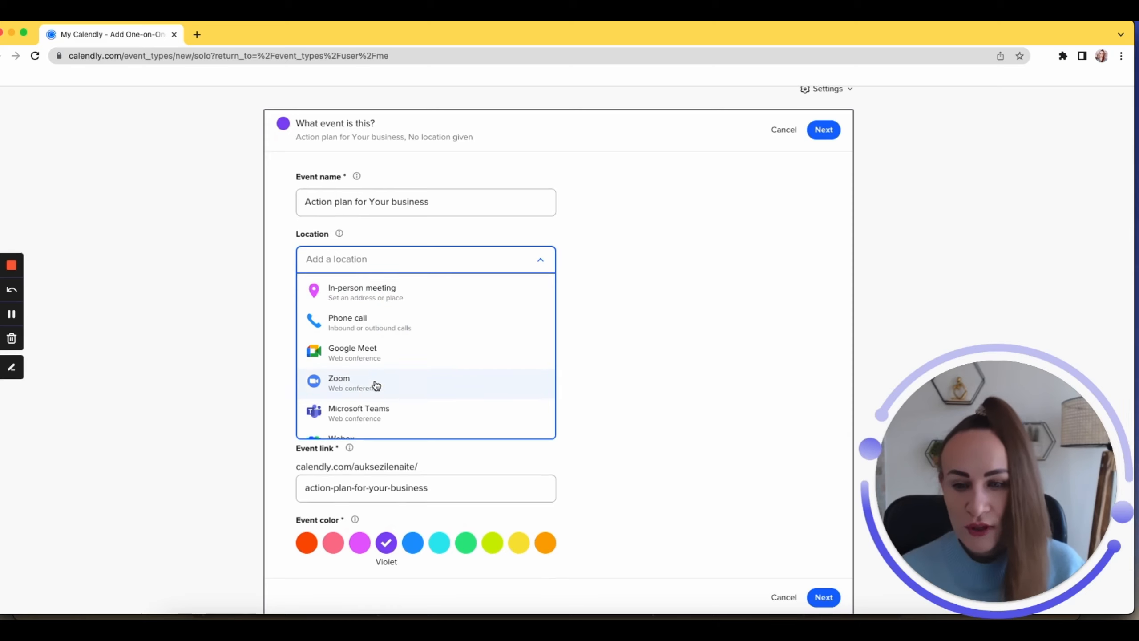
{"action": "left_click", "coordinate": [376, 382]}
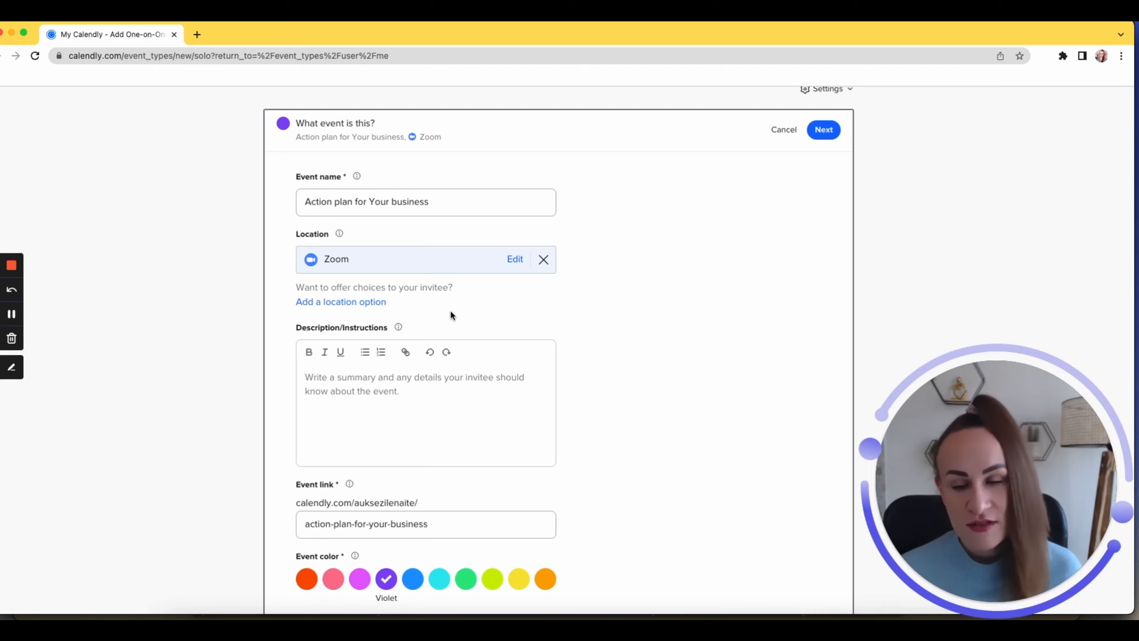
Write the event description "If You already received an action plan, then please book this event:".
{"action": "scroll", "coordinate": [448, 308], "scroll_direction": "down", "scroll_amount": 1}
{"action": "left_click", "coordinate": [436, 383]}
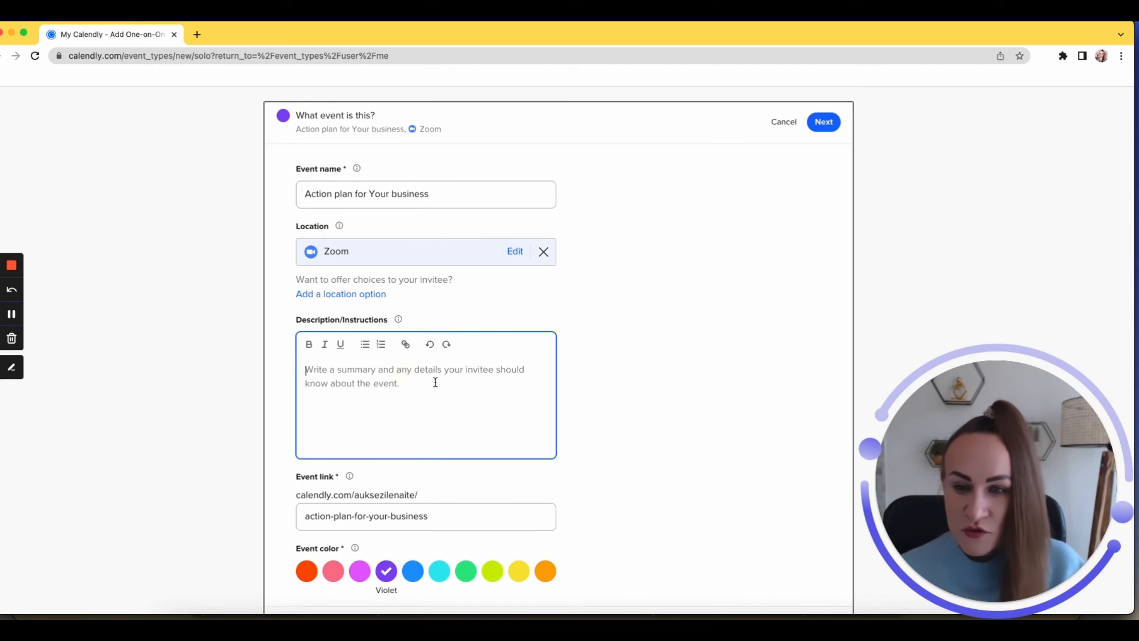
{"action": "scroll", "coordinate": [475, 369], "scroll_direction": "down", "scroll_amount": 3}
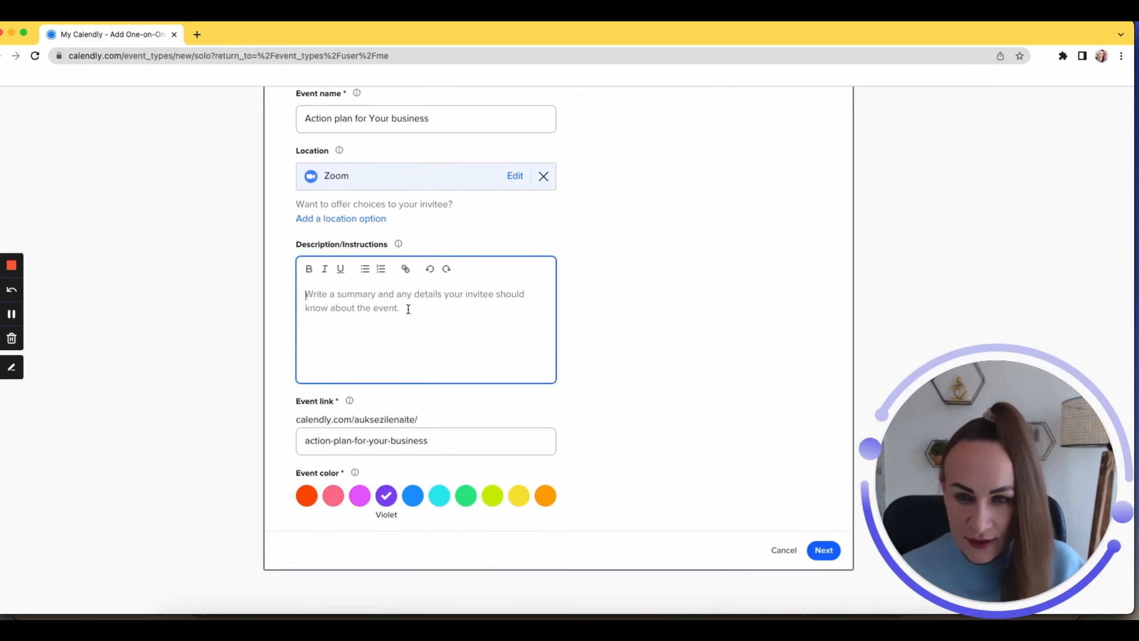
{"action": "left_click", "coordinate": [375, 299]}
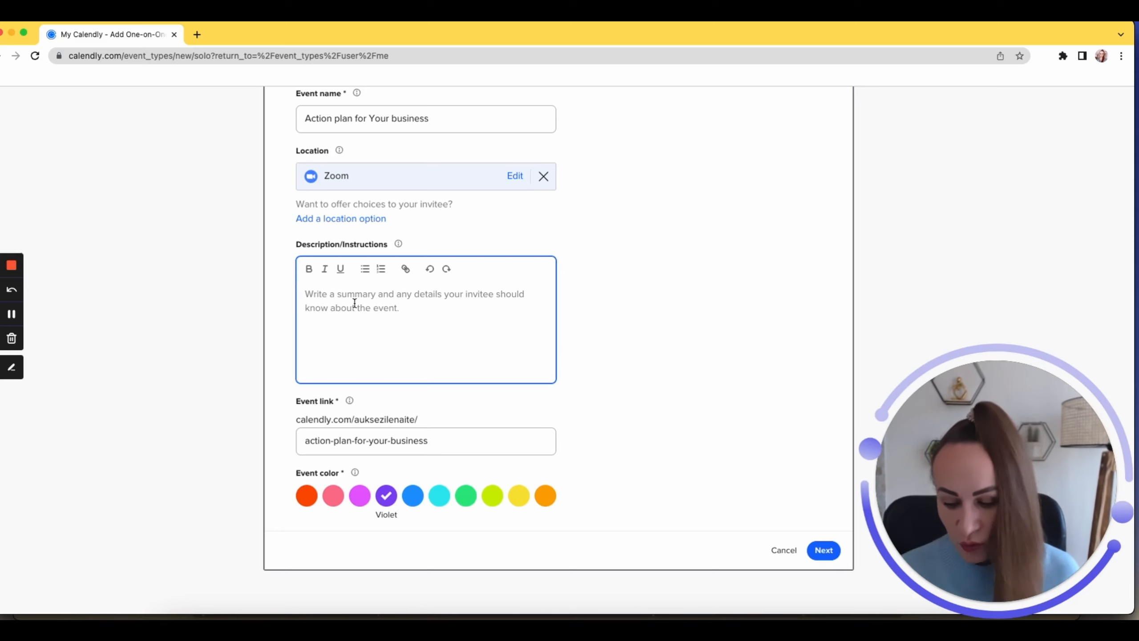
{"action": "type", "text": "If Y"}
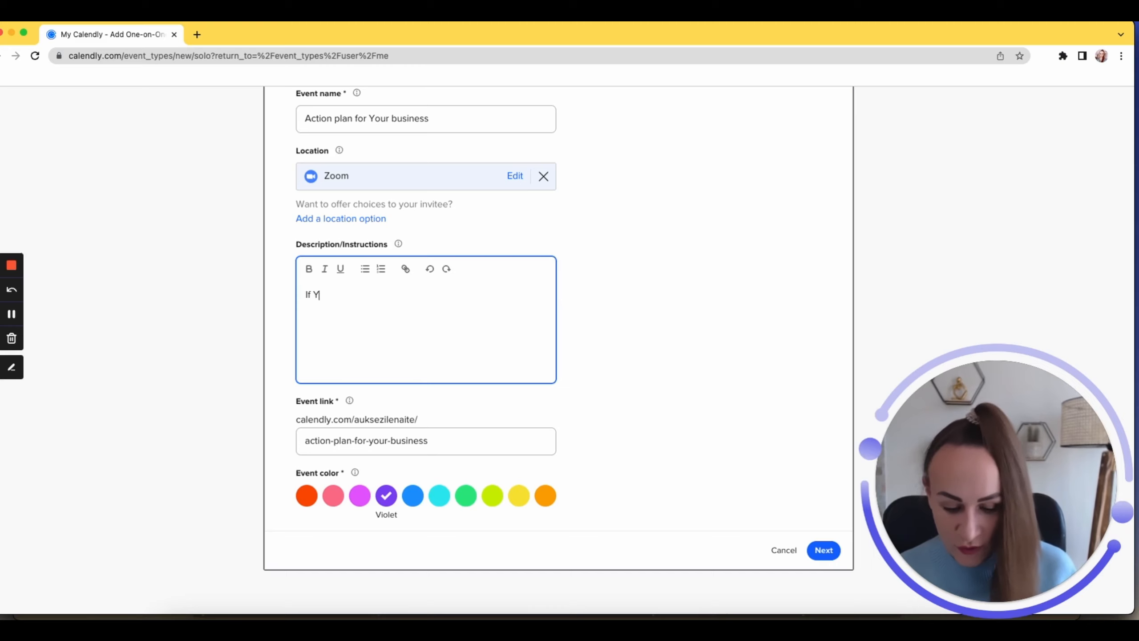
{"action": "type", "text": "ou already receuvd"}
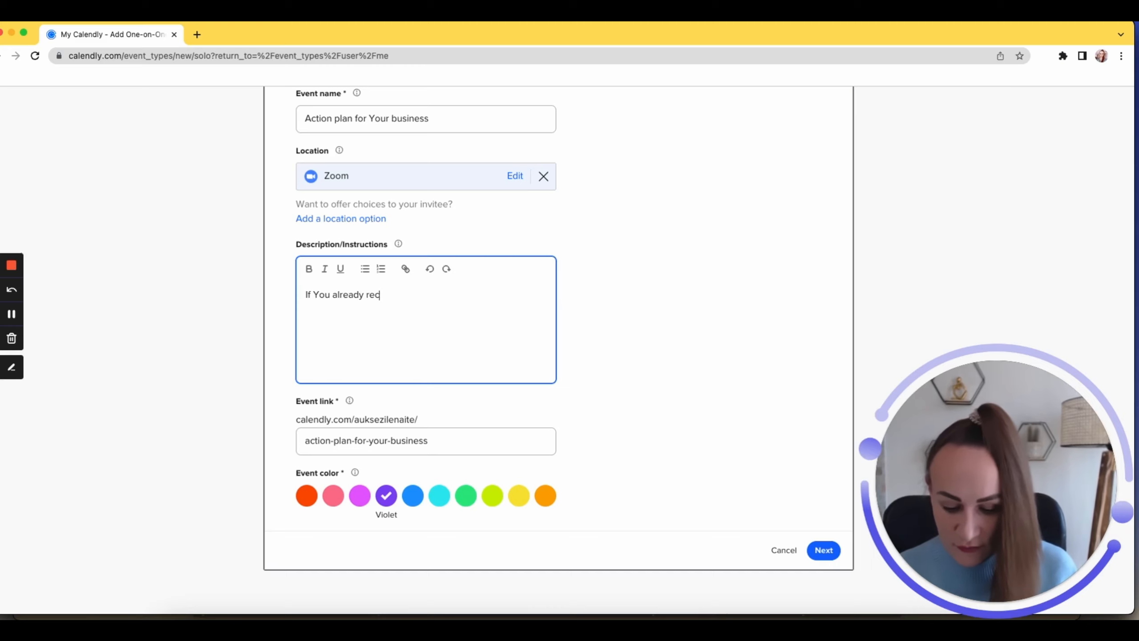
{"action": "key", "text": "BackSpace"}
{"action": "key", "text": "BackSpace"}
{"action": "key", "text": "BackSpace"}
{"action": "type", "text": "ived an ac"}
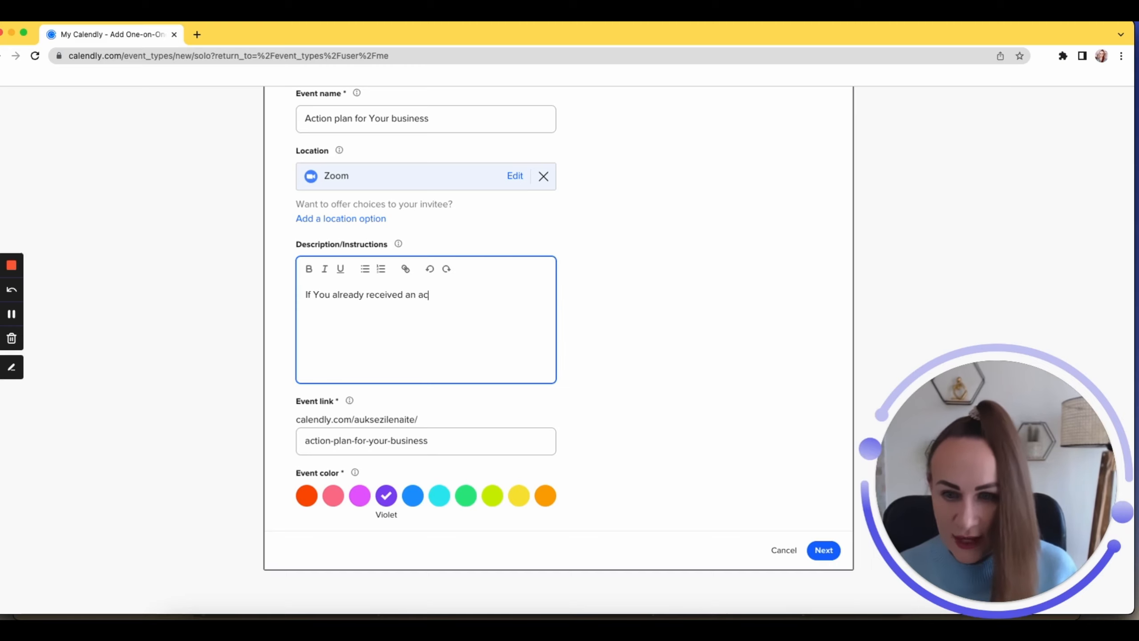
{"action": "type", "text": "tion plan, then Y"}
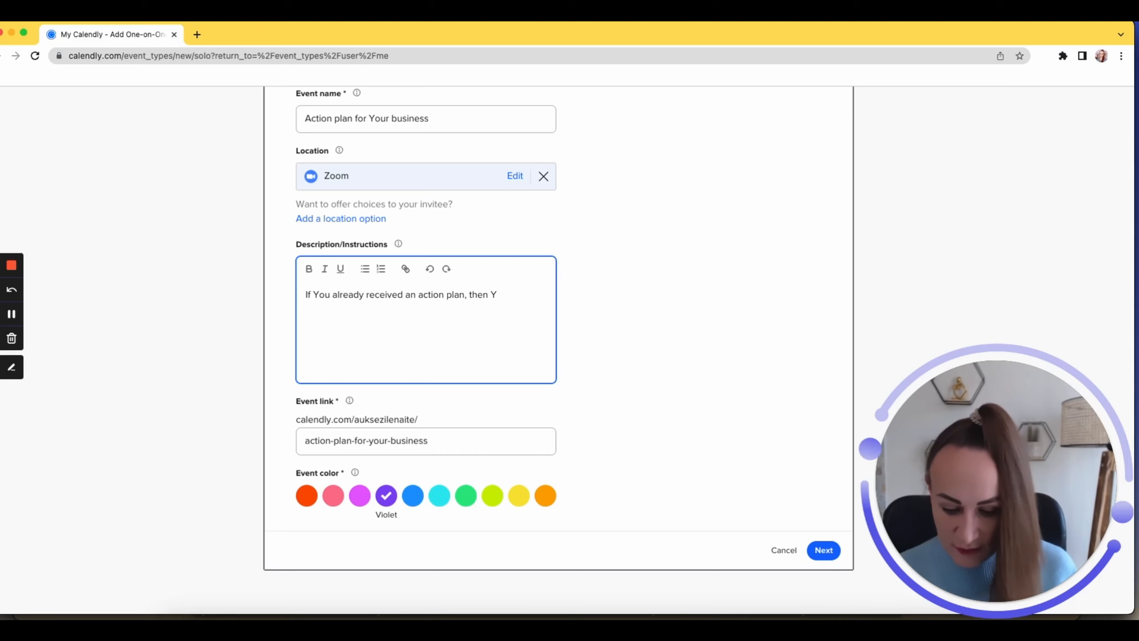
{"action": "key", "text": "BackSpace"}
{"action": "type", "text": "please b"}
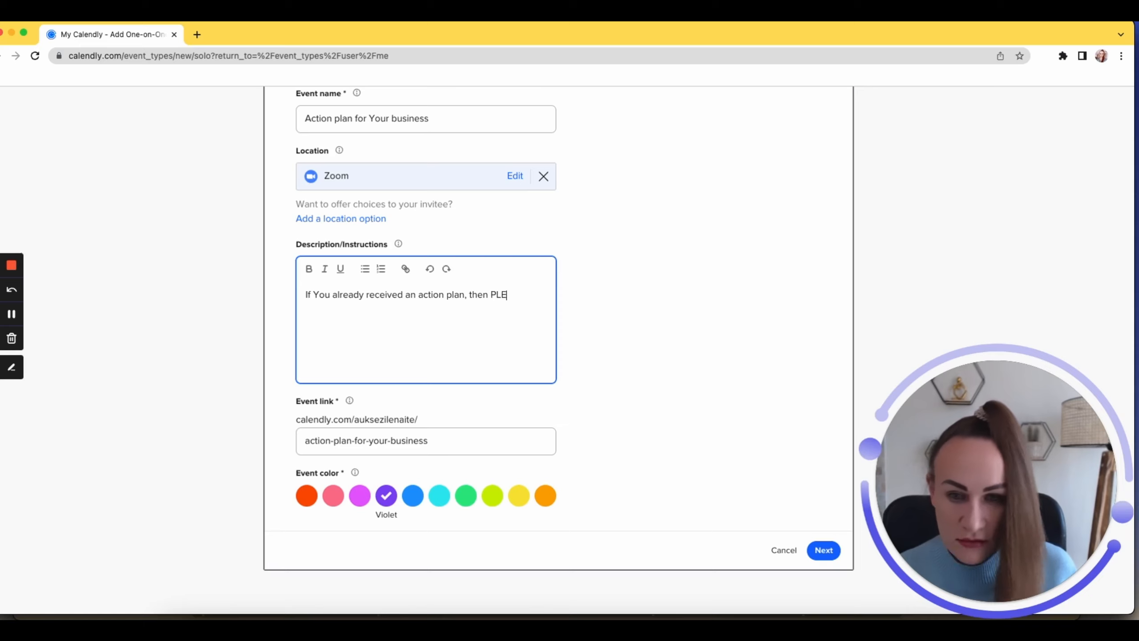
{"action": "type", "text": "ook this event:"}
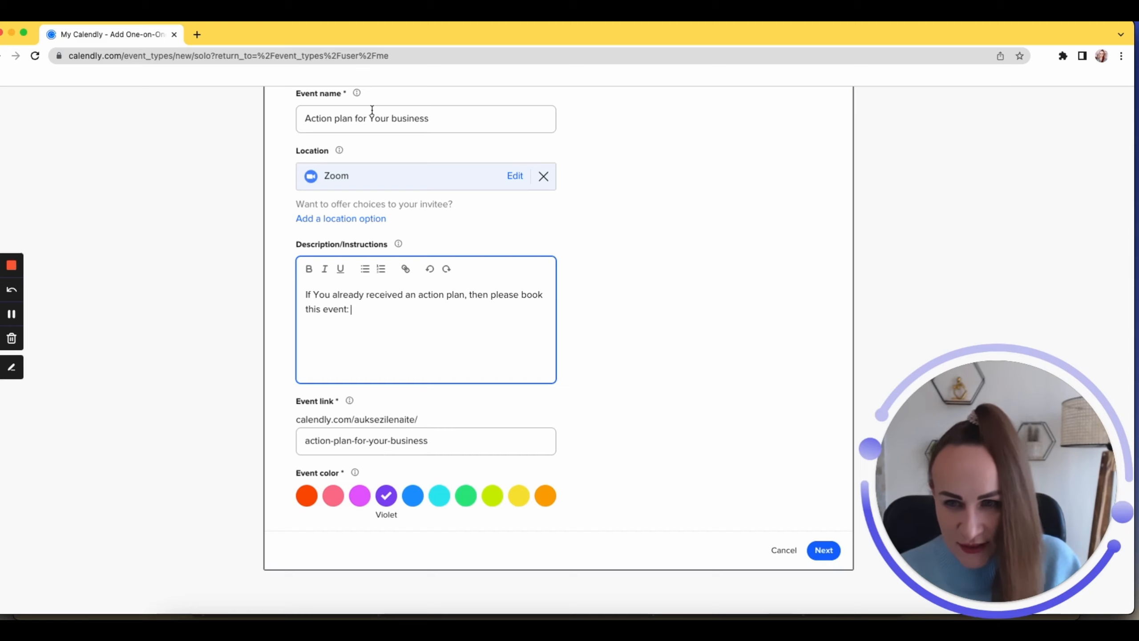
Review the event link together with the completed event details.
{"action": "left_click", "coordinate": [382, 439]}
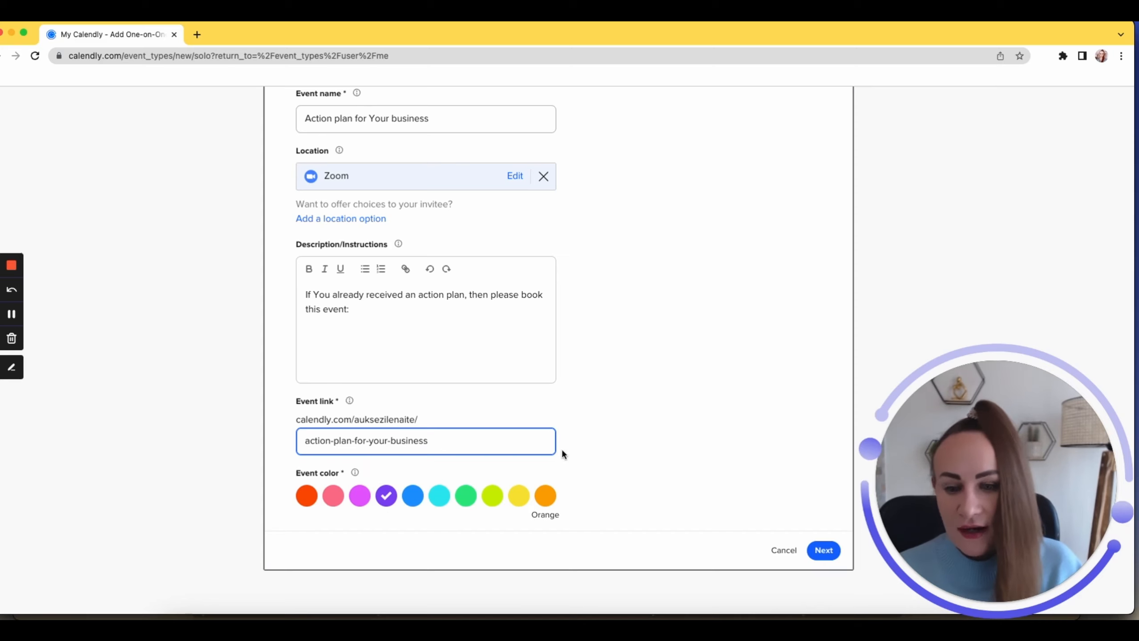
{"action": "scroll", "coordinate": [561, 450], "scroll_direction": "up", "scroll_amount": 3}
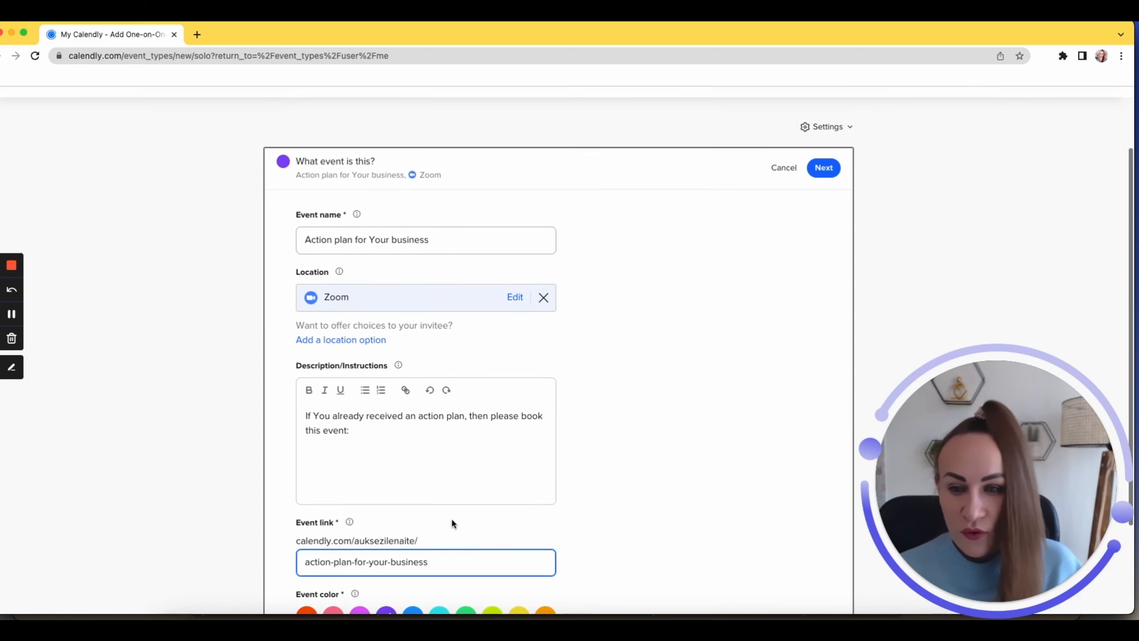
{"action": "scroll", "coordinate": [453, 523], "scroll_direction": "down", "scroll_amount": 3}
{"action": "scroll", "coordinate": [520, 509], "scroll_direction": "up", "scroll_amount": 2}
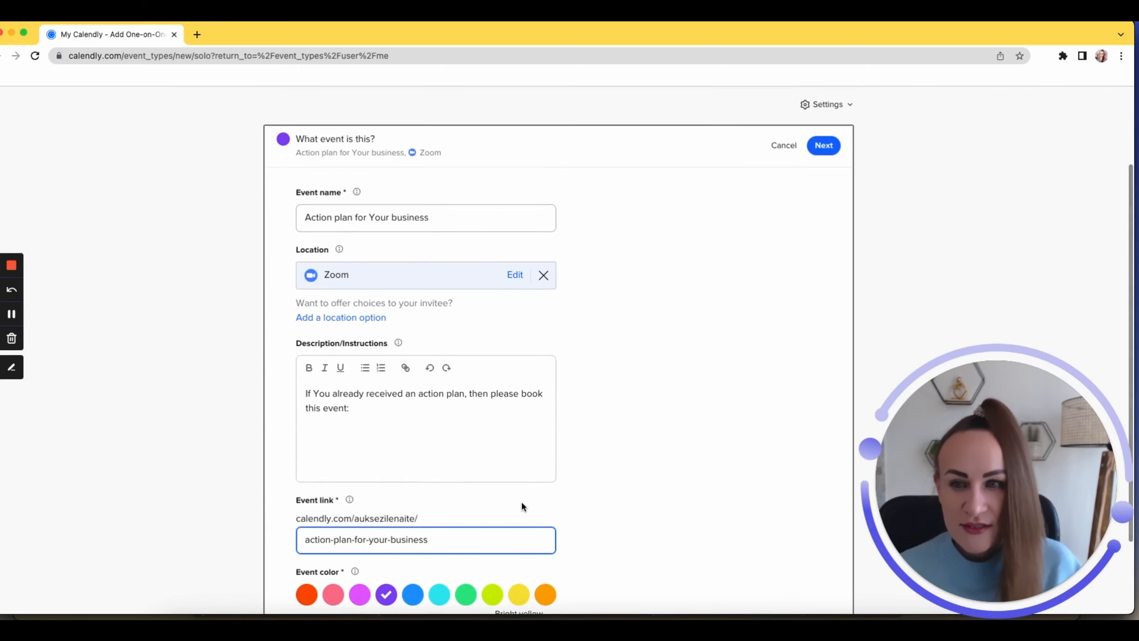
{"action": "scroll", "coordinate": [551, 504], "scroll_direction": "down", "scroll_amount": 1}
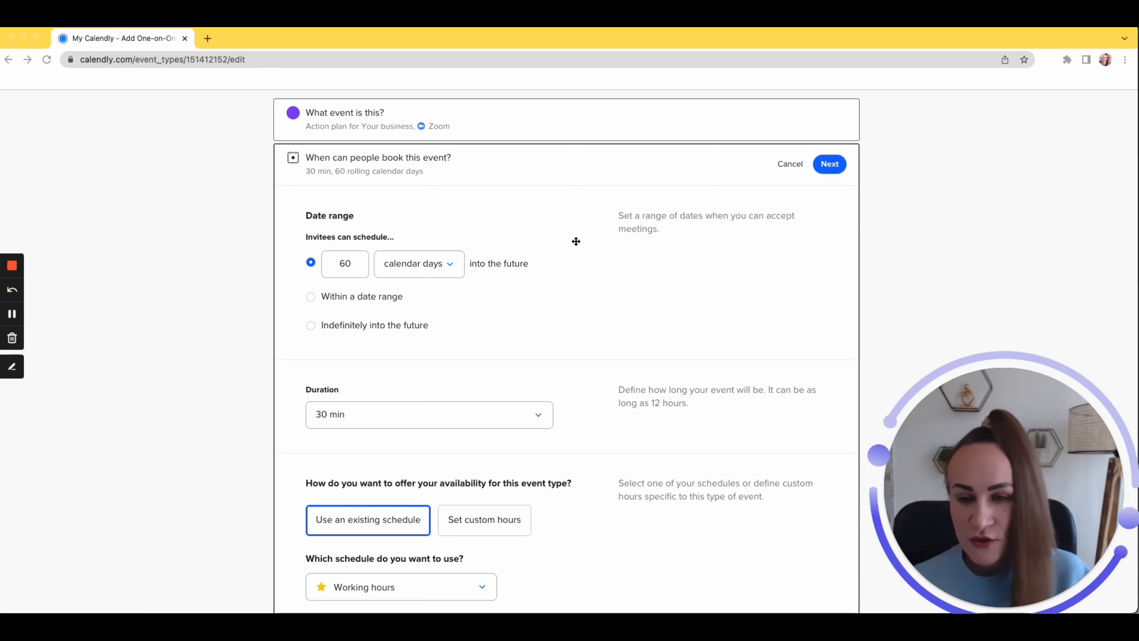
Try weekdays as the unit of the rolling booking range, and return it to calendar days.
{"action": "scroll", "coordinate": [410, 293], "scroll_direction": "down", "scroll_amount": 1}
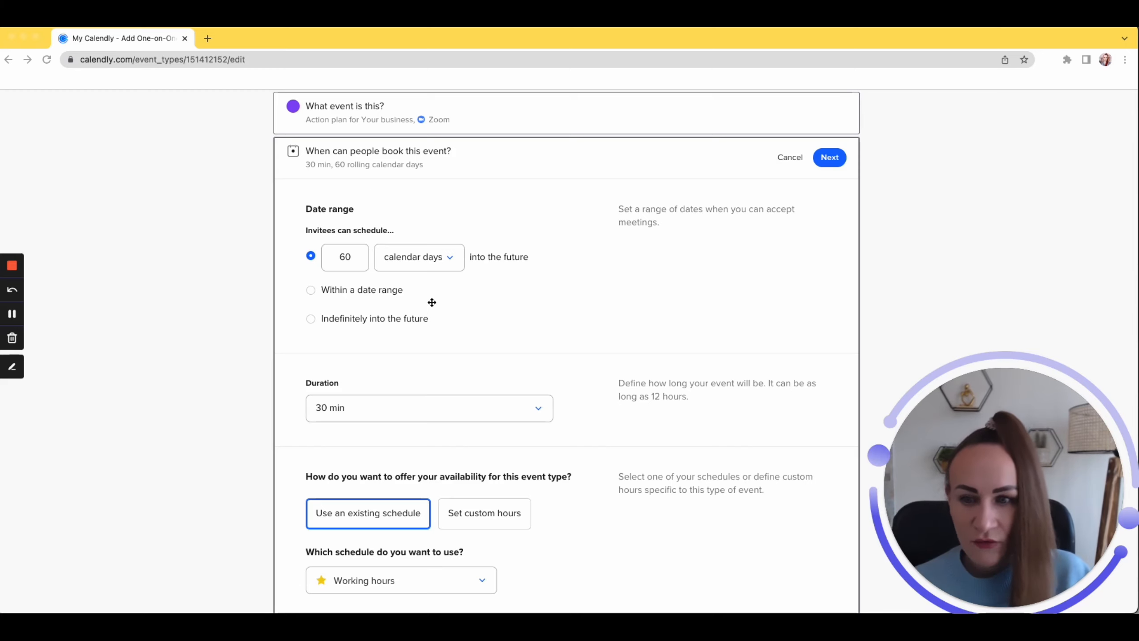
{"action": "scroll", "coordinate": [432, 302], "scroll_direction": "down", "scroll_amount": 1}
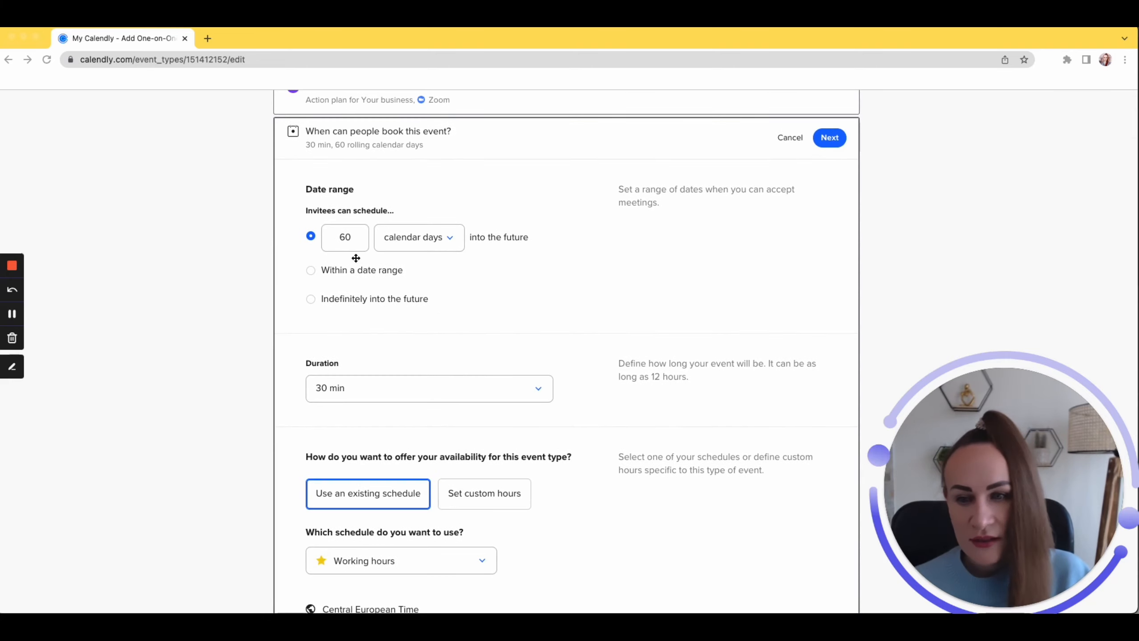
{"action": "scroll", "coordinate": [355, 258], "scroll_direction": "down", "scroll_amount": 1}
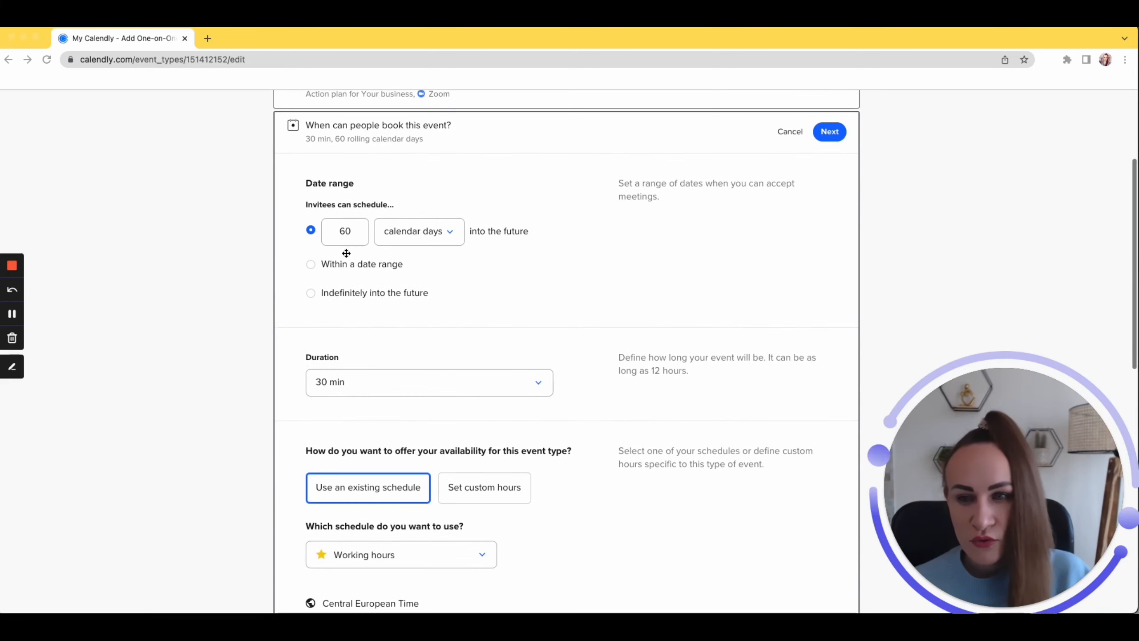
{"action": "left_click", "coordinate": [445, 235]}
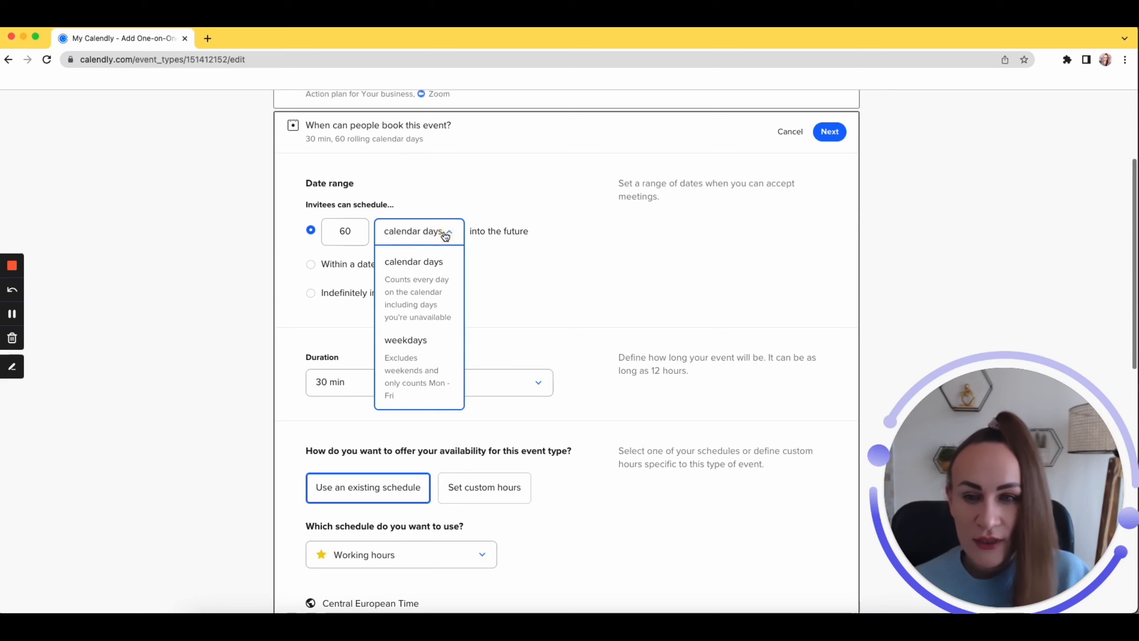
{"action": "left_click", "coordinate": [418, 381]}
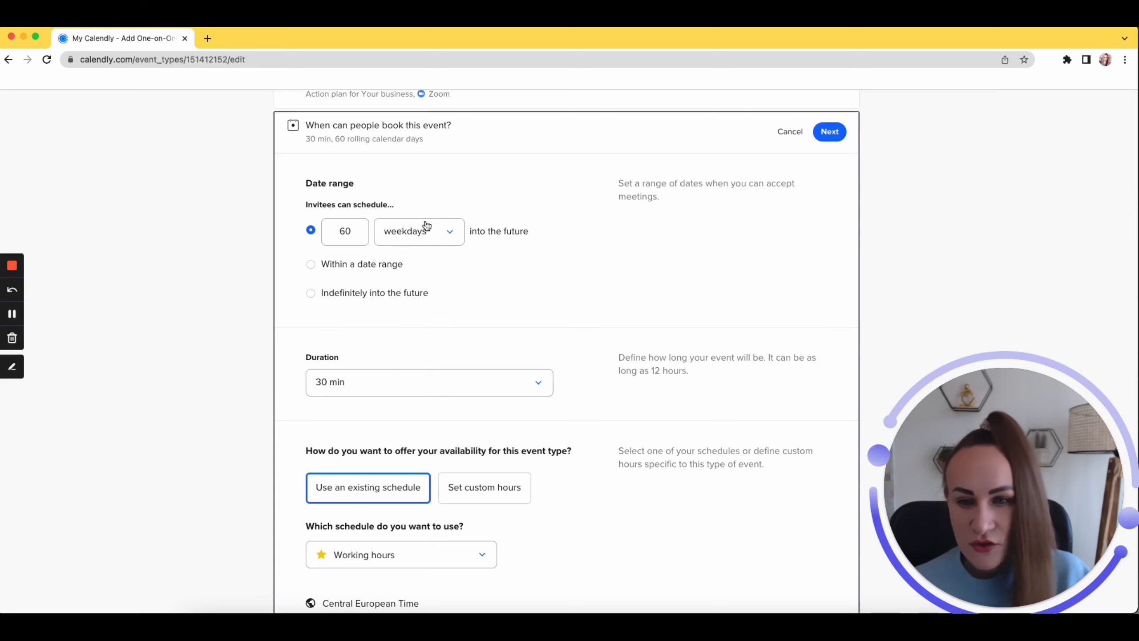
{"action": "left_click", "coordinate": [449, 234]}
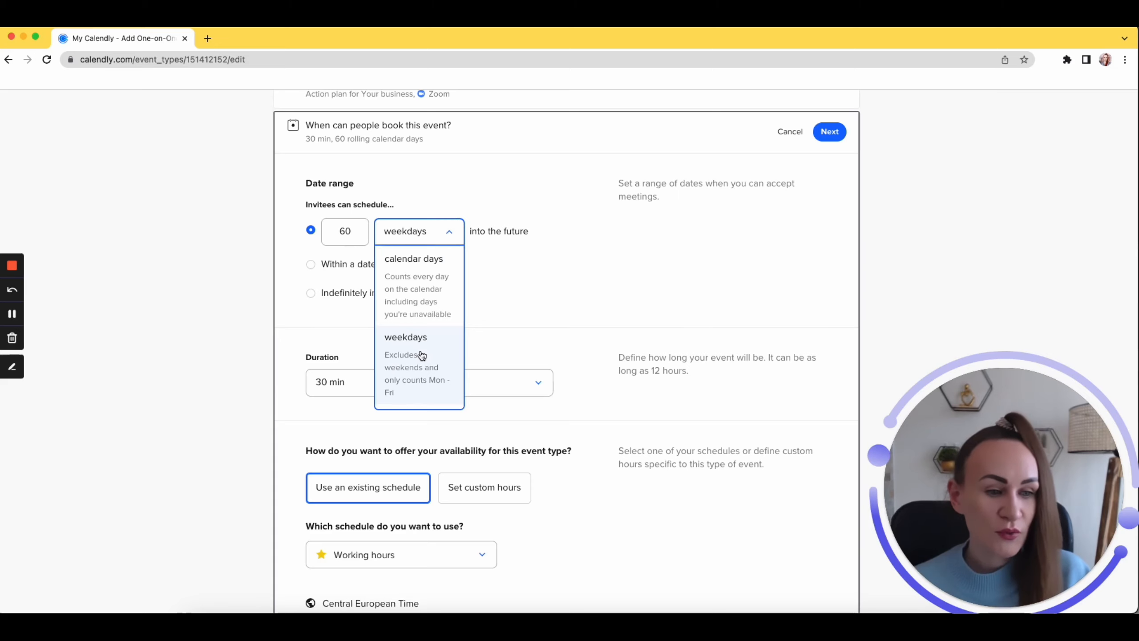
{"action": "left_click", "coordinate": [411, 309]}
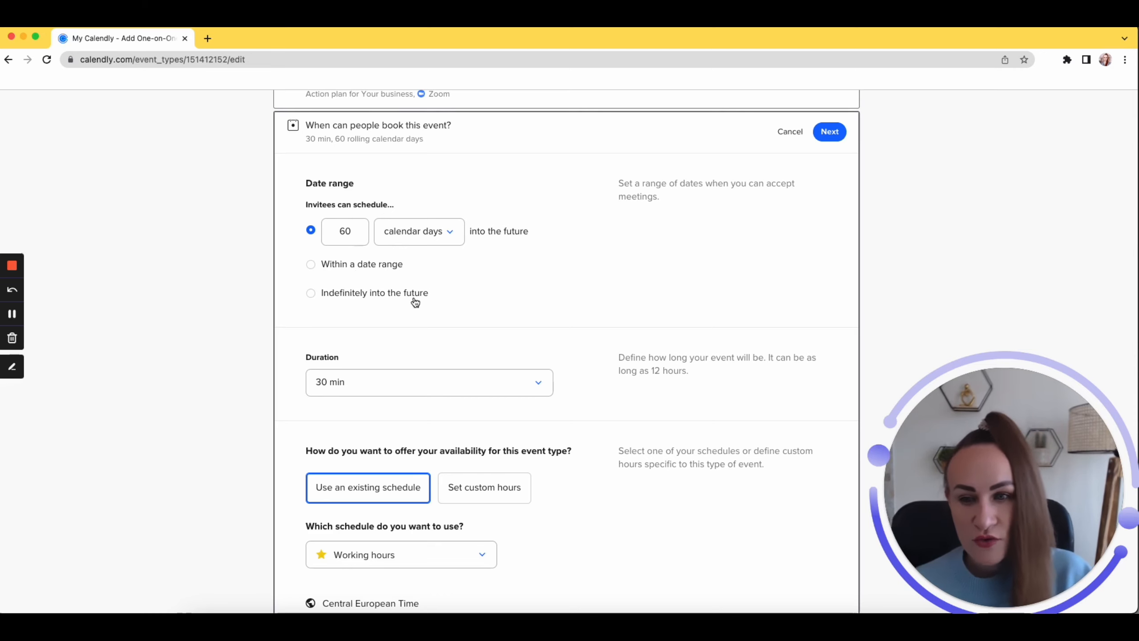
Choose 30 min as the event duration.
{"action": "scroll", "coordinate": [411, 312], "scroll_direction": "down", "scroll_amount": 2}
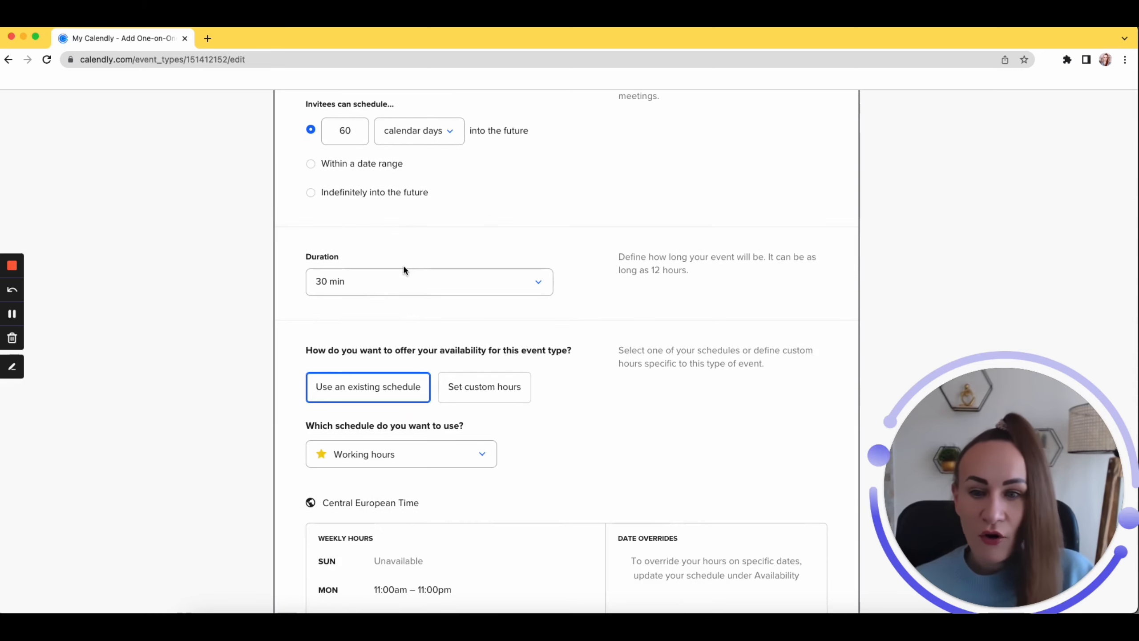
{"action": "scroll", "coordinate": [402, 269], "scroll_direction": "down", "scroll_amount": 2}
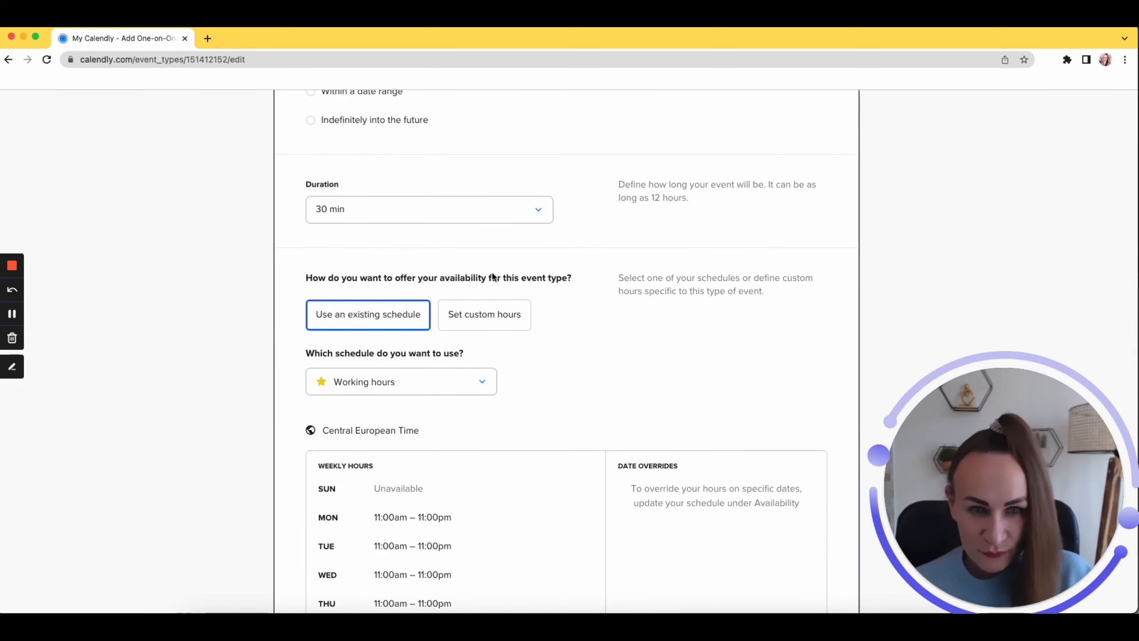
{"action": "left_click_drag", "start_coordinate": [689, 198], "coordinate": [628, 198]}
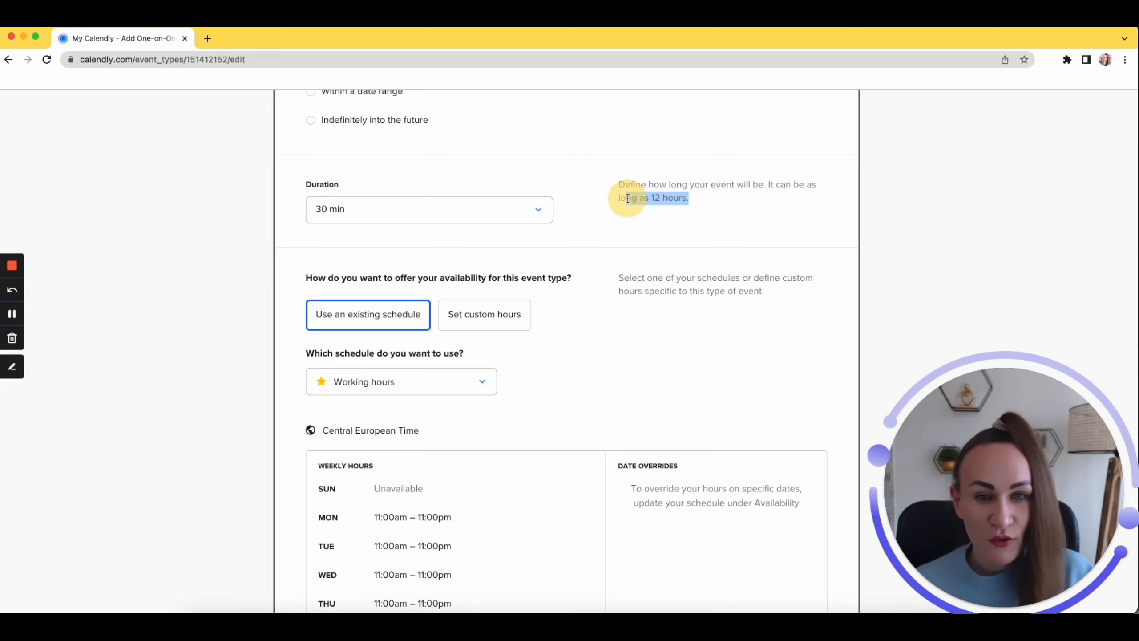
{"action": "left_click", "coordinate": [539, 214]}
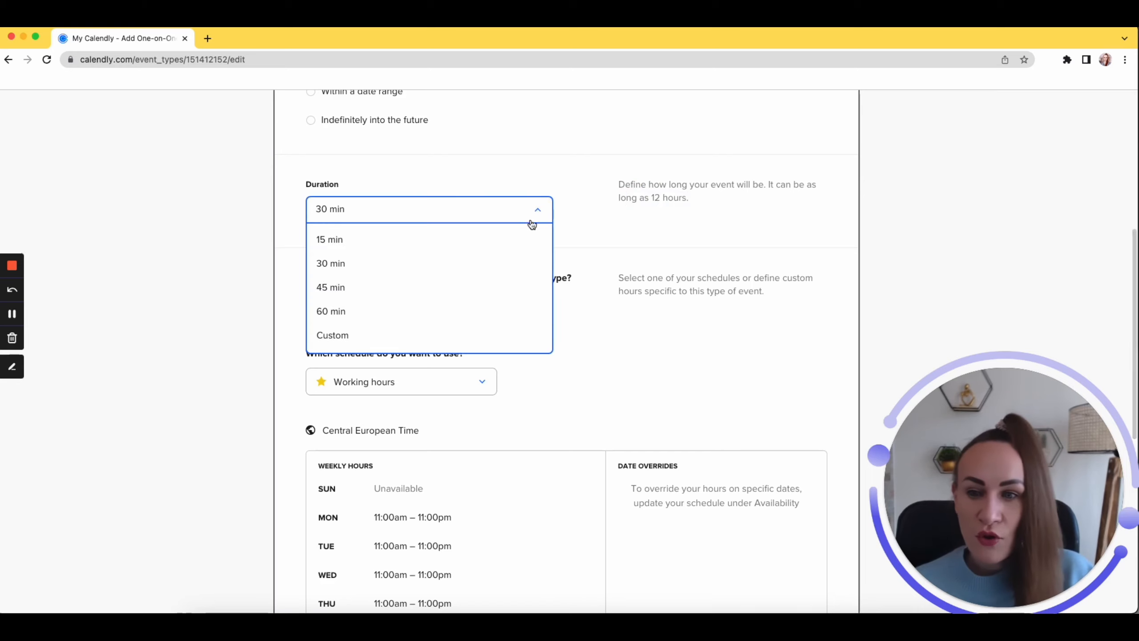
{"action": "left_click", "coordinate": [430, 268]}
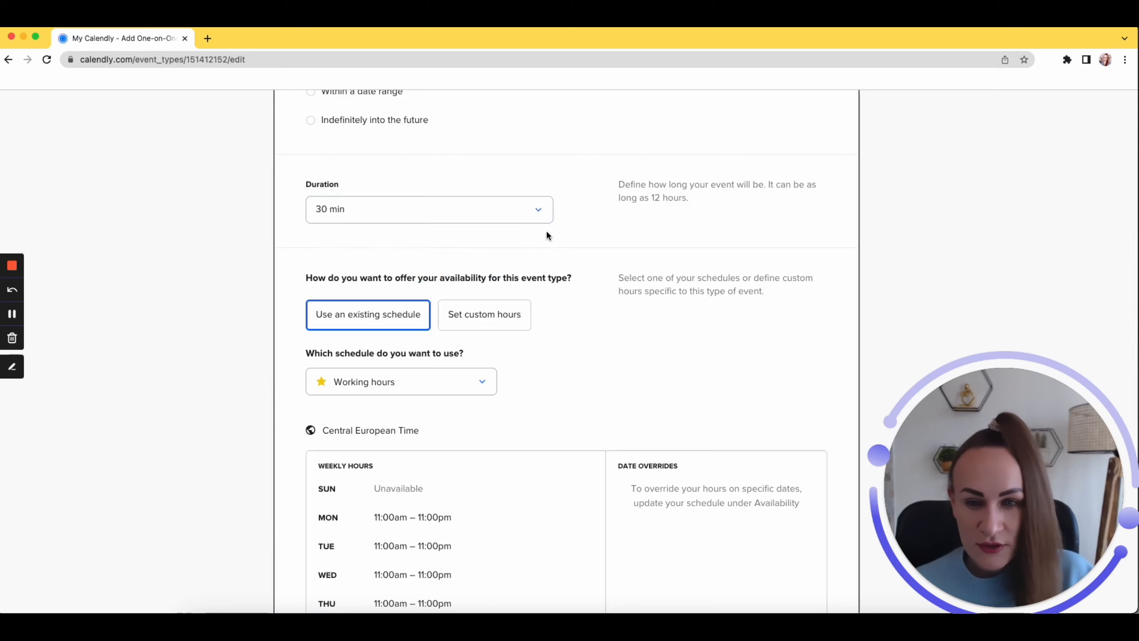
Switch the event duration to a custom length and set it to 20 min.
{"action": "left_click", "coordinate": [539, 209]}
{"action": "scroll", "coordinate": [523, 249], "scroll_direction": "down", "scroll_amount": 3}
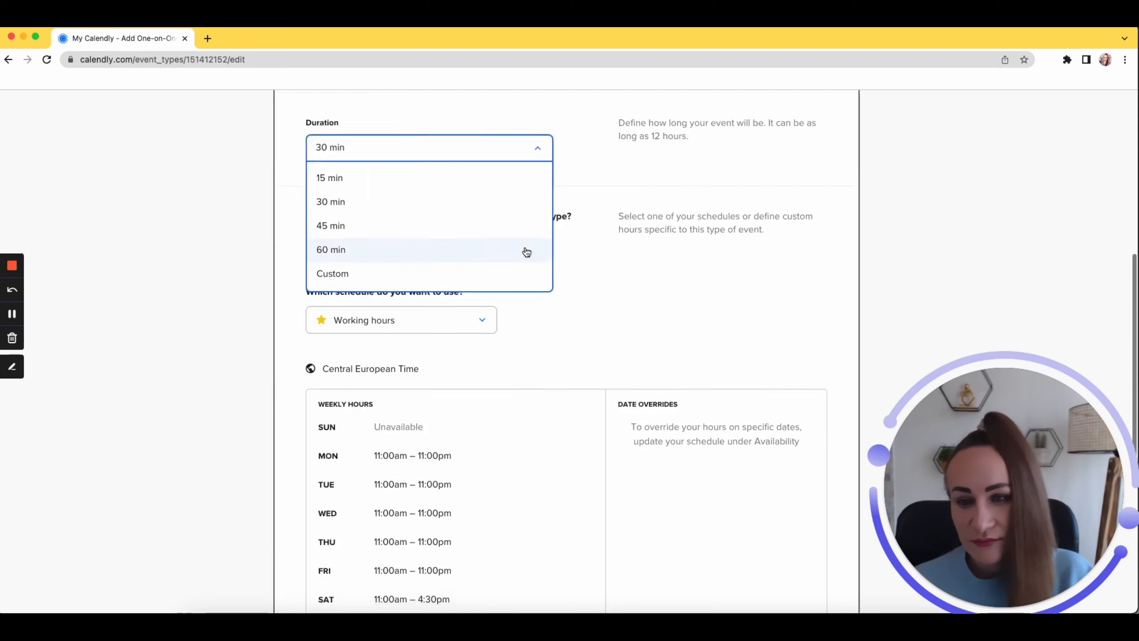
{"action": "left_click", "coordinate": [370, 219]}
{"action": "scroll", "coordinate": [376, 225], "scroll_direction": "up", "scroll_amount": 3}
{"action": "left_click", "coordinate": [350, 282]}
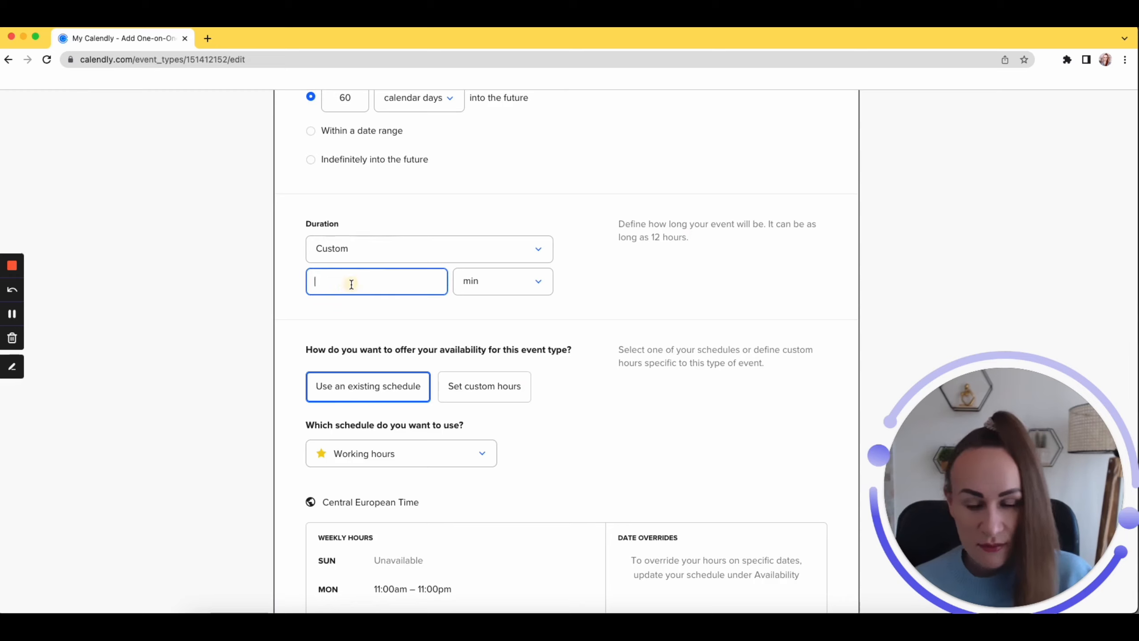
{"action": "type", "text": "20"}
{"action": "left_click", "coordinate": [576, 317]}
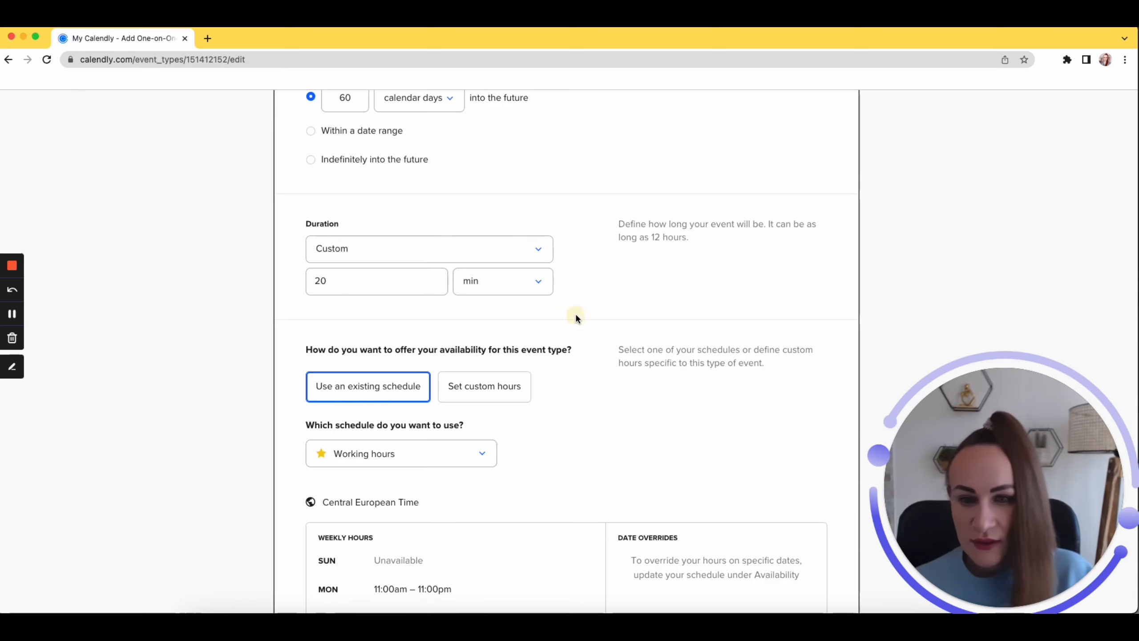
Change the custom event duration to 1.5 hrs.
{"action": "left_click", "coordinate": [408, 282]}
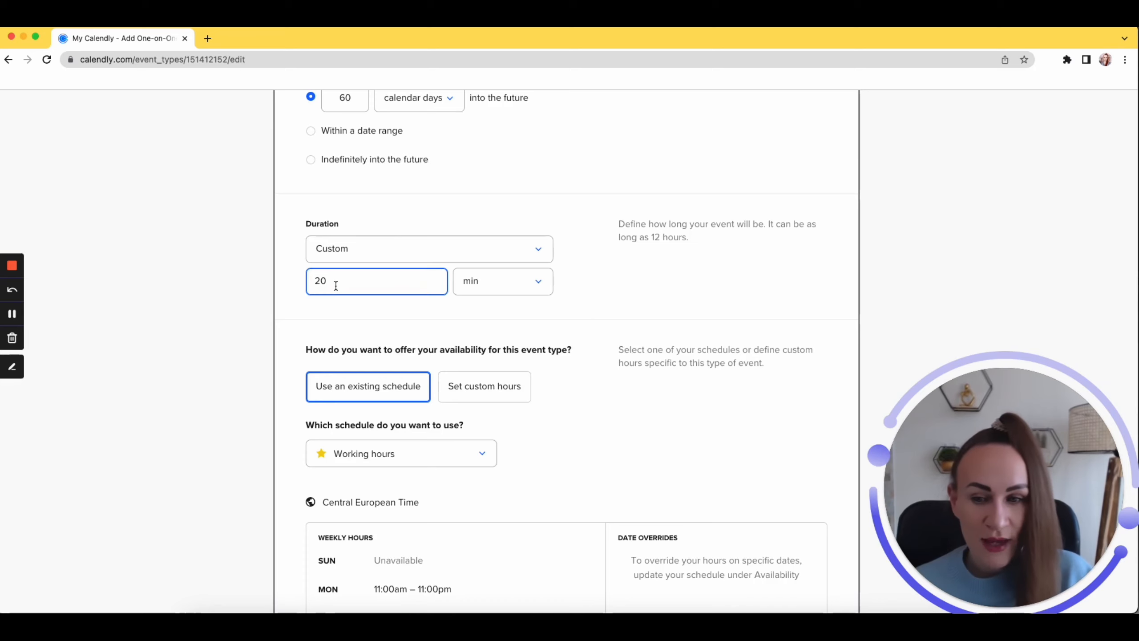
{"action": "left_click", "coordinate": [309, 280]}
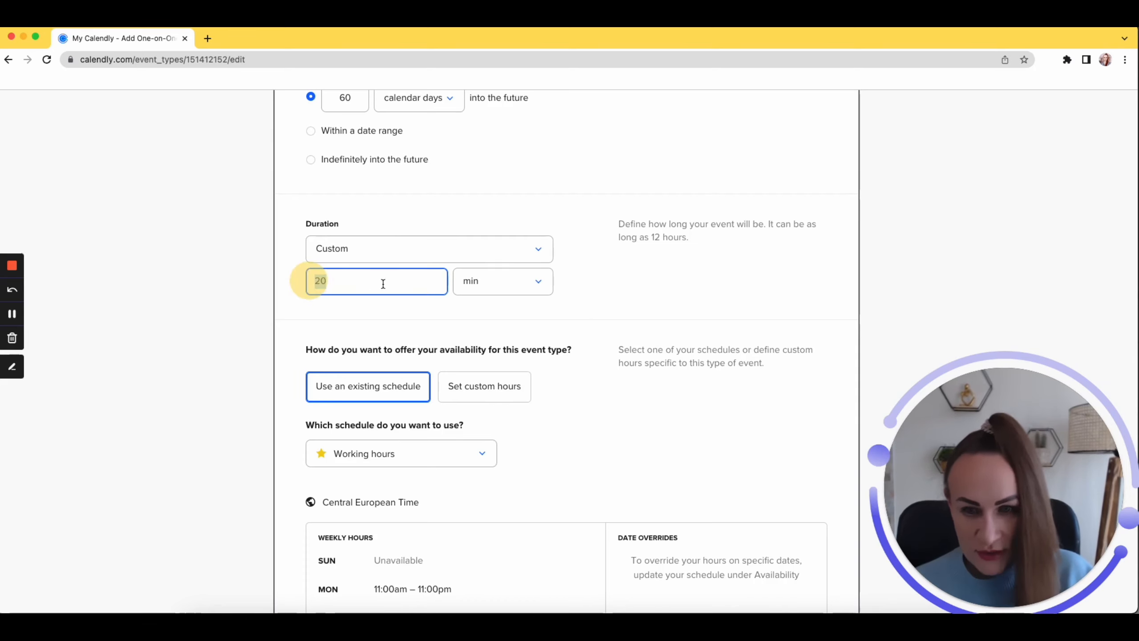
{"action": "left_click", "coordinate": [485, 287]}
{"action": "left_click", "coordinate": [470, 335]}
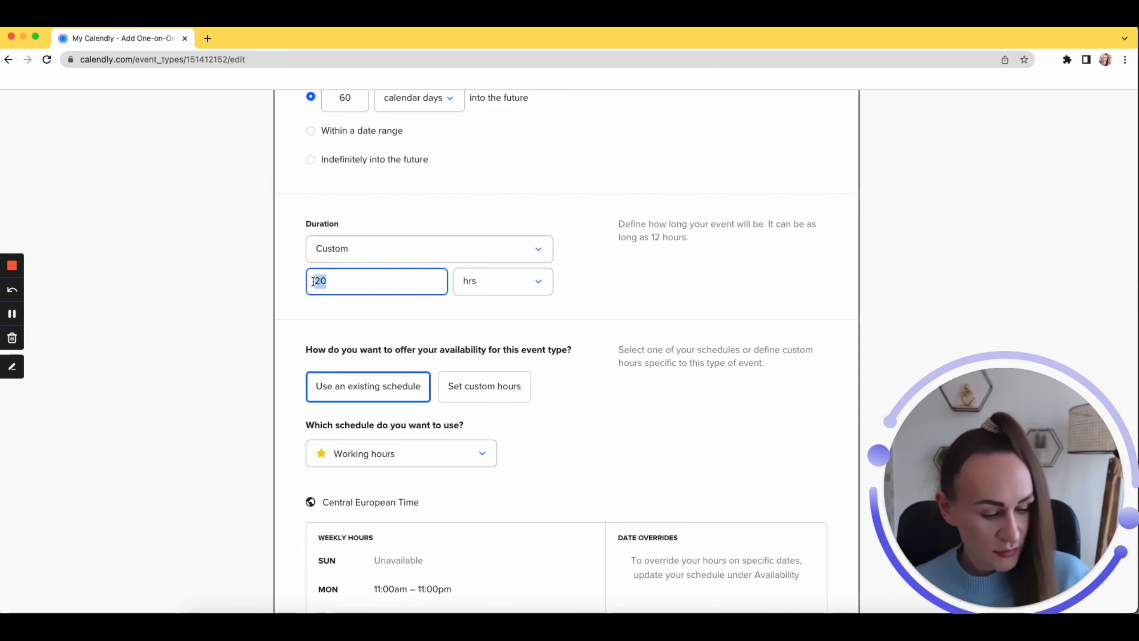
{"action": "type", "text": "1.5"}
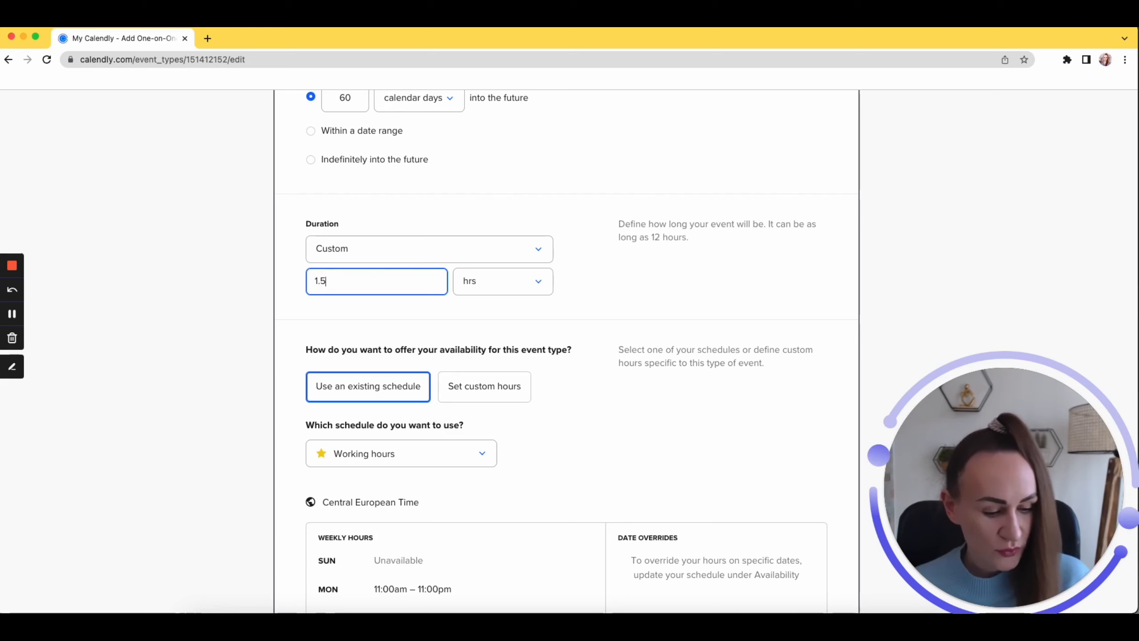
{"action": "left_click", "coordinate": [439, 328]}
Offer availability for this event type through custom hours instead of an existing schedule.
{"action": "scroll", "coordinate": [632, 318], "scroll_direction": "down", "scroll_amount": 3}
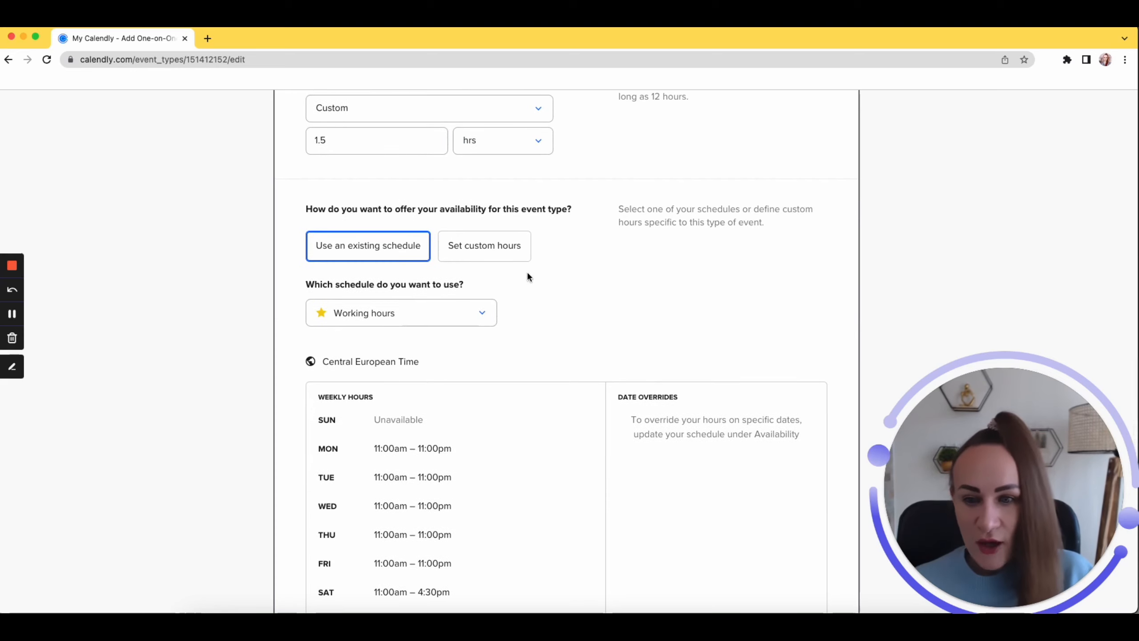
{"action": "scroll", "coordinate": [534, 283], "scroll_direction": "down", "scroll_amount": 2}
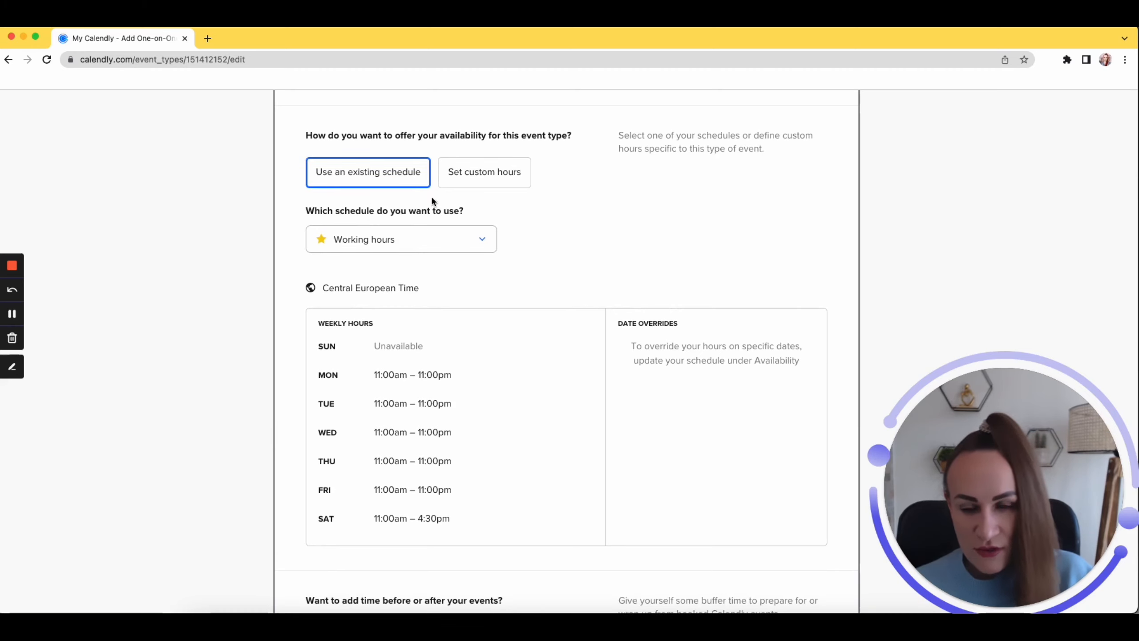
{"action": "left_click", "coordinate": [466, 180]}
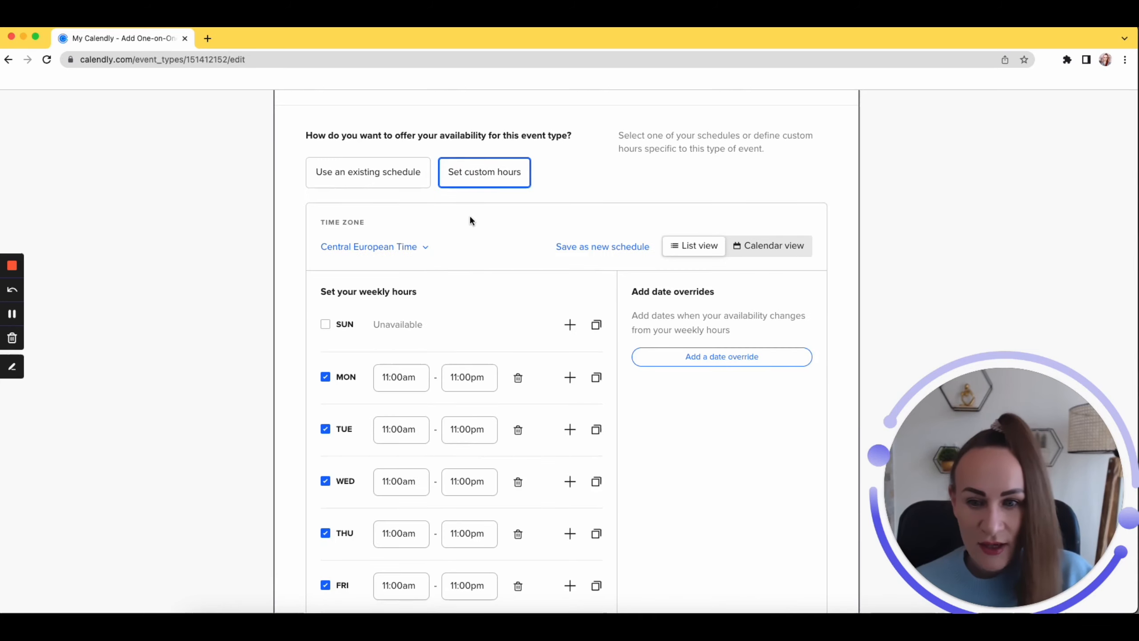
Set Monday's start time to 7:30am in the weekly hours.
{"action": "scroll", "coordinate": [507, 269], "scroll_direction": "down", "scroll_amount": 2}
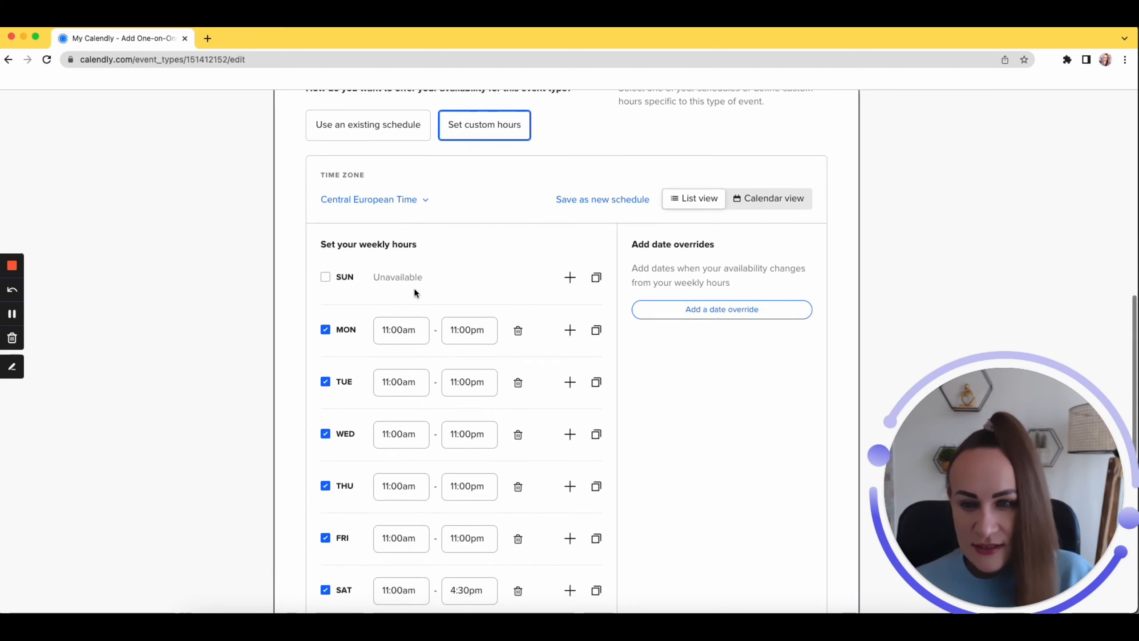
{"action": "left_click", "coordinate": [413, 331]}
{"action": "scroll", "coordinate": [445, 393], "scroll_direction": "down", "scroll_amount": 2}
{"action": "scroll", "coordinate": [445, 390], "scroll_direction": "up", "scroll_amount": 10}
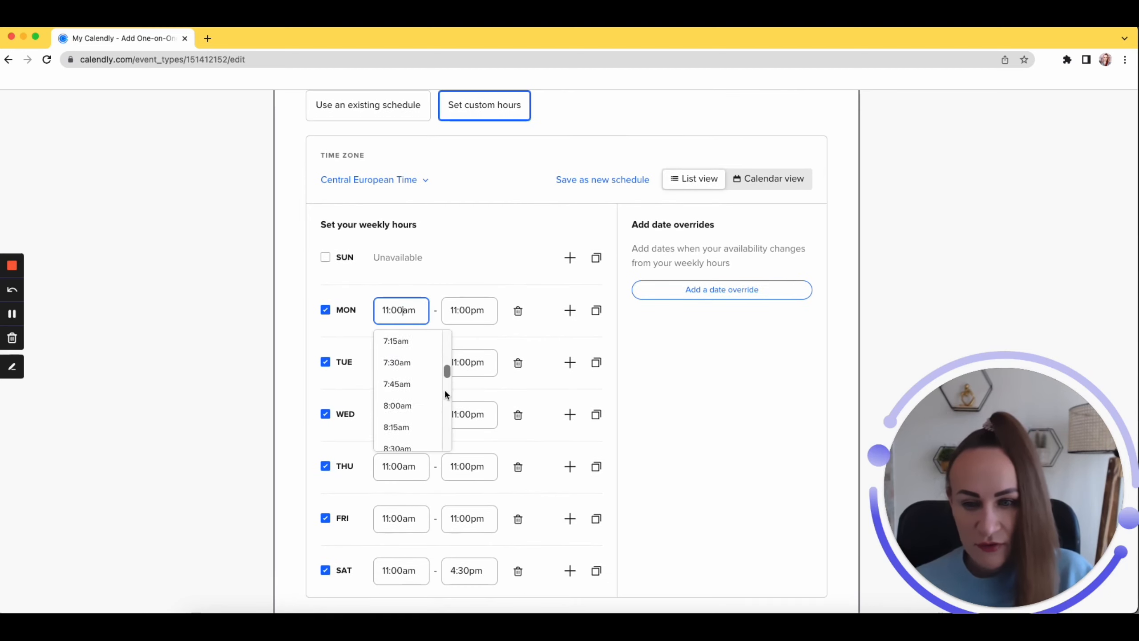
{"action": "scroll", "coordinate": [421, 417], "scroll_direction": "down", "scroll_amount": 3}
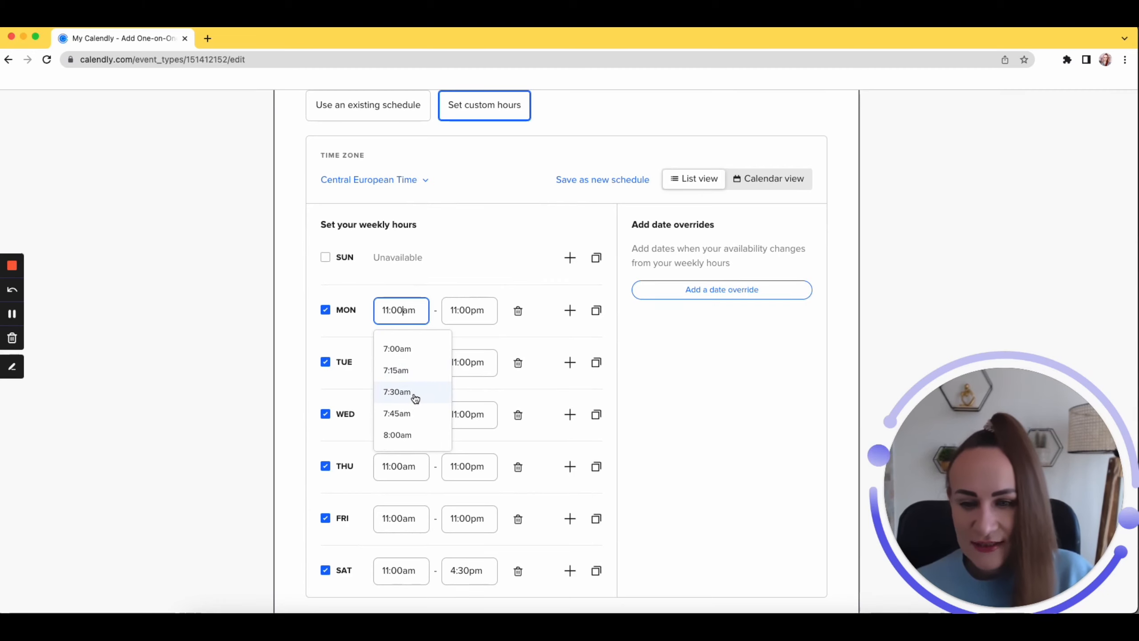
{"action": "left_click", "coordinate": [415, 397]}
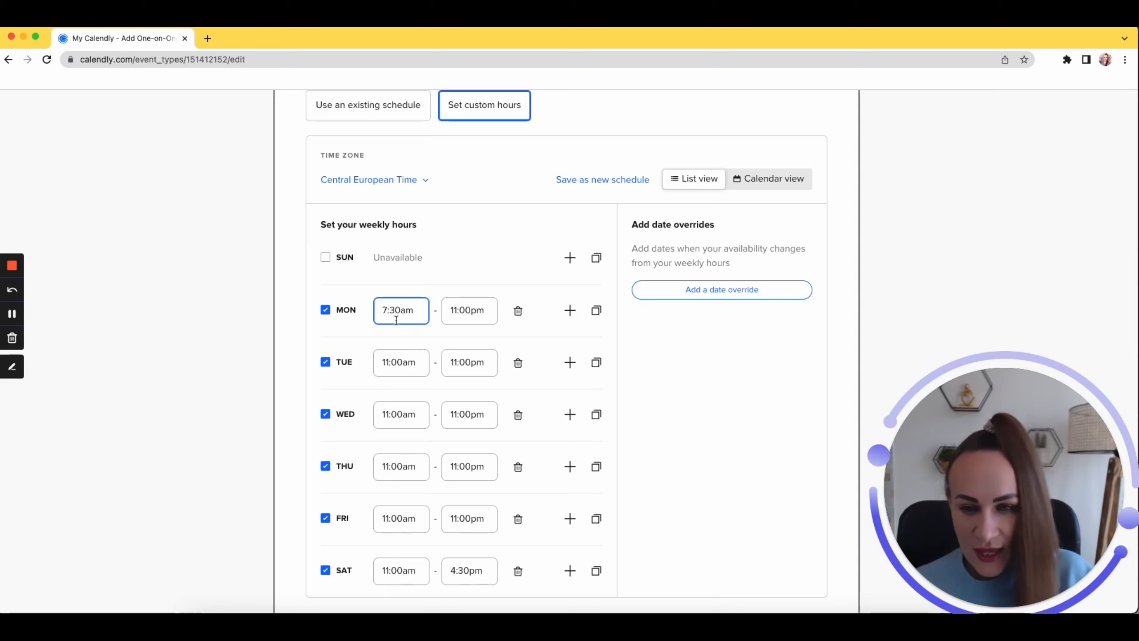
Copy Monday's times to Tuesday, Wednesday, Thursday, Friday and Saturday.
{"action": "left_click", "coordinate": [597, 312]}
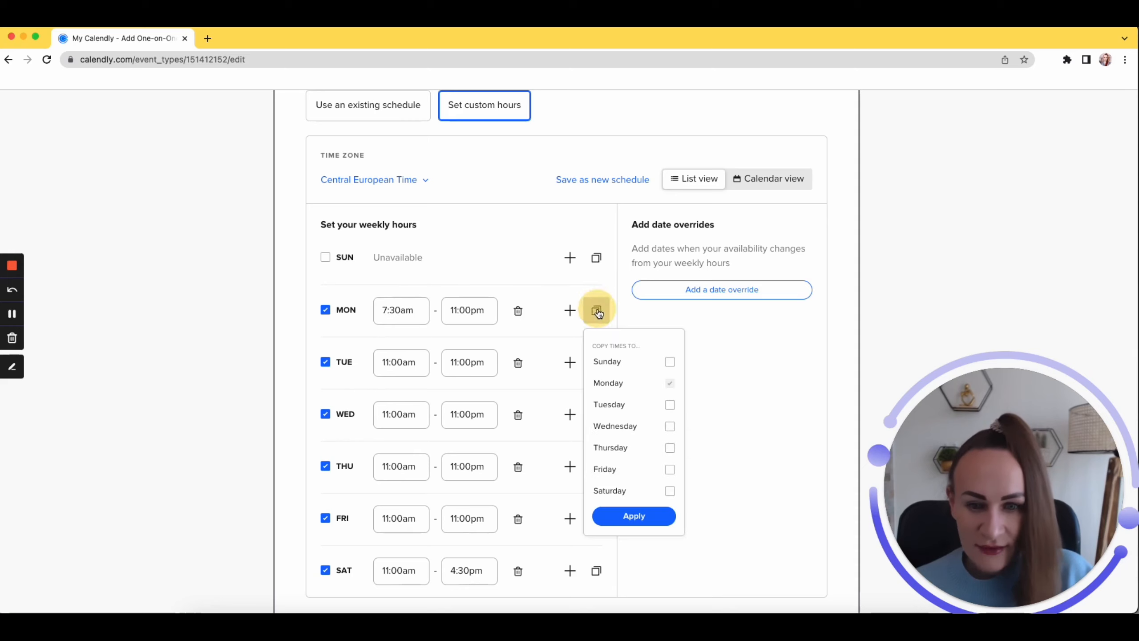
{"action": "left_click", "coordinate": [670, 405]}
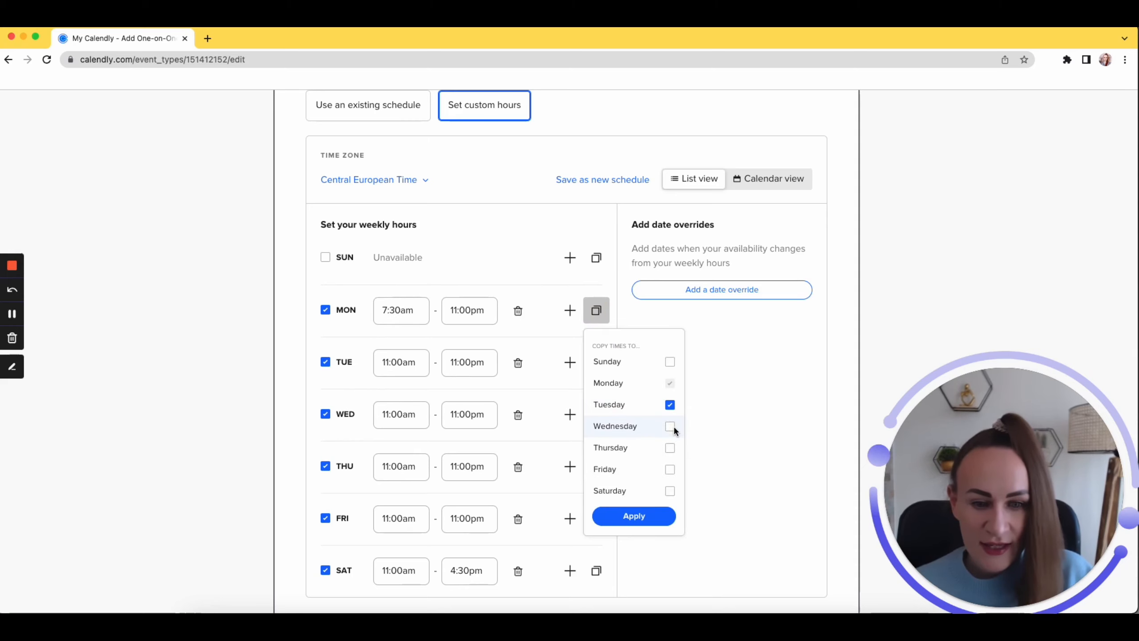
{"action": "left_click", "coordinate": [671, 426]}
{"action": "left_click", "coordinate": [671, 448]}
{"action": "left_click", "coordinate": [671, 470]}
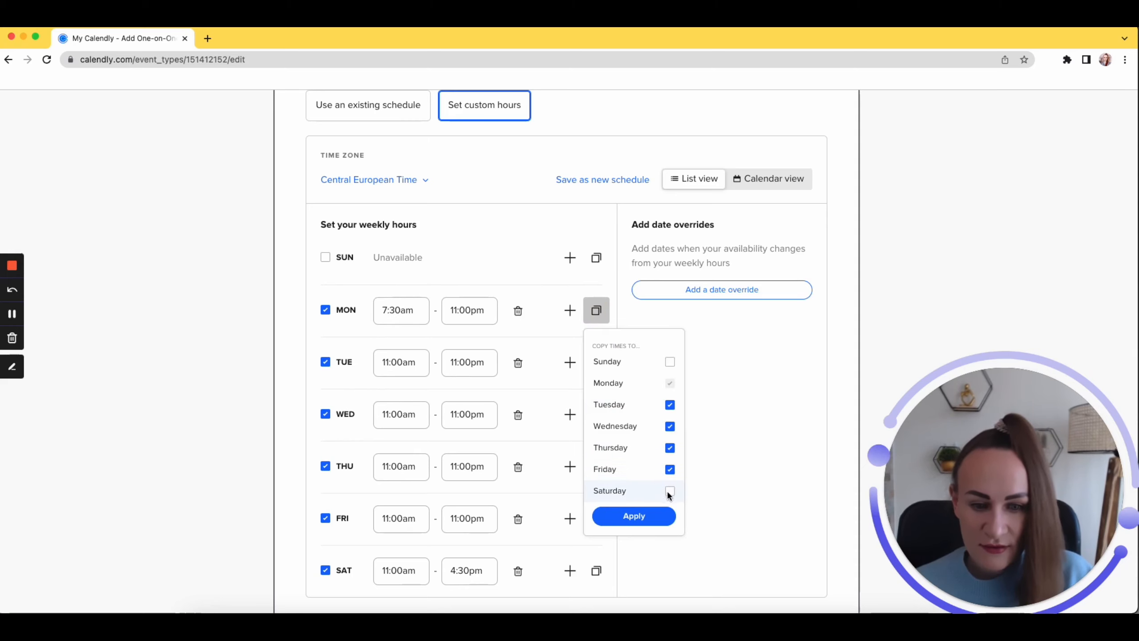
{"action": "left_click", "coordinate": [670, 491]}
{"action": "left_click", "coordinate": [634, 517]}
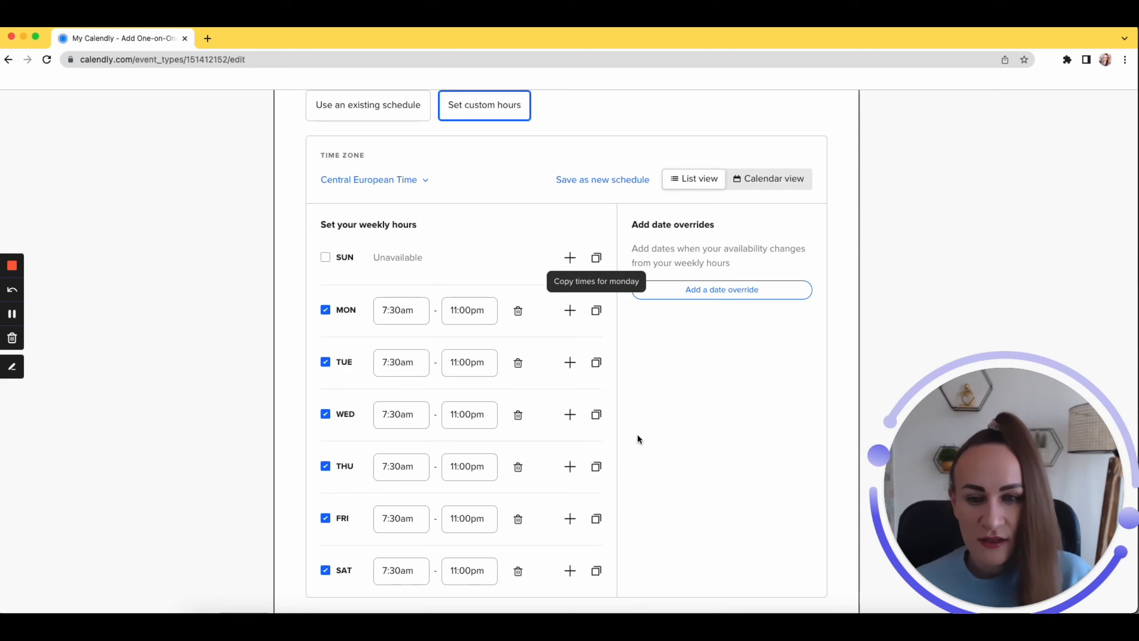
Review the weekly hours and the options for adding time before or after events.
{"action": "scroll", "coordinate": [704, 421], "scroll_direction": "up", "scroll_amount": 1}
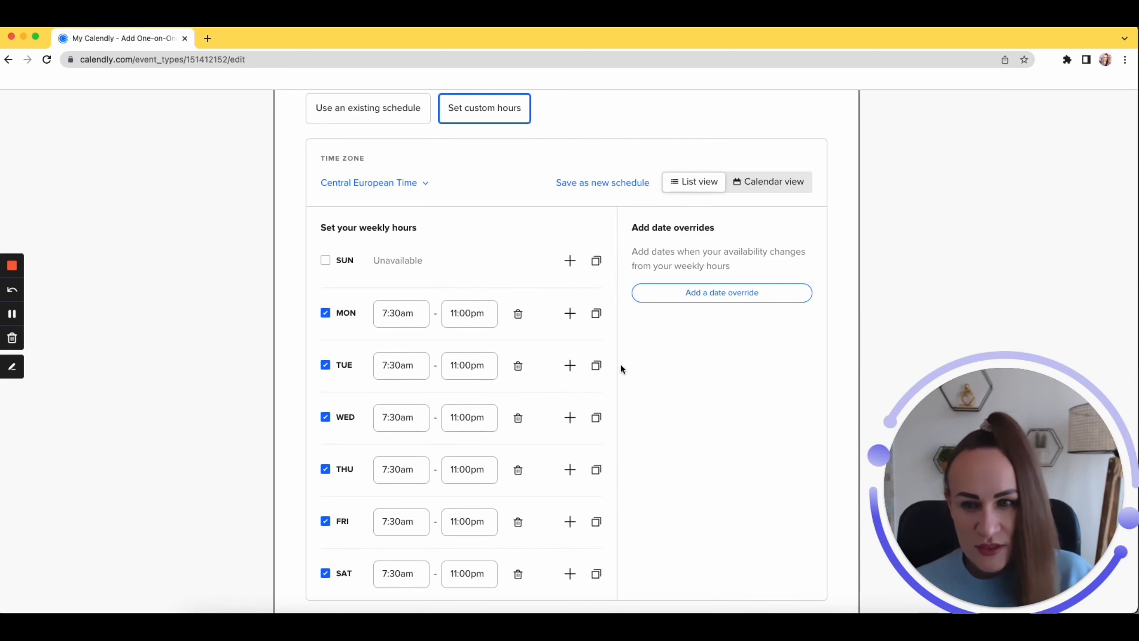
{"action": "scroll", "coordinate": [628, 369], "scroll_direction": "down", "scroll_amount": 3}
{"action": "scroll", "coordinate": [627, 367], "scroll_direction": "down", "scroll_amount": 1}
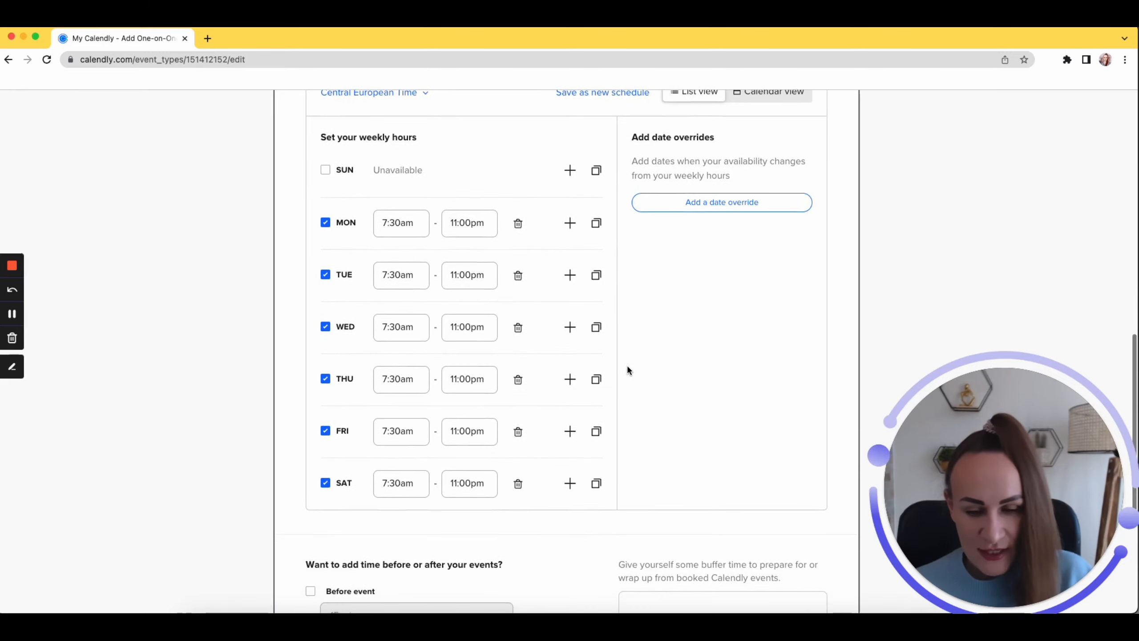
{"action": "scroll", "coordinate": [626, 370], "scroll_direction": "down", "scroll_amount": 8}
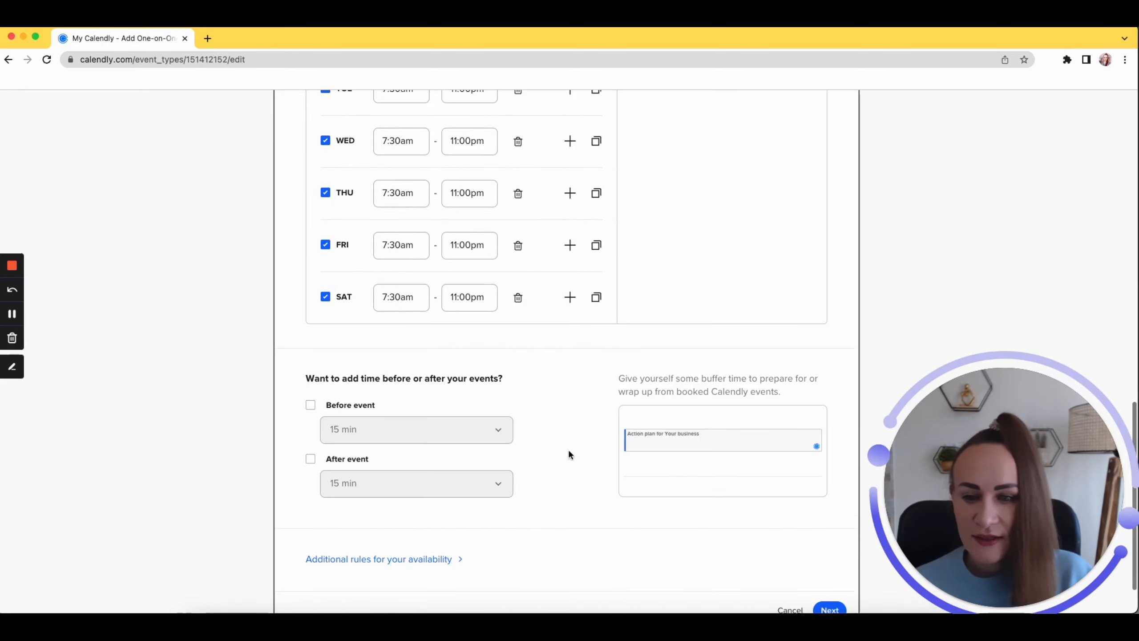
{"action": "scroll", "coordinate": [576, 435], "scroll_direction": "down", "scroll_amount": 1}
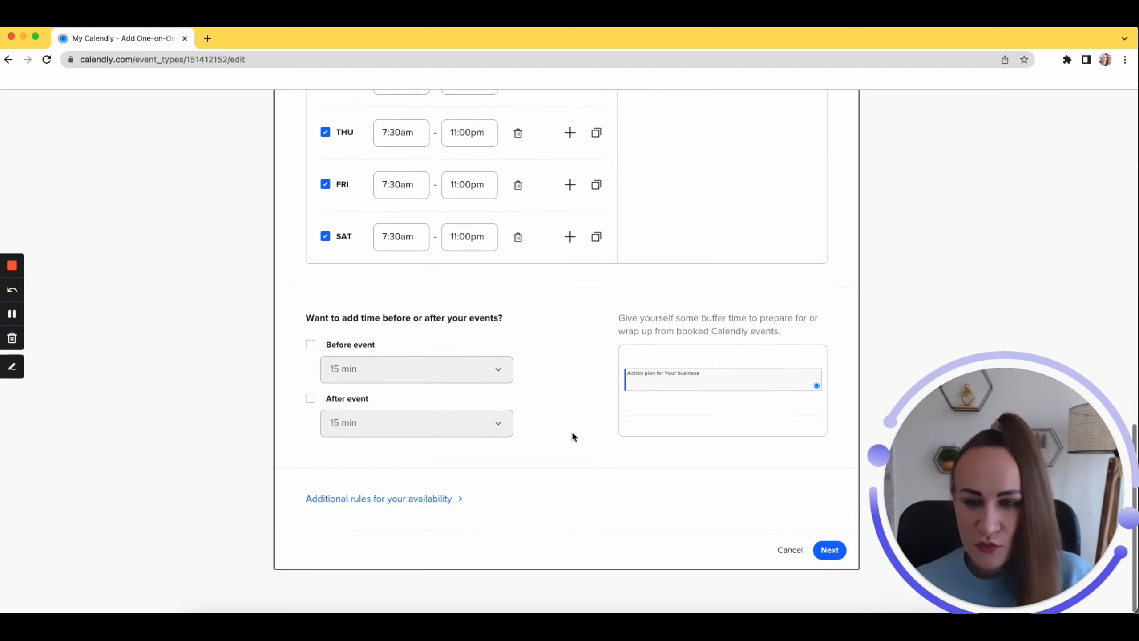
{"action": "left_click_drag", "start_coordinate": [331, 318], "coordinate": [468, 324]}
{"action": "left_click", "coordinate": [415, 321]}
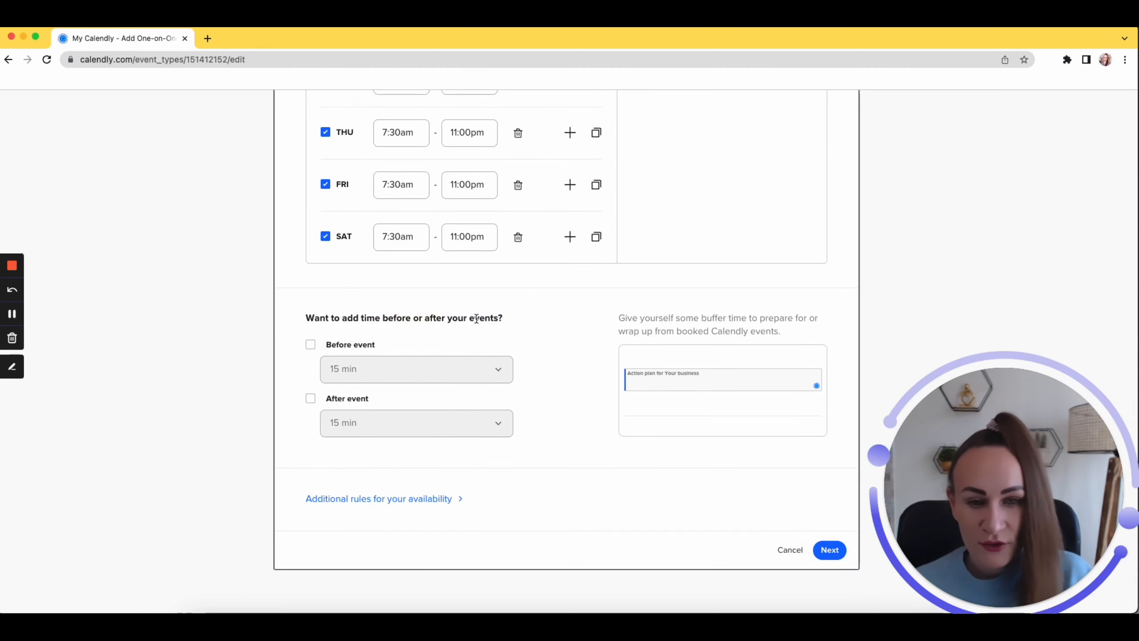
{"action": "left_click", "coordinate": [482, 318]}
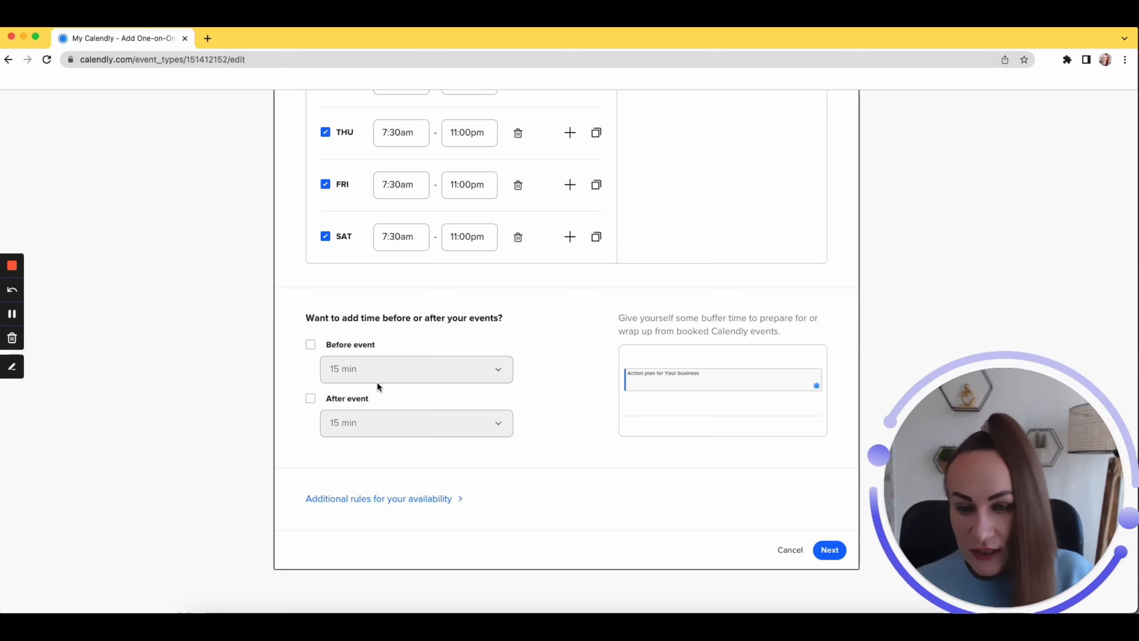
Add 30 min of buffer time both before and after the event.
{"action": "left_click", "coordinate": [311, 345]}
{"action": "left_click", "coordinate": [479, 373]}
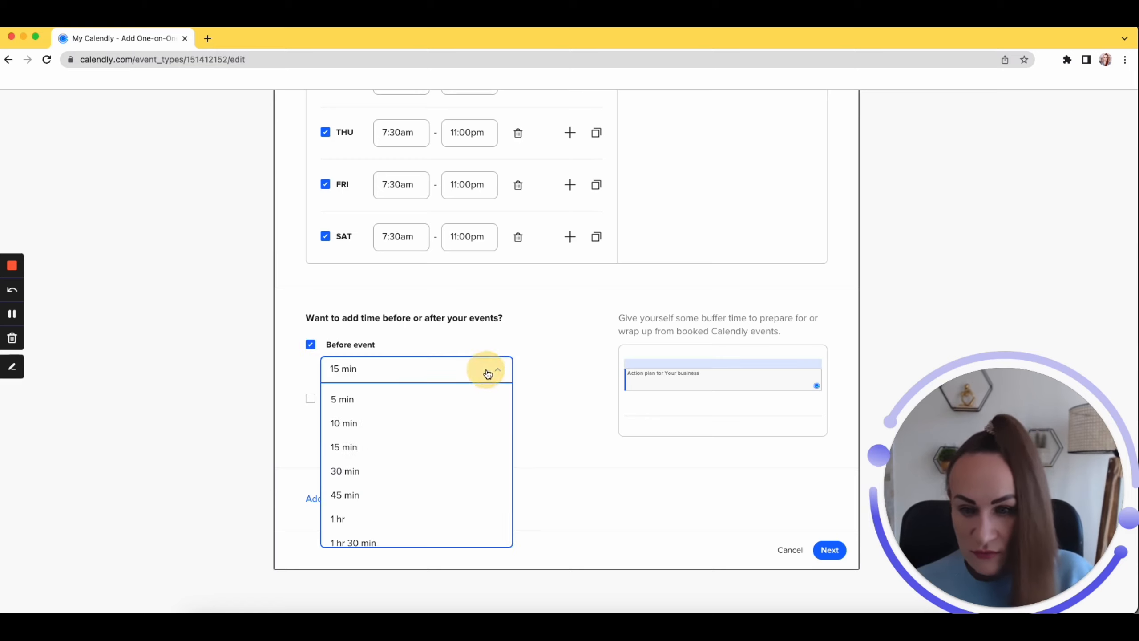
{"action": "left_click", "coordinate": [419, 470]}
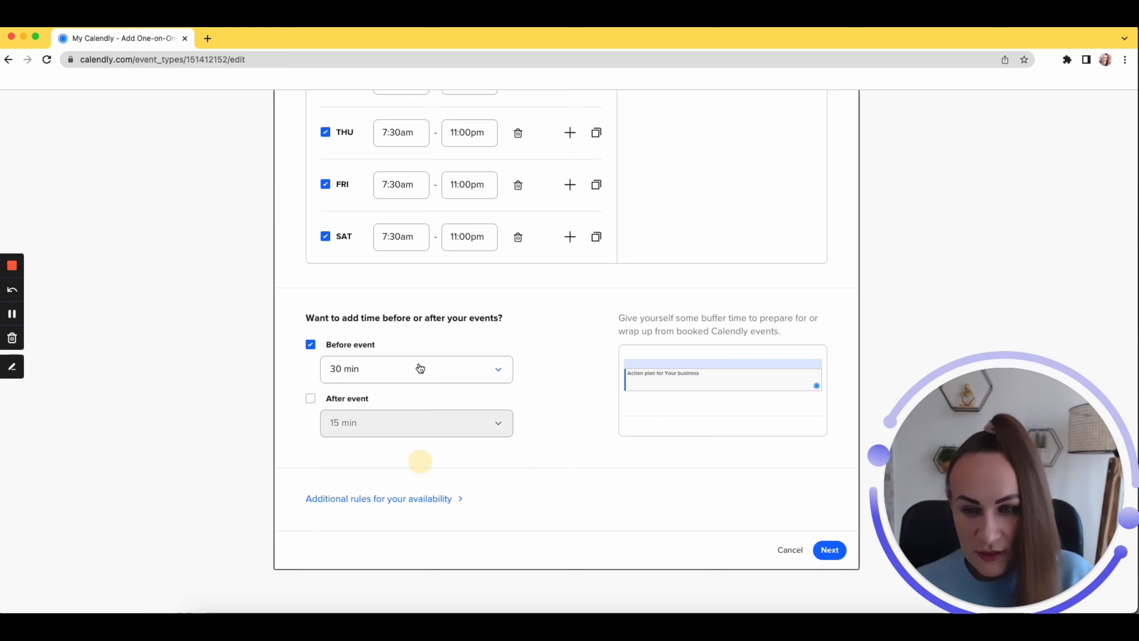
{"action": "left_click", "coordinate": [310, 400]}
{"action": "left_click", "coordinate": [438, 424]}
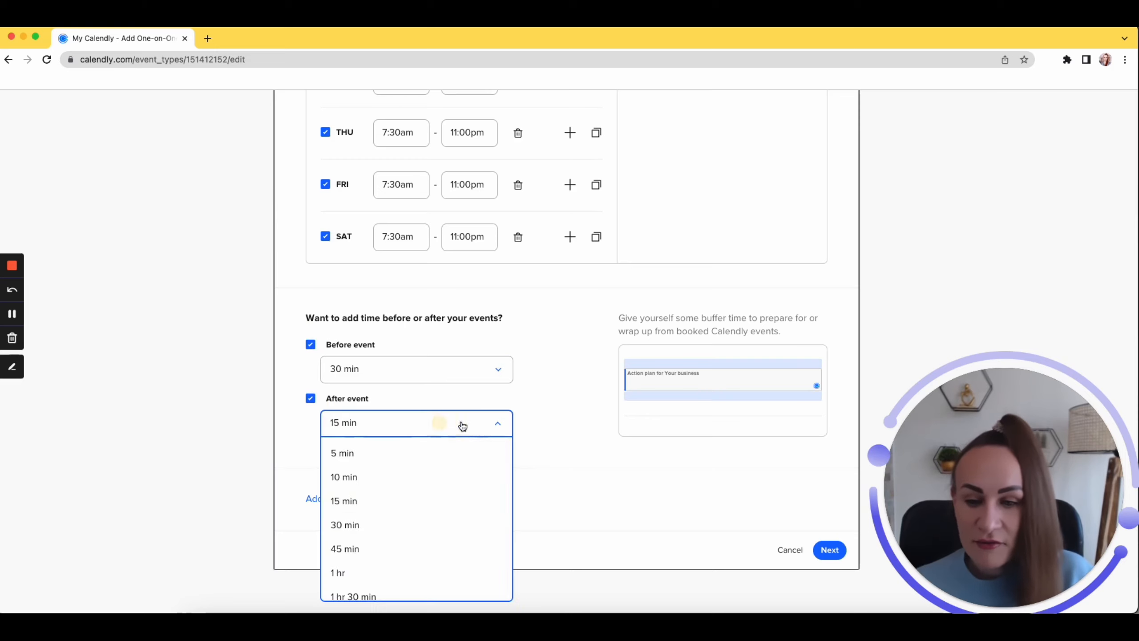
{"action": "left_click", "coordinate": [424, 525]}
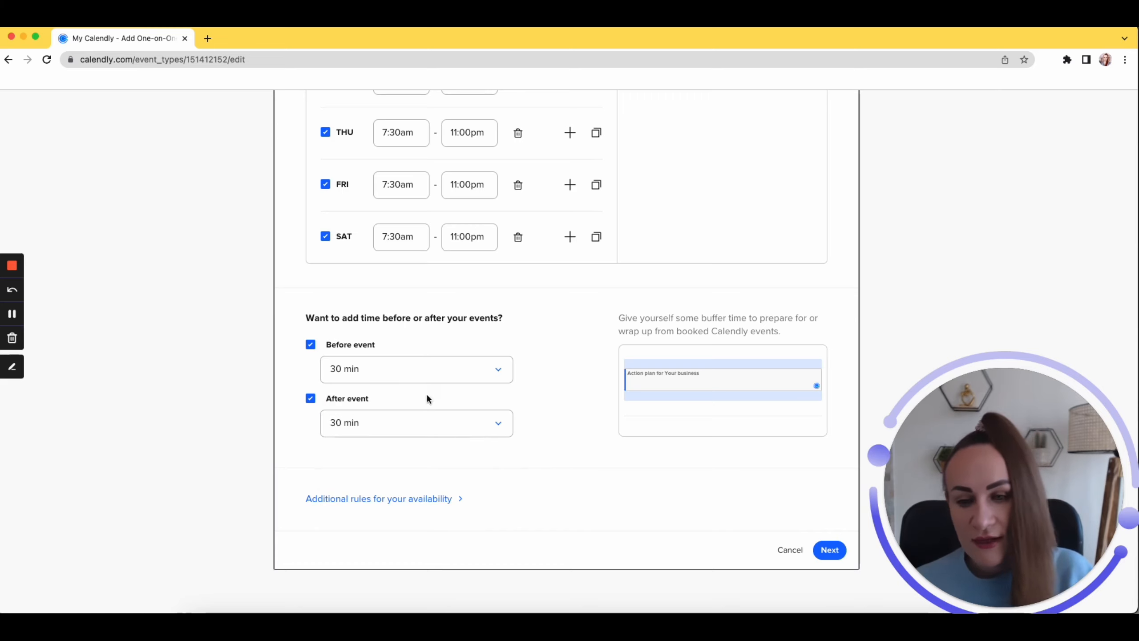
Reduce the buffer time after the event to 15 min.
{"action": "left_click", "coordinate": [477, 420]}
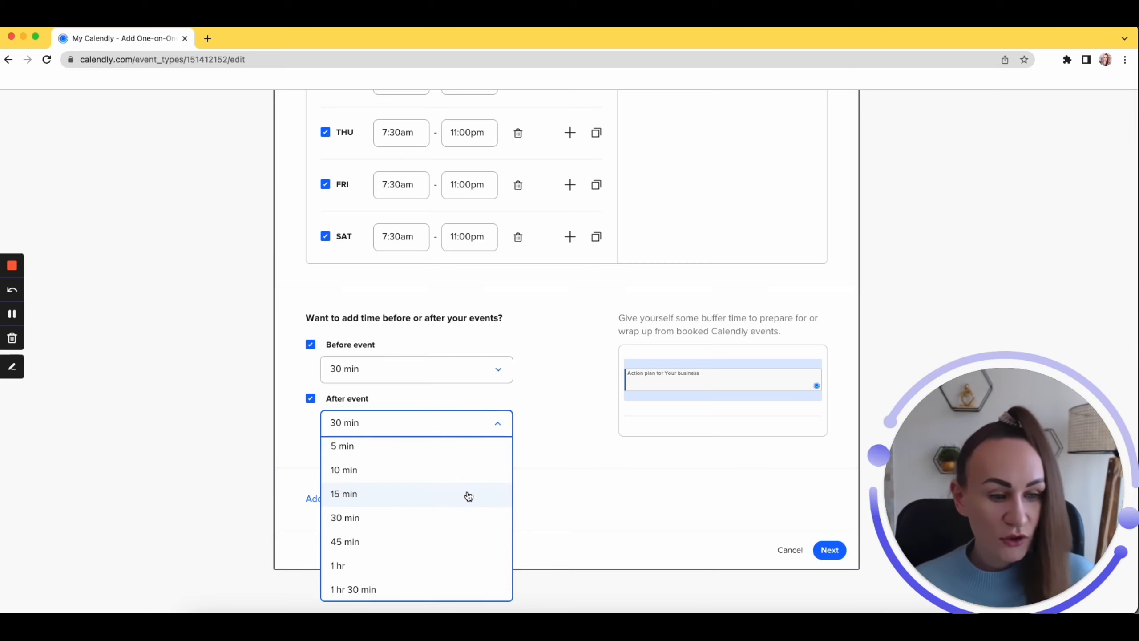
{"action": "left_click", "coordinate": [386, 501]}
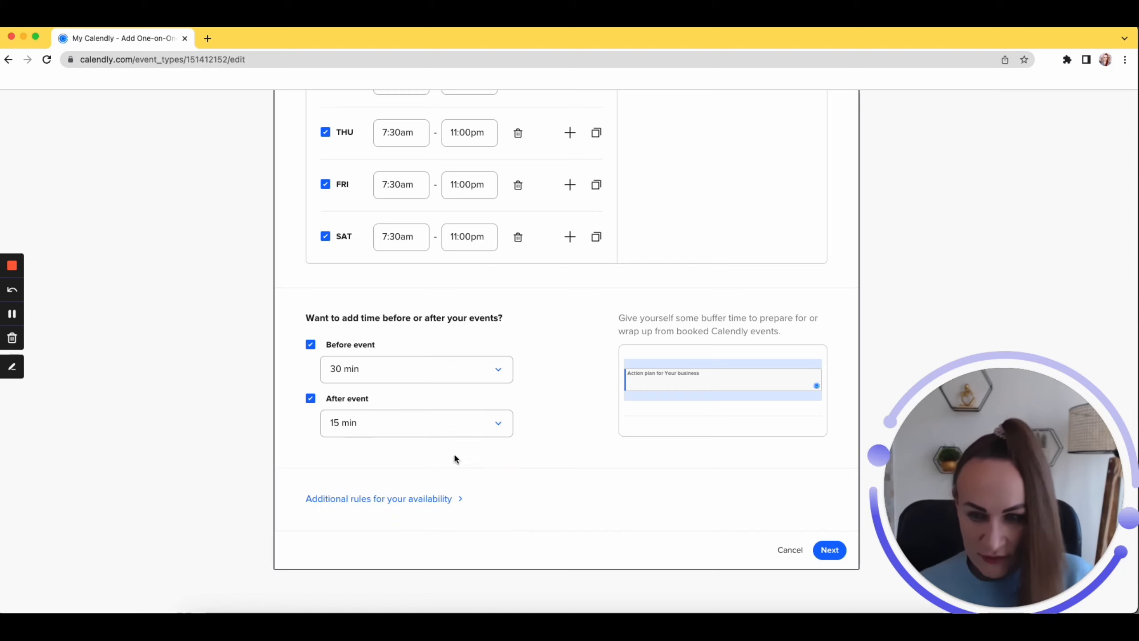
{"action": "left_click", "coordinate": [469, 430]}
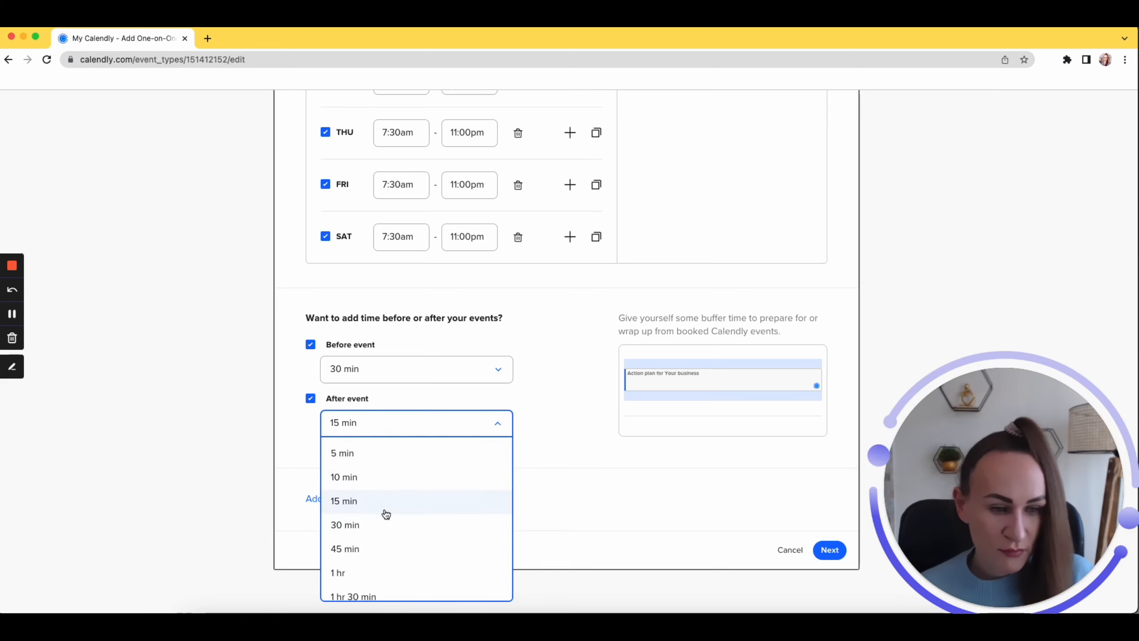
{"action": "left_click", "coordinate": [527, 478]}
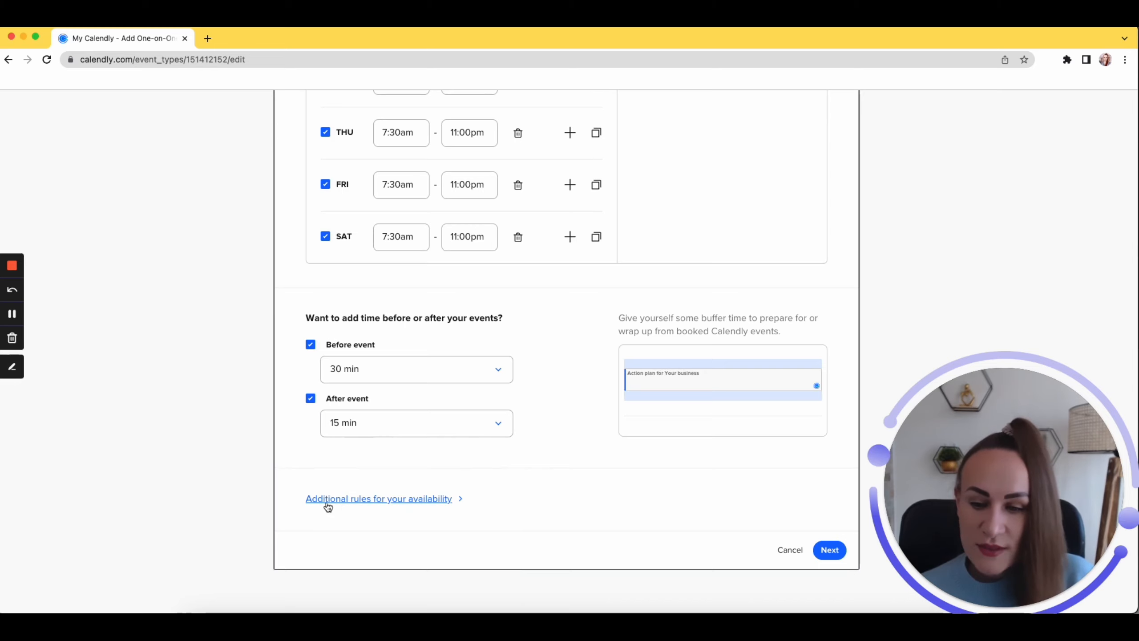
Expand the additional availability rules down to the start time increments and scheduling conditions.
{"action": "left_click", "coordinate": [442, 499]}
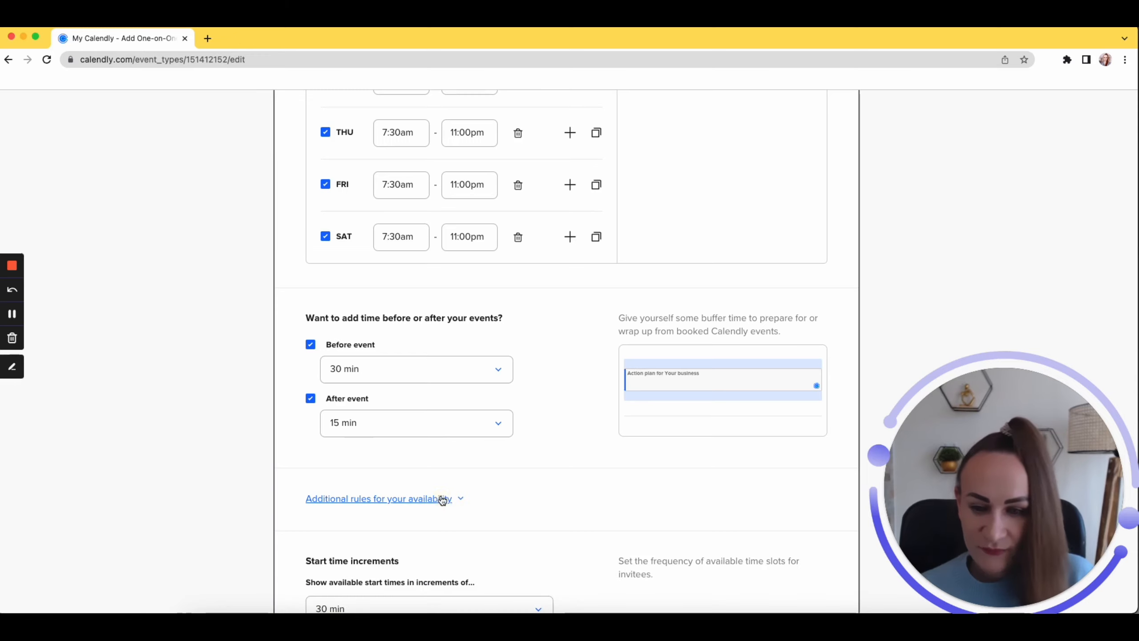
{"action": "scroll", "coordinate": [542, 448], "scroll_direction": "down", "scroll_amount": 6}
{"action": "scroll", "coordinate": [542, 451], "scroll_direction": "down", "scroll_amount": 1}
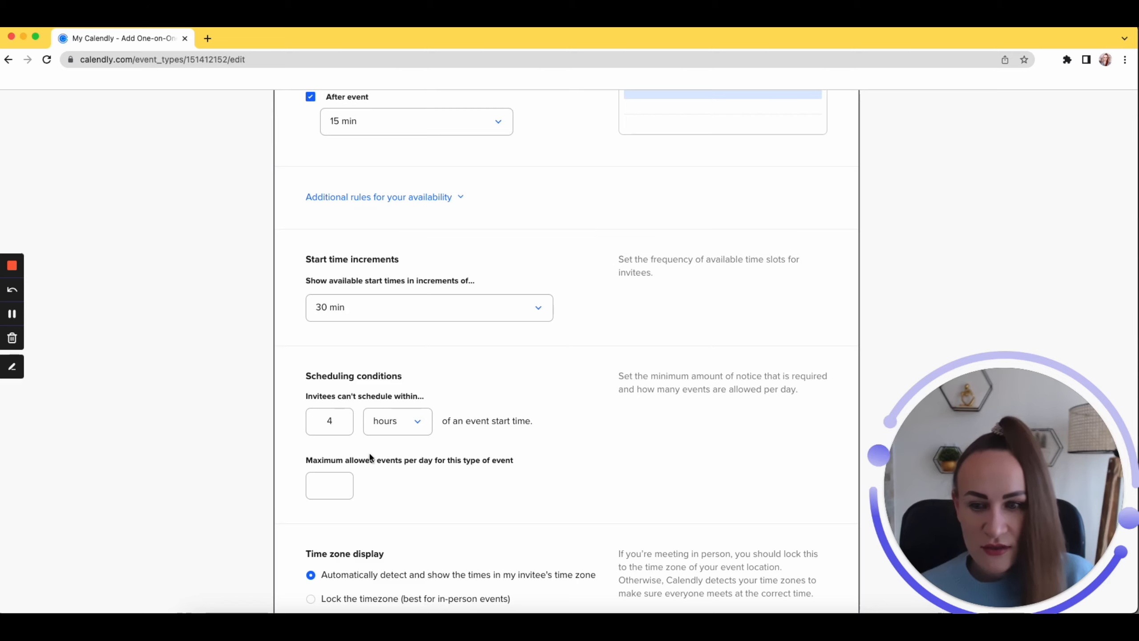
{"action": "scroll", "coordinate": [448, 243], "scroll_direction": "down", "scroll_amount": 1}
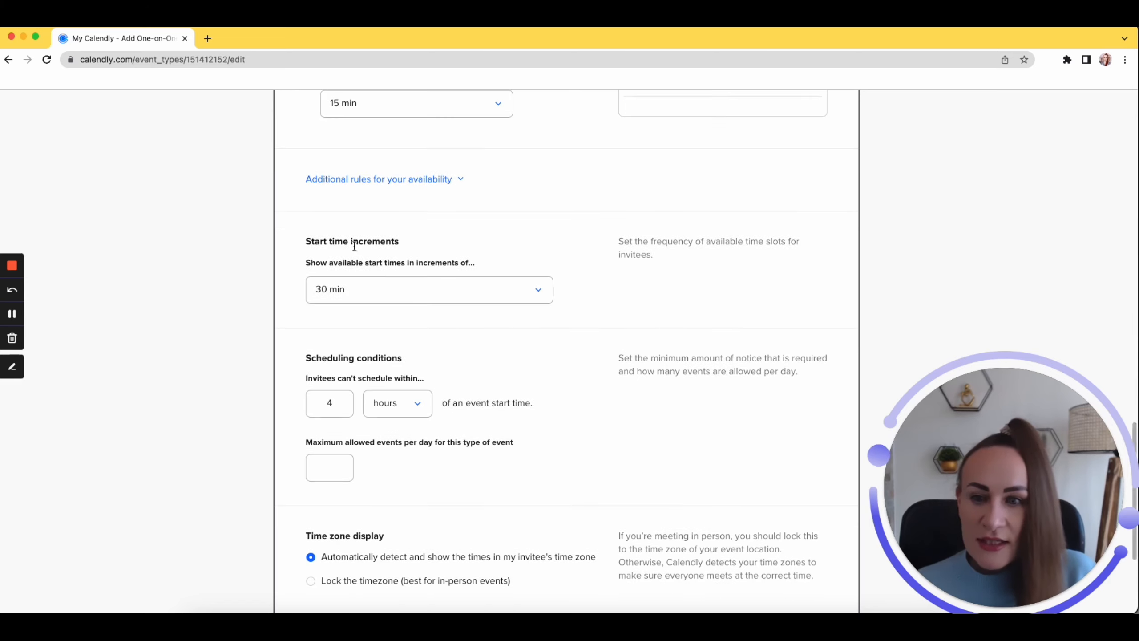
Set the start time increments for available slots to 15 min.
{"action": "left_click", "coordinate": [513, 292]}
{"action": "scroll", "coordinate": [453, 362], "scroll_direction": "up", "scroll_amount": 2}
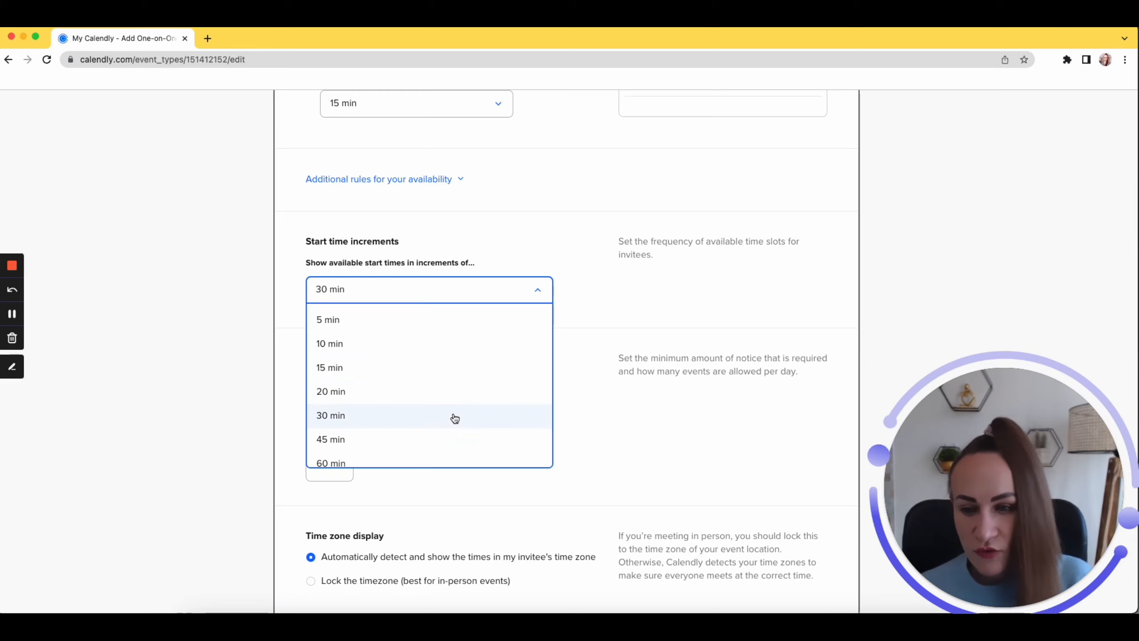
{"action": "left_click", "coordinate": [468, 374]}
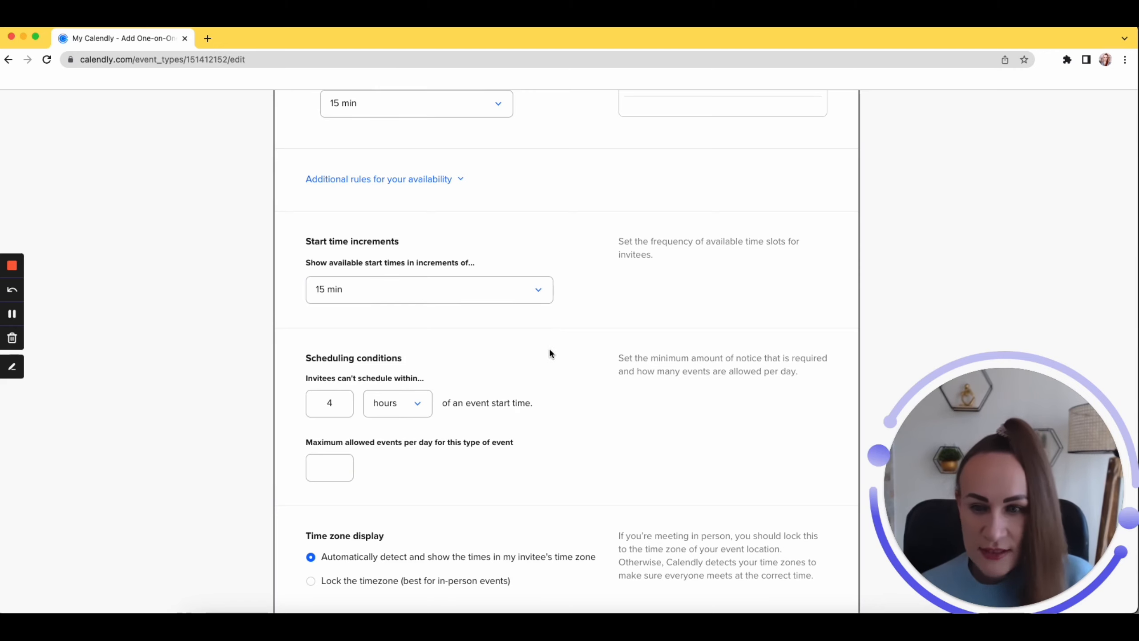
Set the minimum notice before an event start time to 0 hours in the scheduling conditions.
{"action": "scroll", "coordinate": [548, 347], "scroll_direction": "down", "scroll_amount": 3}
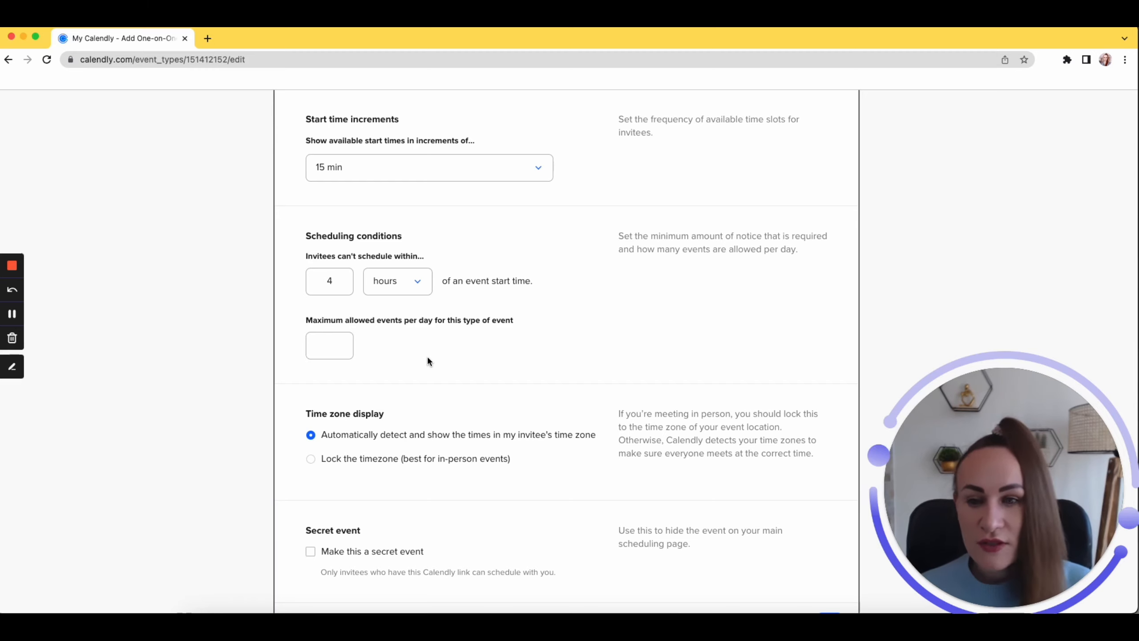
{"action": "double_click", "coordinate": [321, 282]}
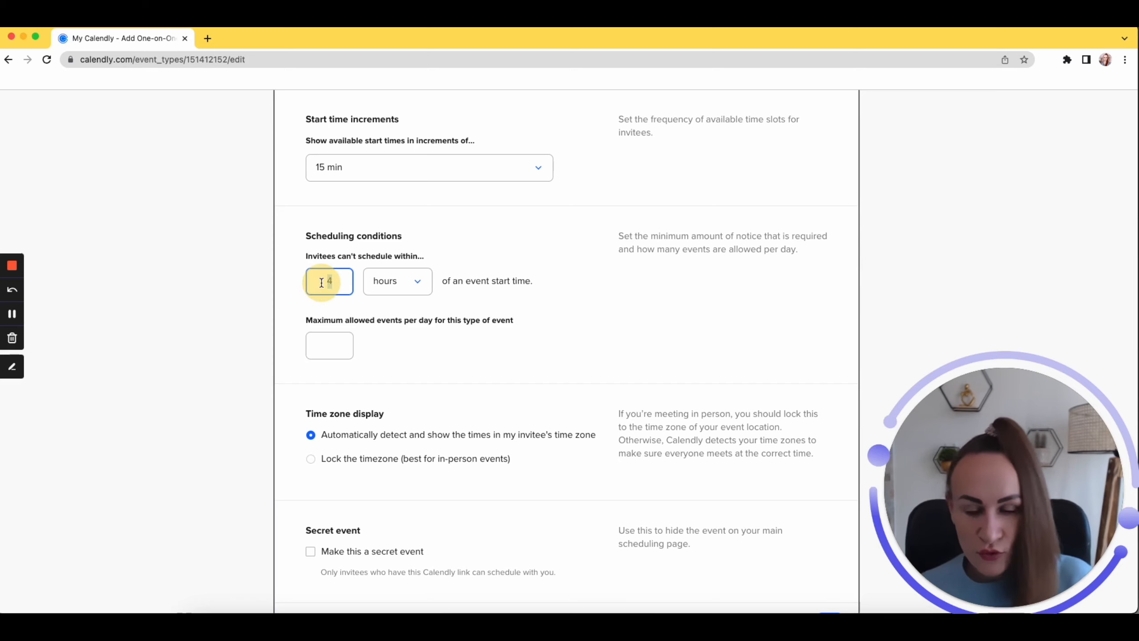
{"action": "type", "text": "0"}
{"action": "left_click", "coordinate": [400, 321]}
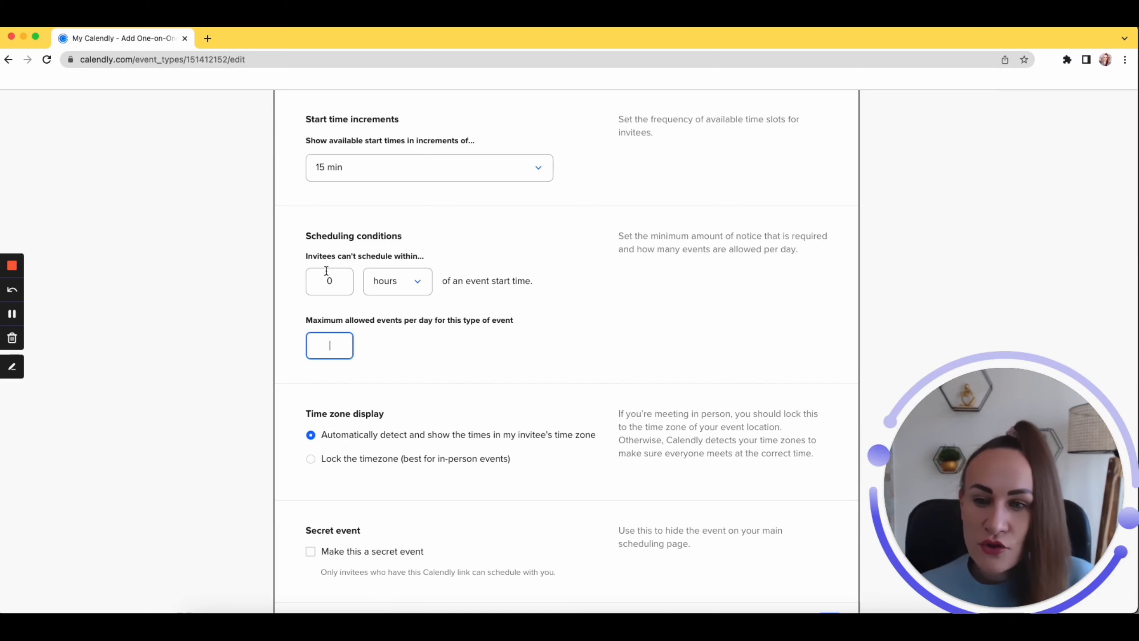
Set the scheduling conditions so invitees can't schedule within 3 hours of an event start time.
{"action": "double_click", "coordinate": [334, 281]}
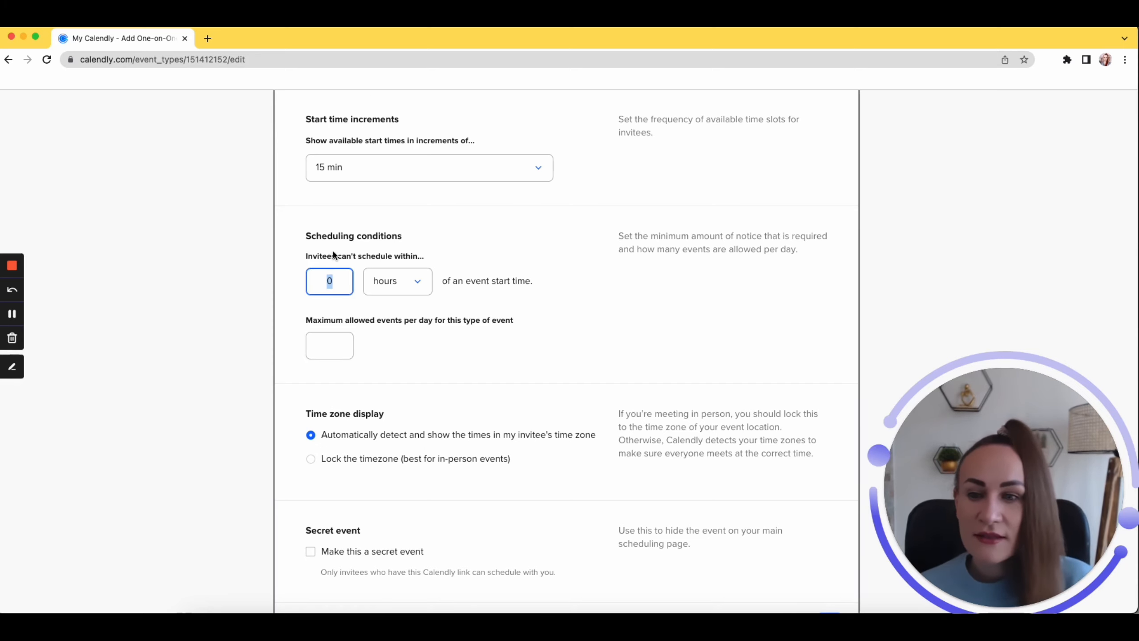
{"action": "type", "text": "3"}
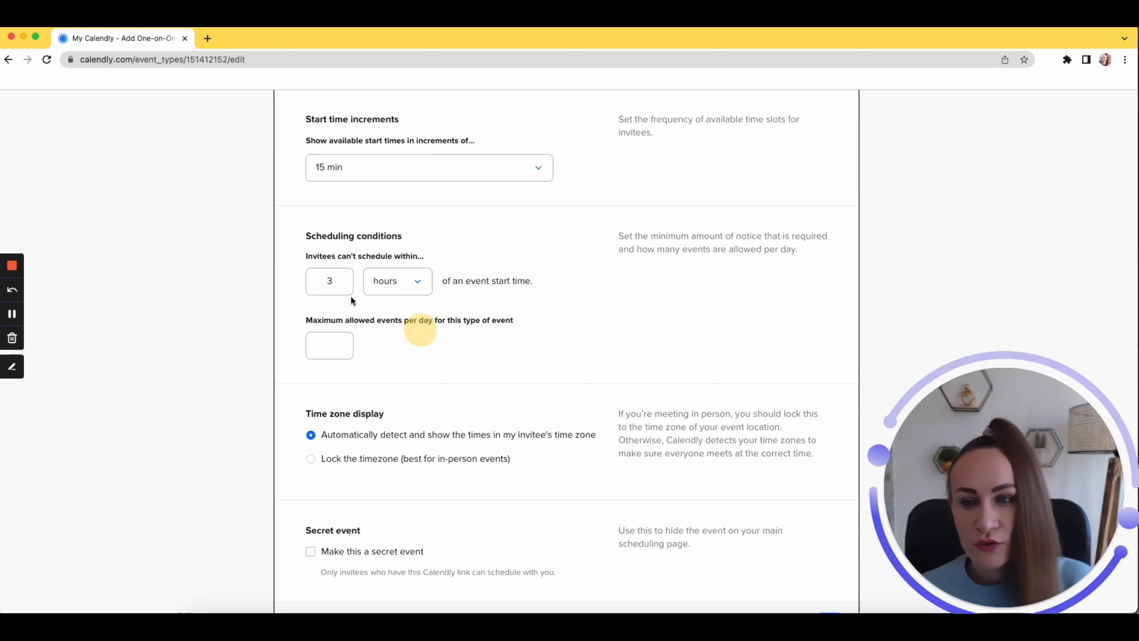
{"action": "left_click", "coordinate": [327, 282]}
{"action": "left_click", "coordinate": [398, 335]}
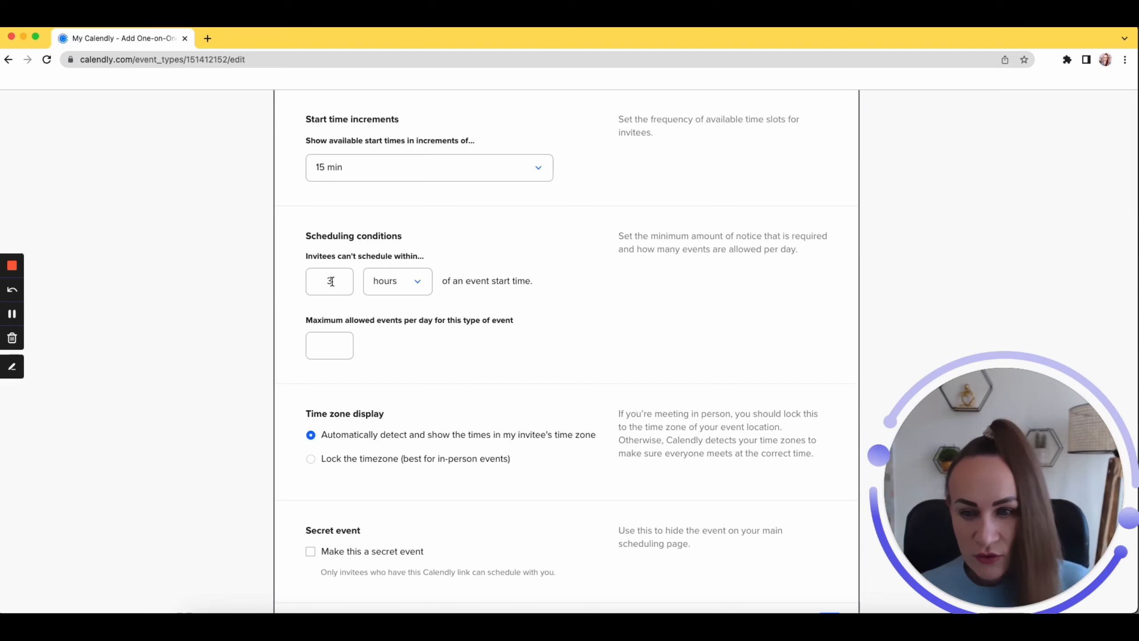
Limit this event type to a maximum of 5 events per day.
{"action": "scroll", "coordinate": [386, 327], "scroll_direction": "down", "scroll_amount": 3}
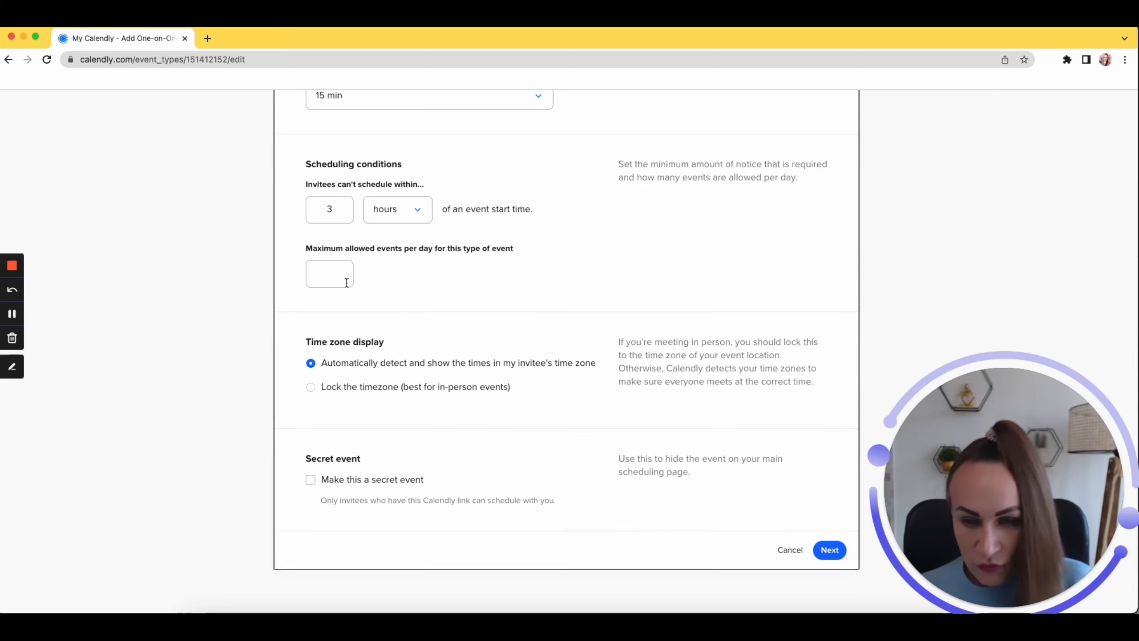
{"action": "left_click", "coordinate": [331, 274]}
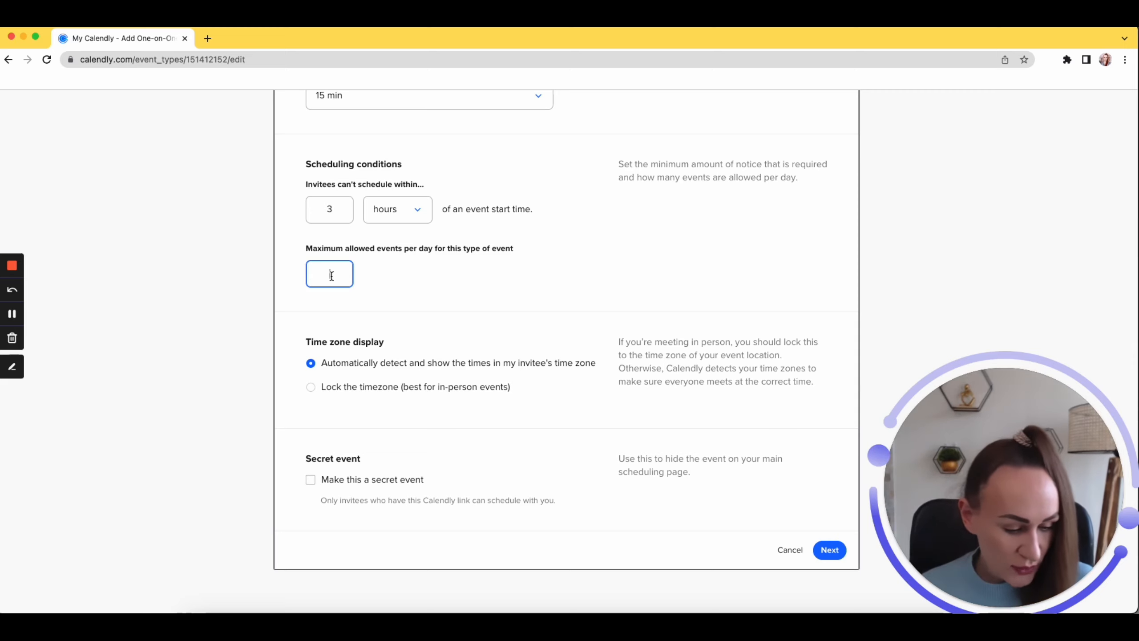
{"action": "type", "text": "5"}
{"action": "left_click", "coordinate": [363, 300]}
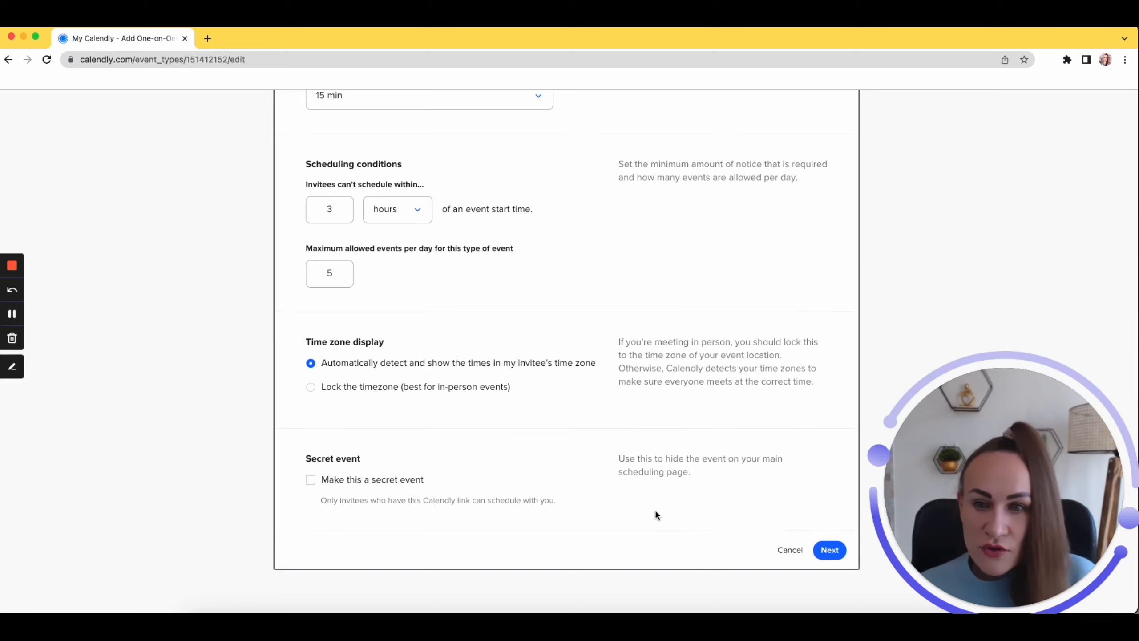
Review the date range, duration, custom hours and buffer settings, and save the booking section.
{"action": "scroll", "coordinate": [654, 506], "scroll_direction": "up", "scroll_amount": 5}
{"action": "scroll", "coordinate": [654, 506], "scroll_direction": "up", "scroll_amount": 15}
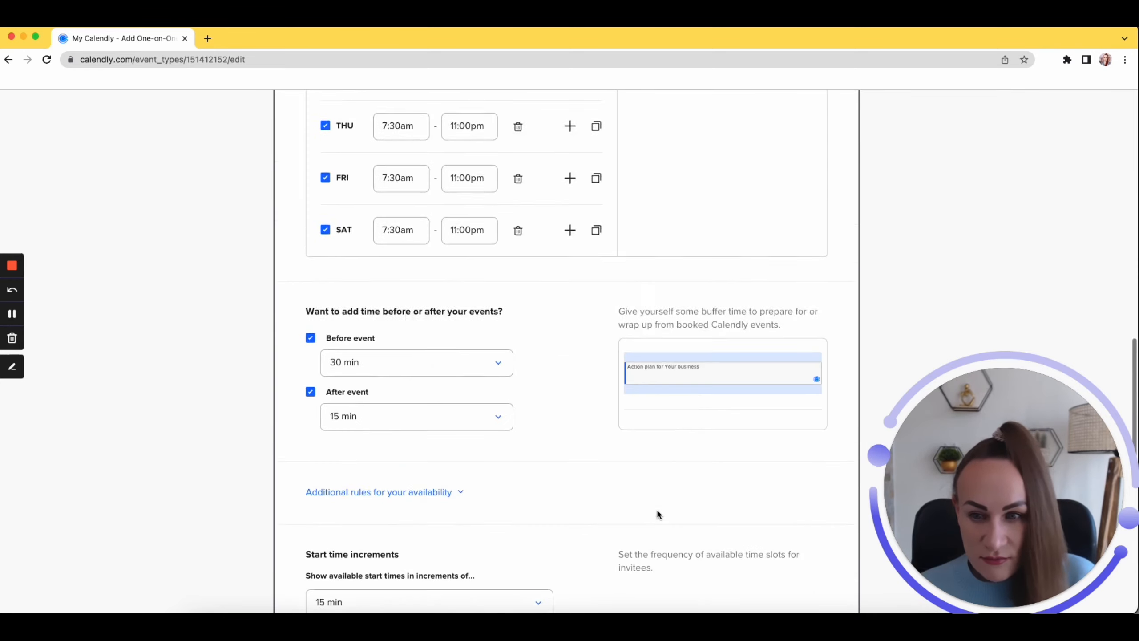
{"action": "scroll", "coordinate": [640, 488], "scroll_direction": "down", "scroll_amount": 5}
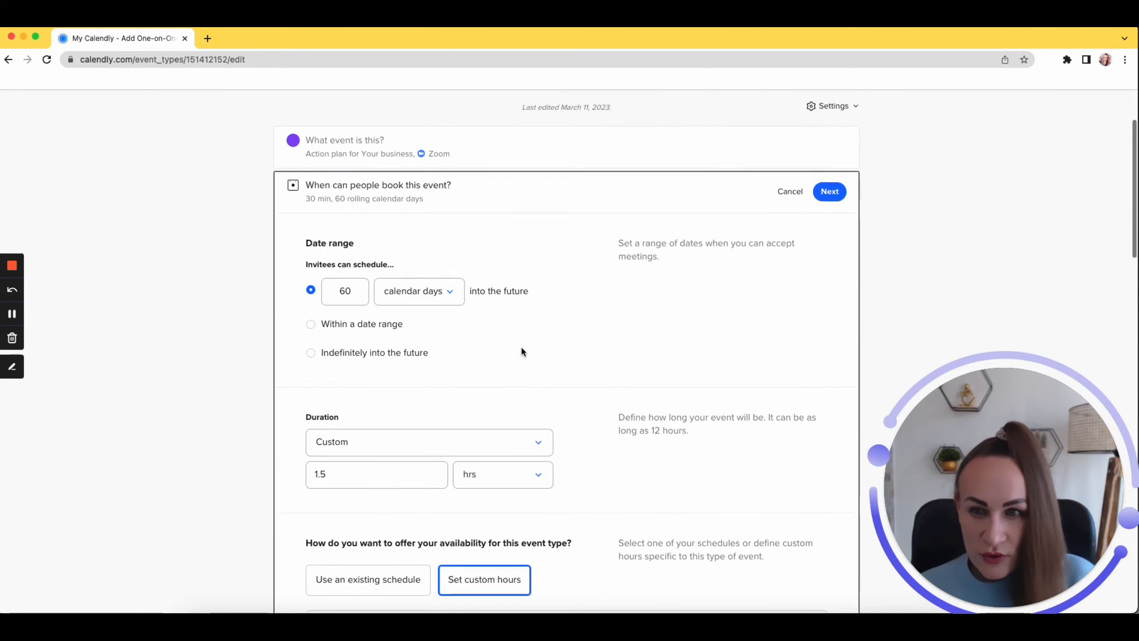
{"action": "scroll", "coordinate": [466, 261], "scroll_direction": "up", "scroll_amount": 2}
{"action": "scroll", "coordinate": [474, 269], "scroll_direction": "up", "scroll_amount": 1}
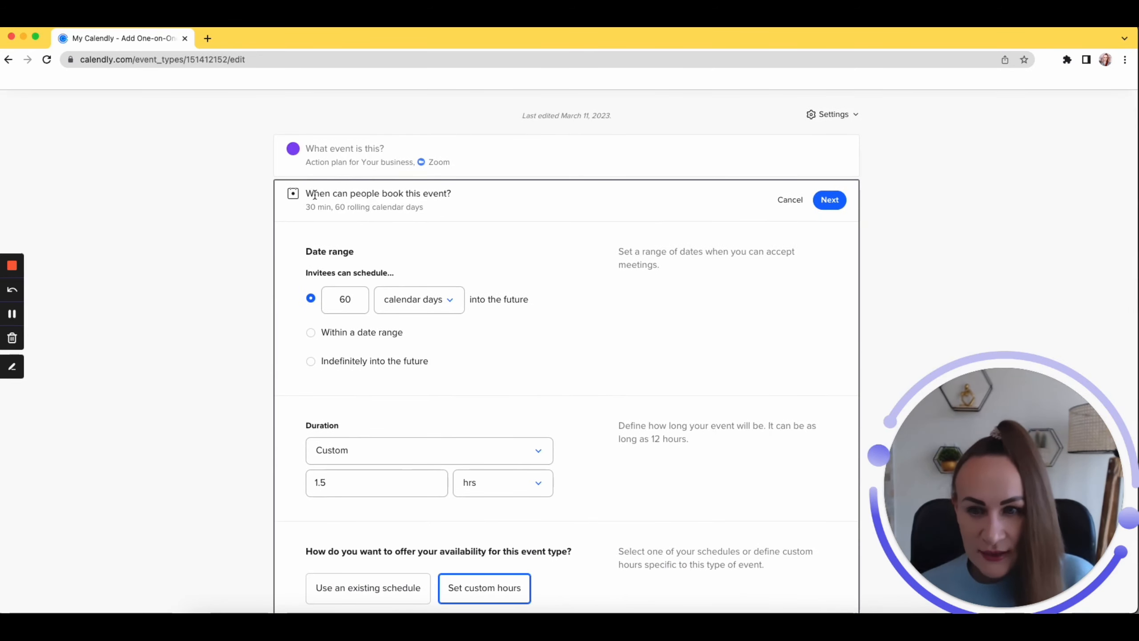
{"action": "scroll", "coordinate": [537, 419], "scroll_direction": "down", "scroll_amount": 10}
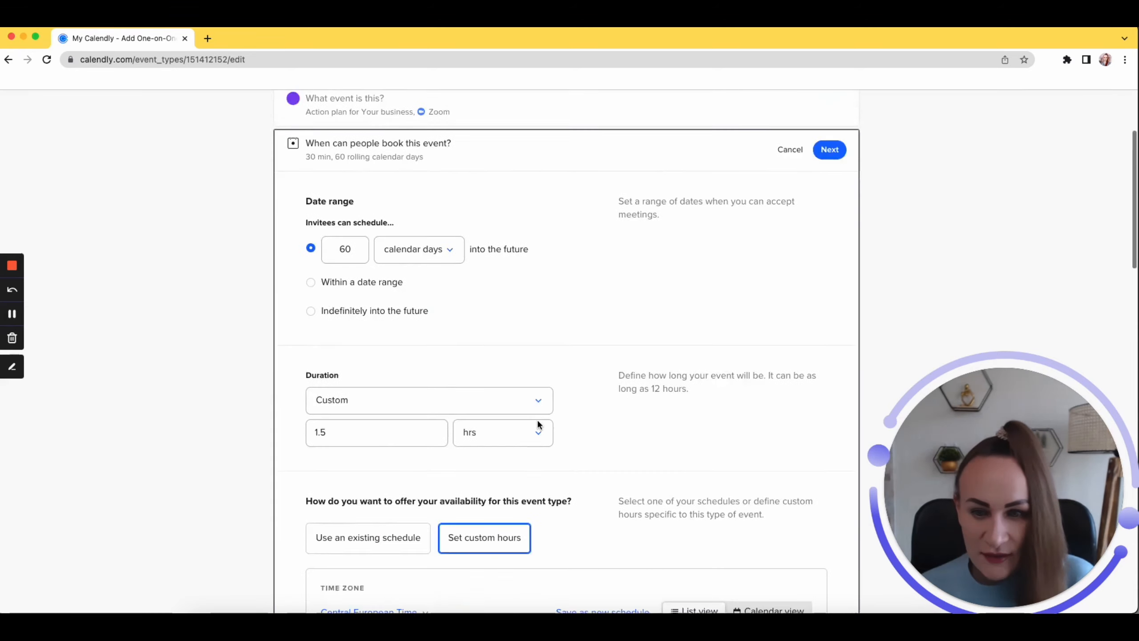
{"action": "scroll", "coordinate": [586, 428], "scroll_direction": "down", "scroll_amount": 10}
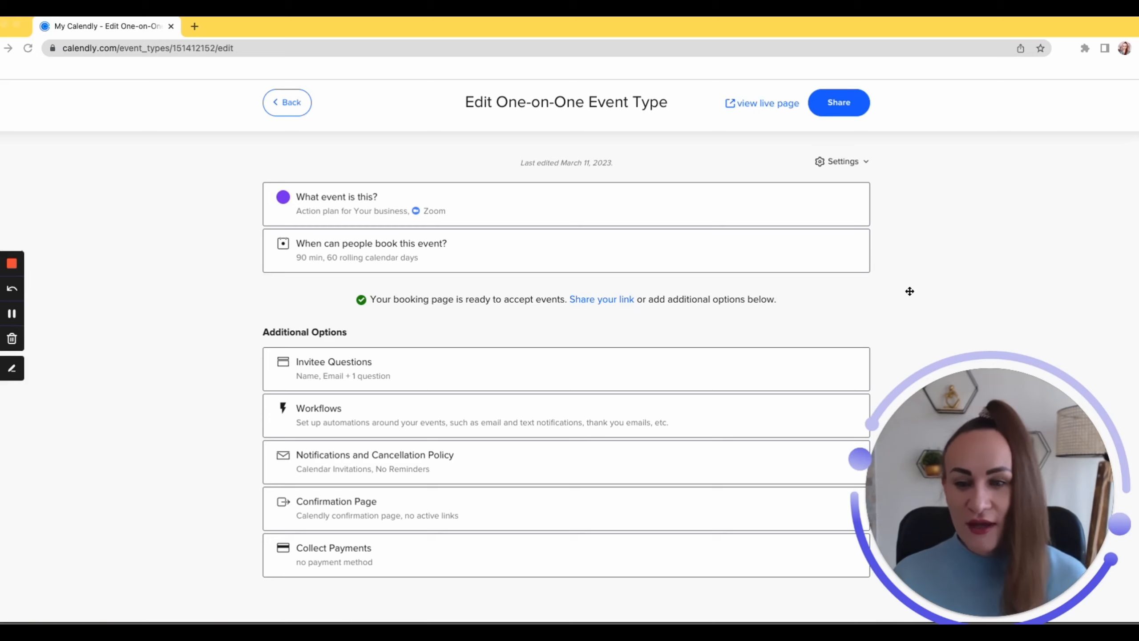
Add a new invitee question with the Checkboxes answer type and the text "How can we help You?".
{"action": "left_click", "coordinate": [328, 368]}
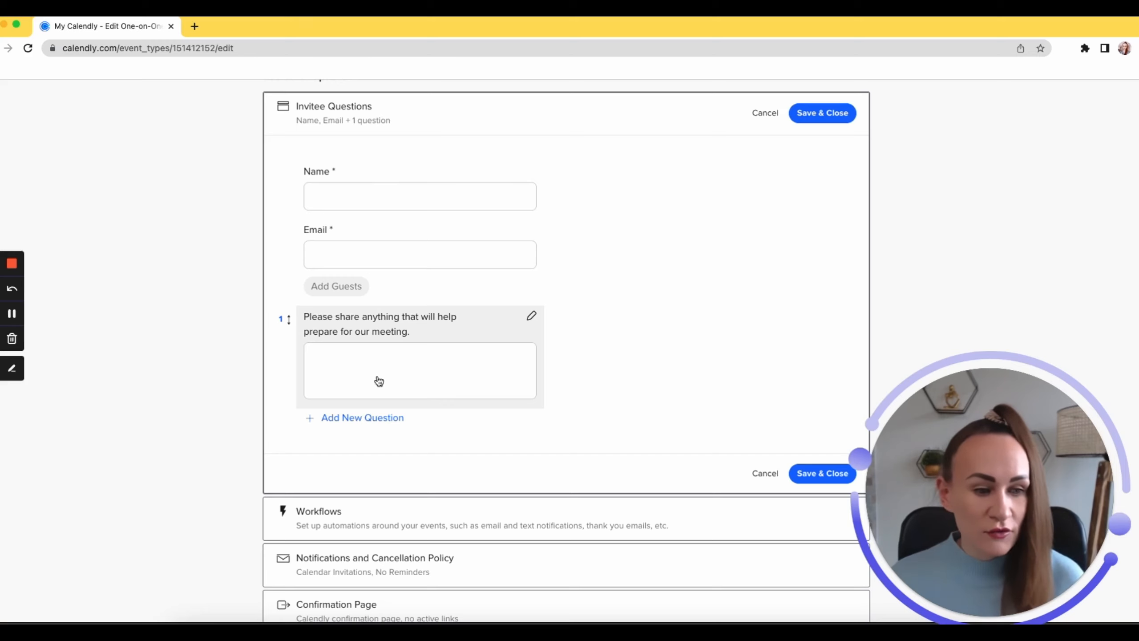
{"action": "left_click", "coordinate": [369, 420]}
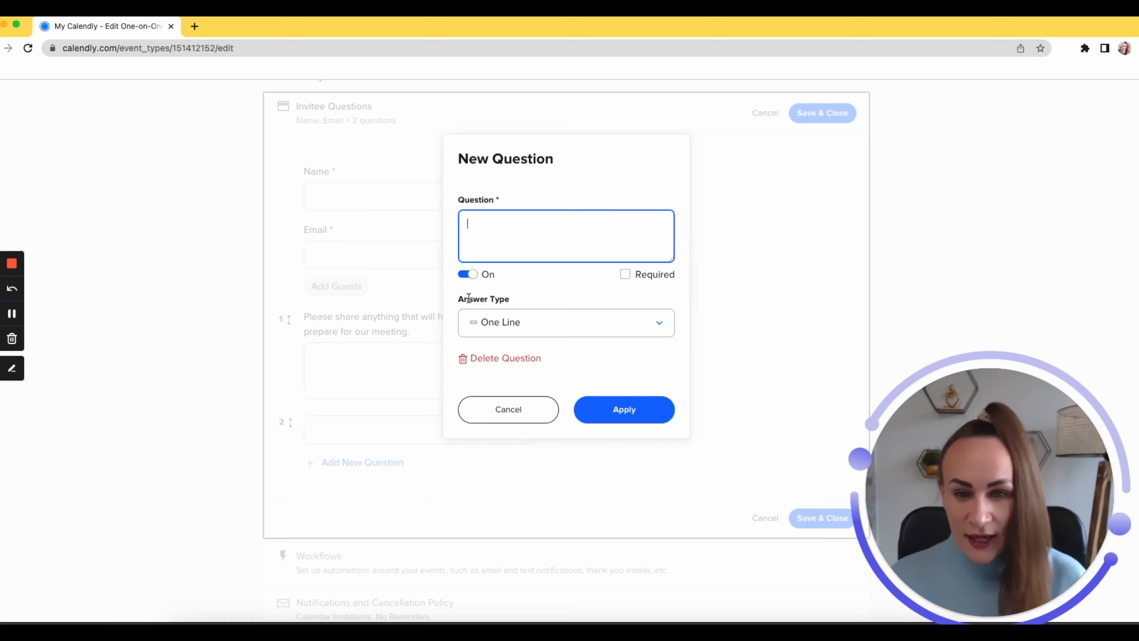
{"action": "left_click", "coordinate": [555, 332]}
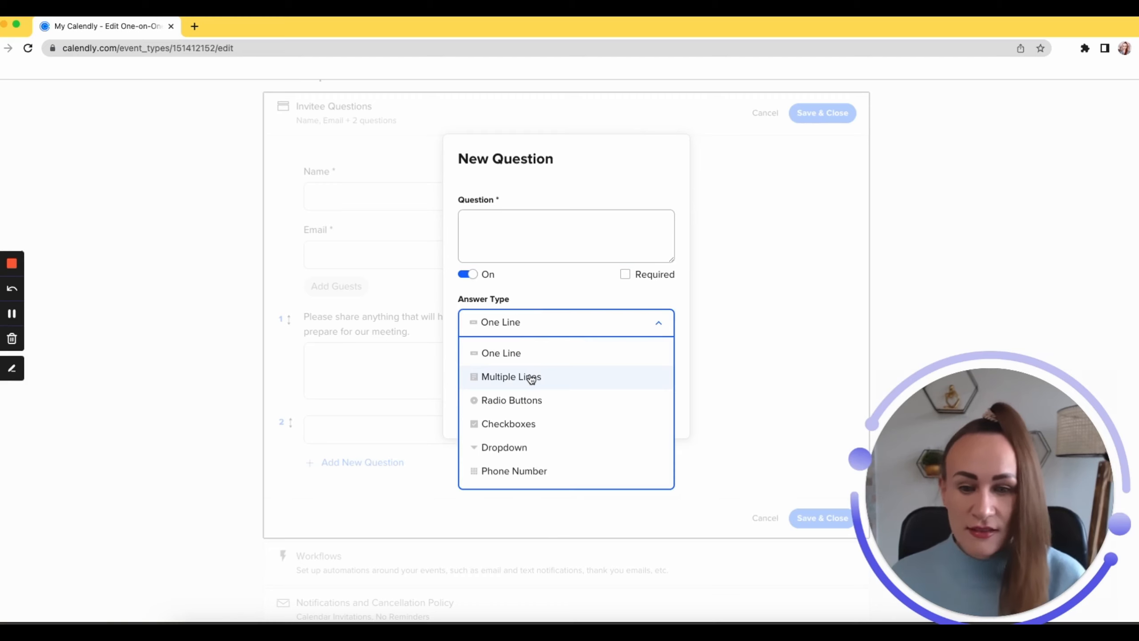
{"action": "left_click", "coordinate": [519, 407]}
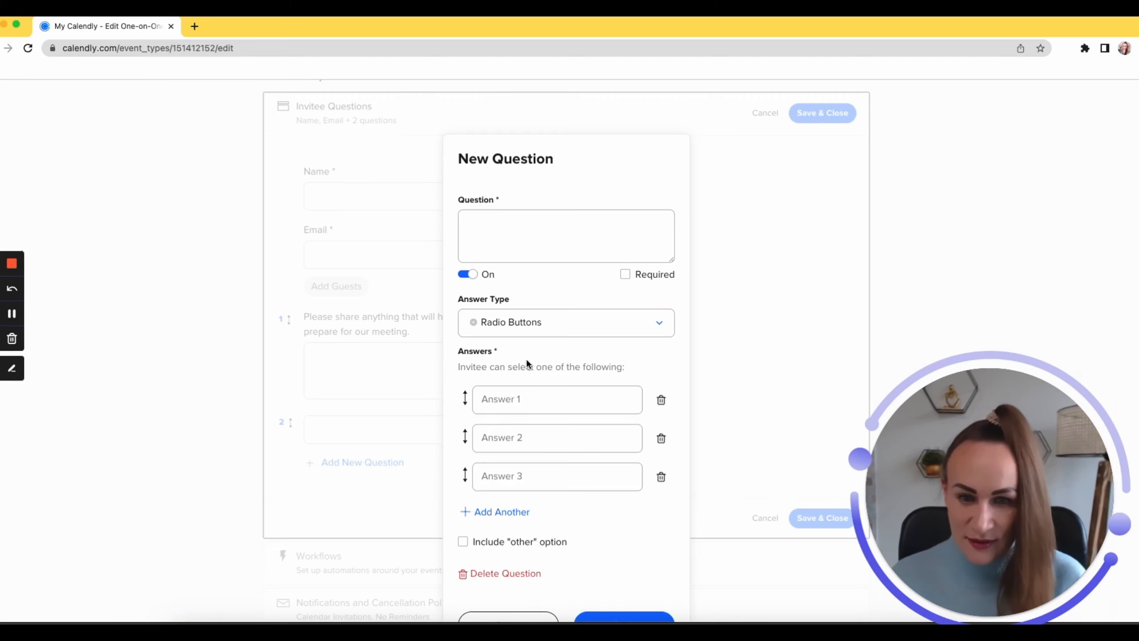
{"action": "left_click", "coordinate": [543, 326]}
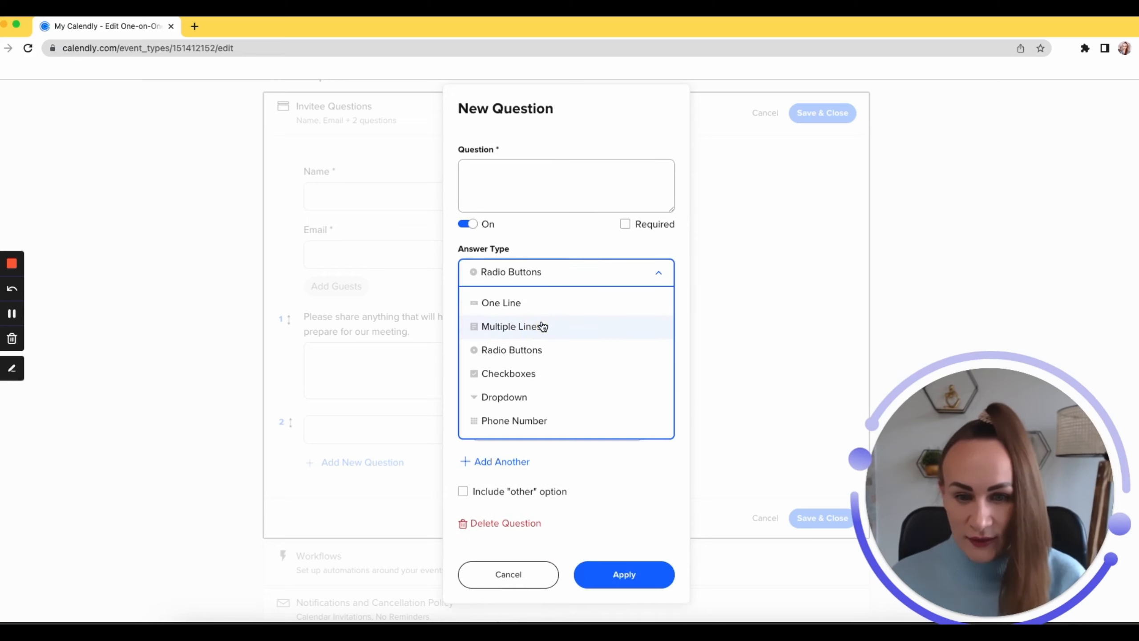
{"action": "left_click", "coordinate": [526, 374]}
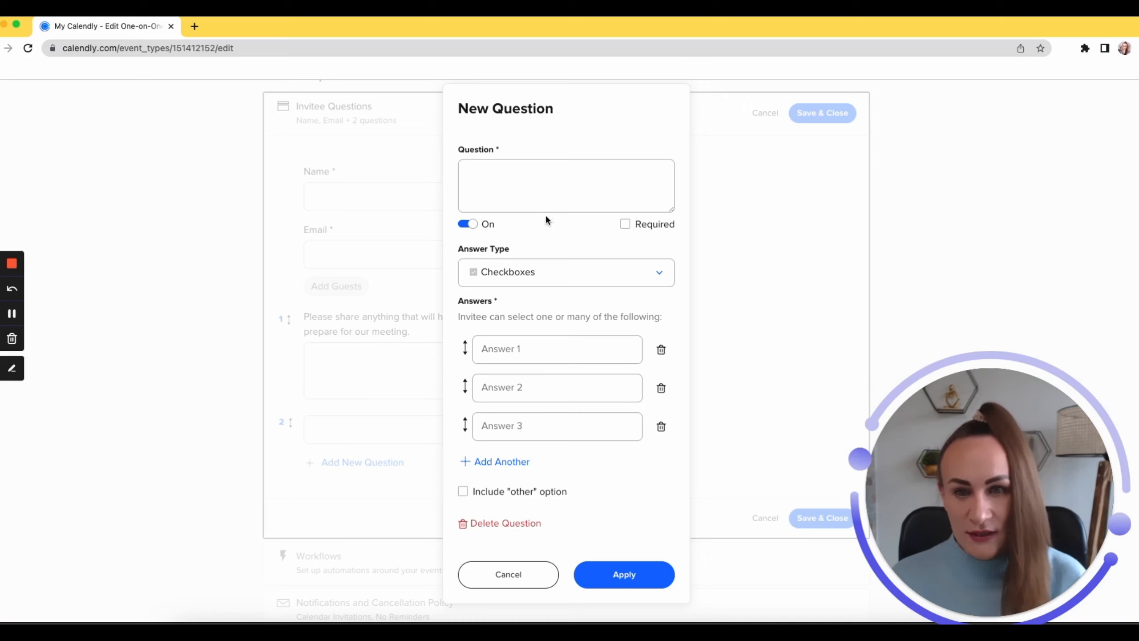
{"action": "left_click", "coordinate": [544, 202]}
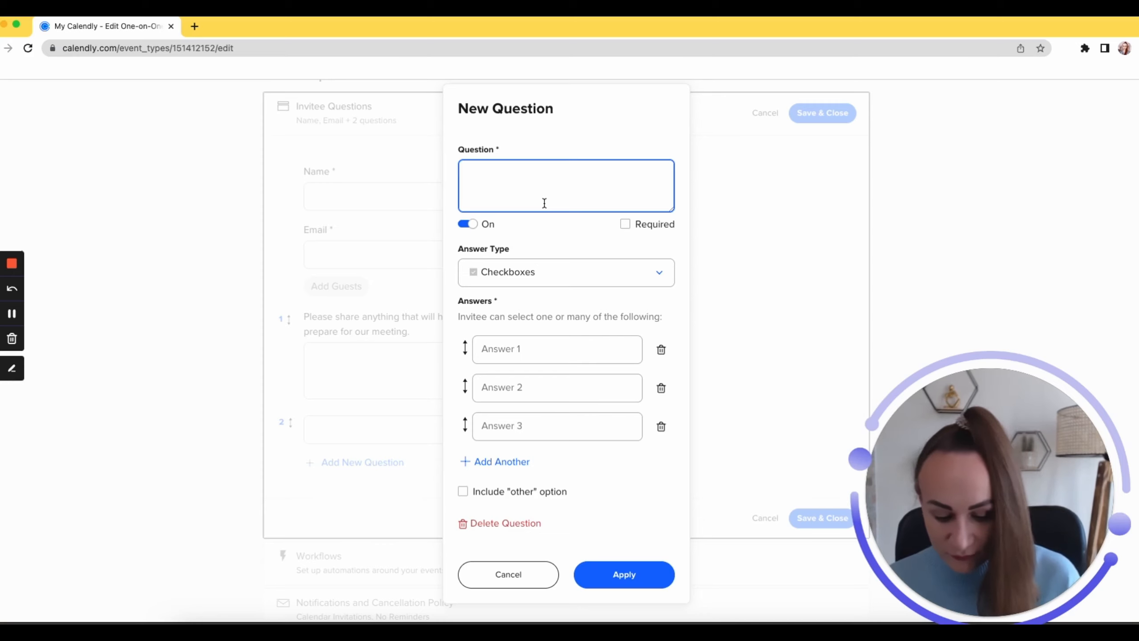
{"action": "type", "text": "How can we "}
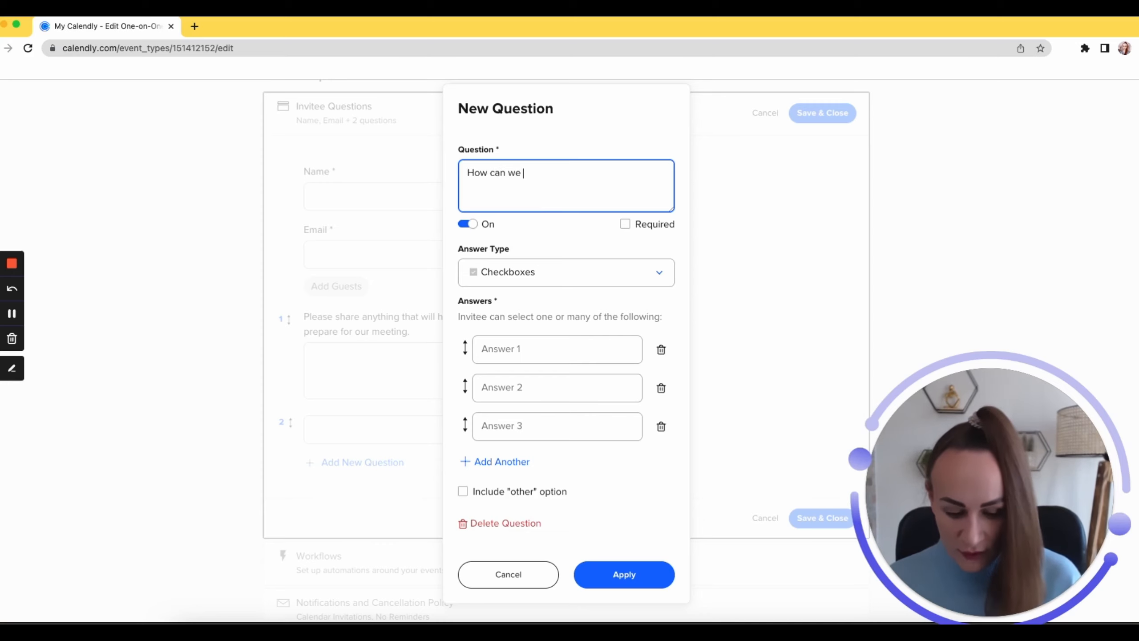
{"action": "type", "text": "help You?"}
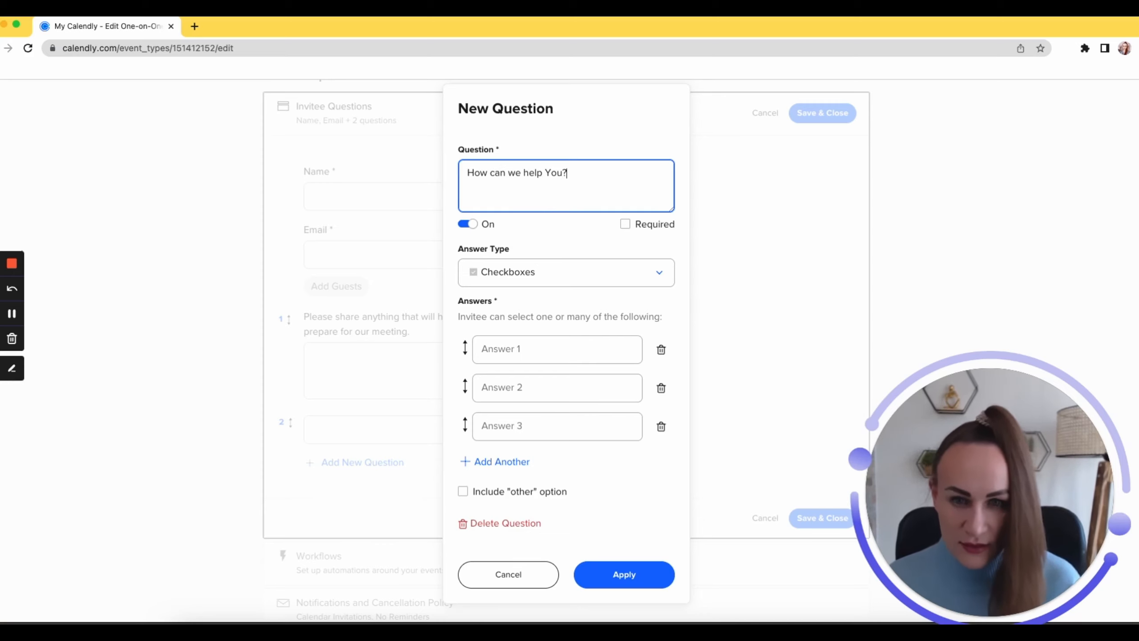
Give the question the answers Marketing, Social Media and Branding plus the "other" option, and apply it.
{"action": "left_click", "coordinate": [523, 343]}
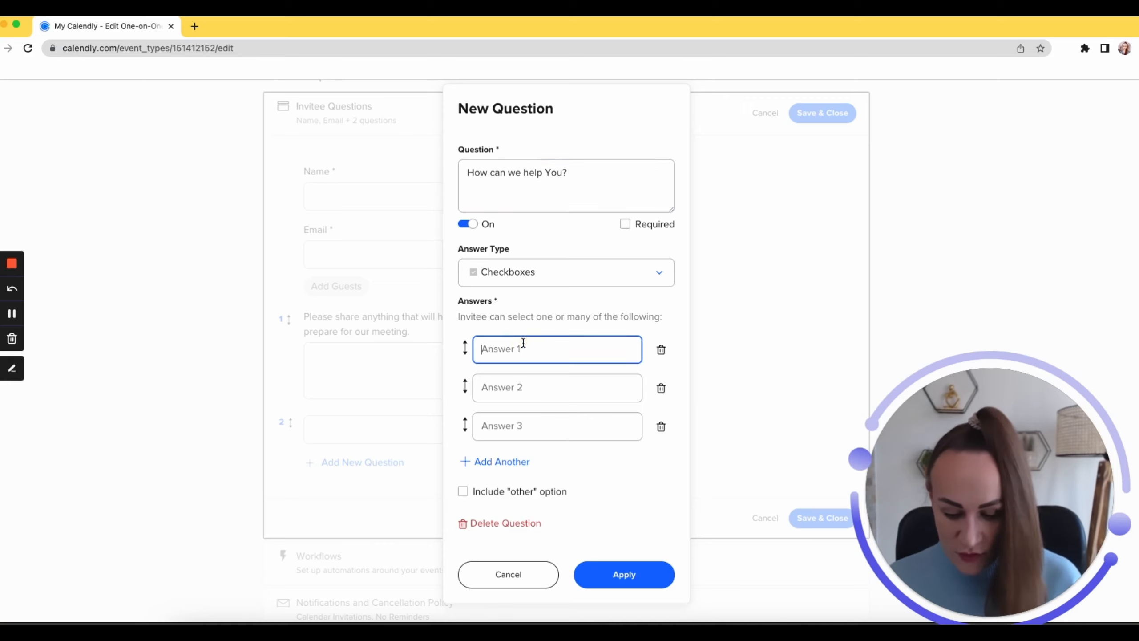
{"action": "type", "text": "Marketing"}
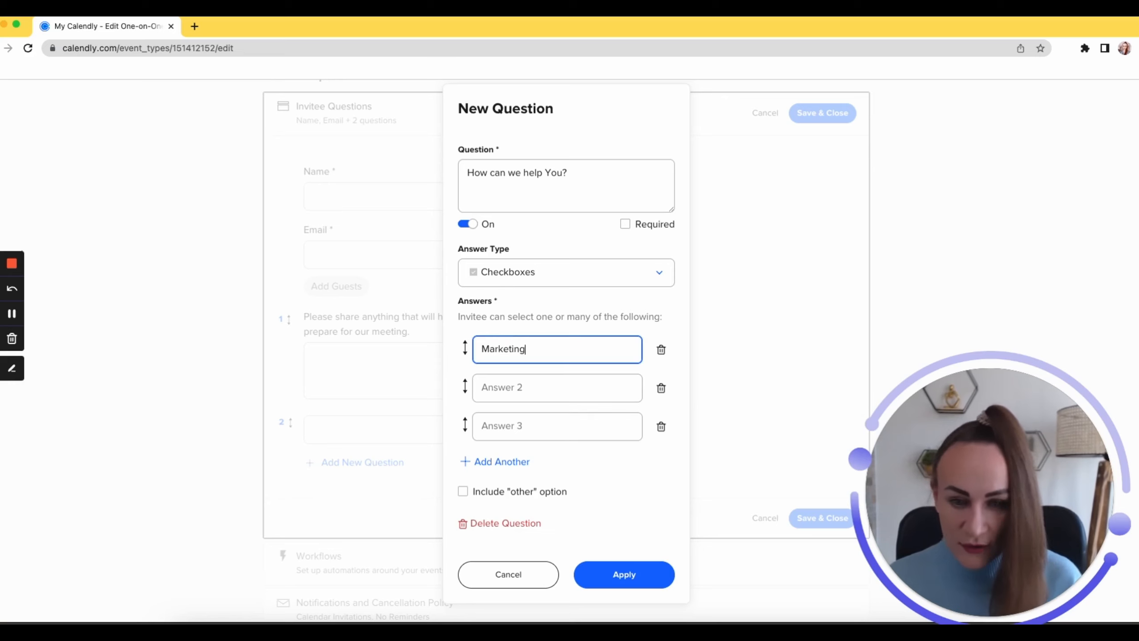
{"action": "left_click", "coordinate": [536, 407]}
{"action": "type", "text": "Socialm"}
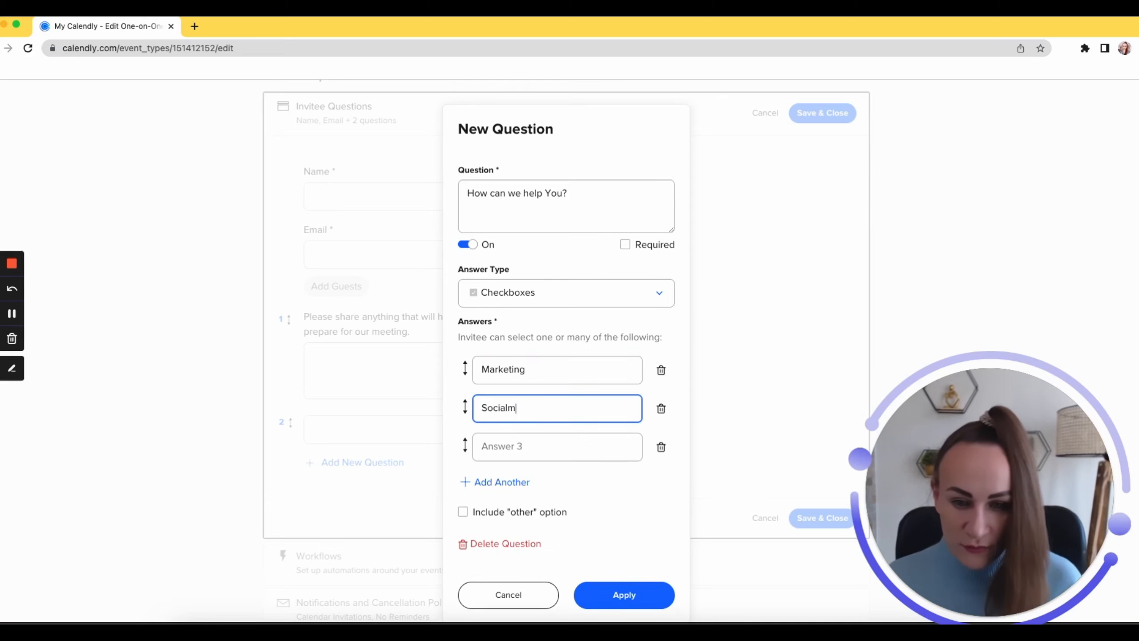
{"action": "key", "text": "BackSpace"}
{"action": "type", "text": "Me"}
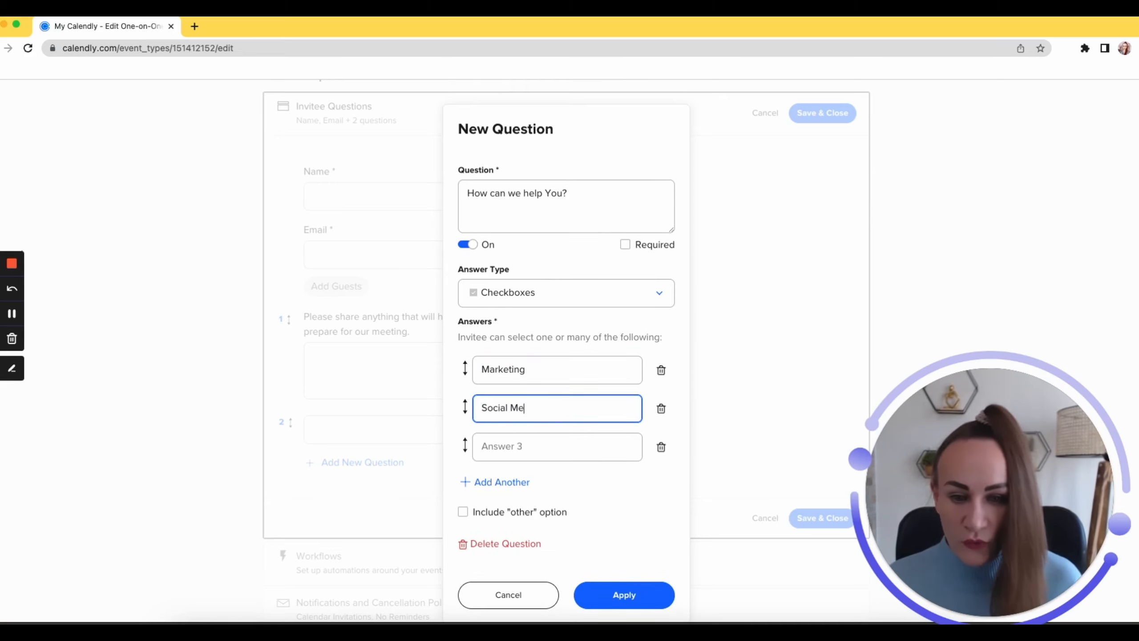
{"action": "type", "text": "dia"}
{"action": "left_click", "coordinate": [565, 450]}
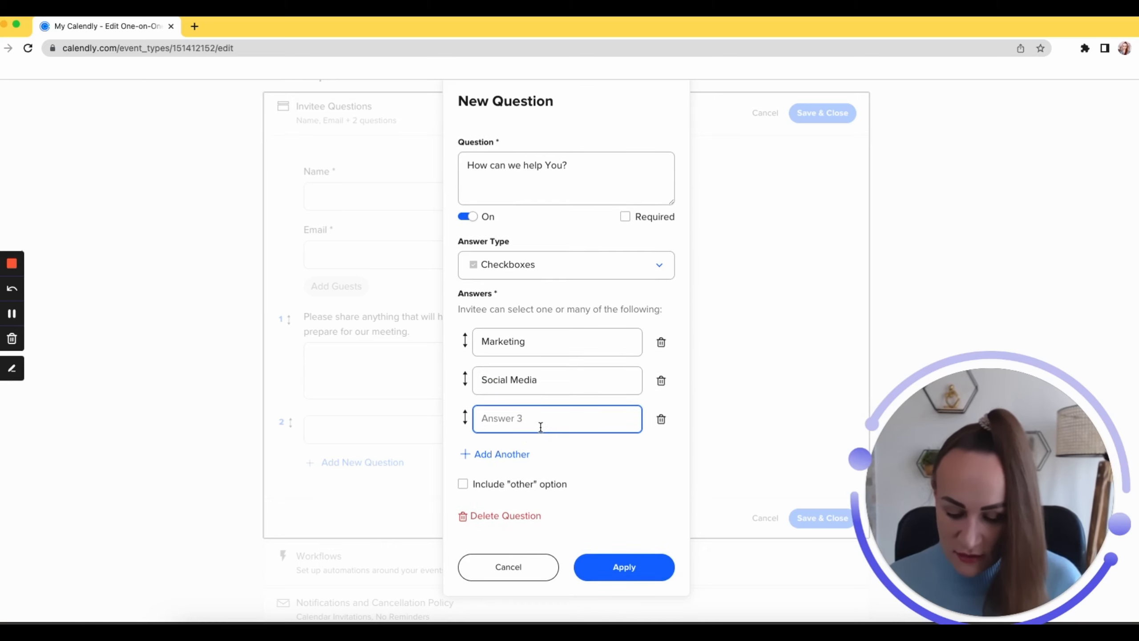
{"action": "type", "text": "Branding"}
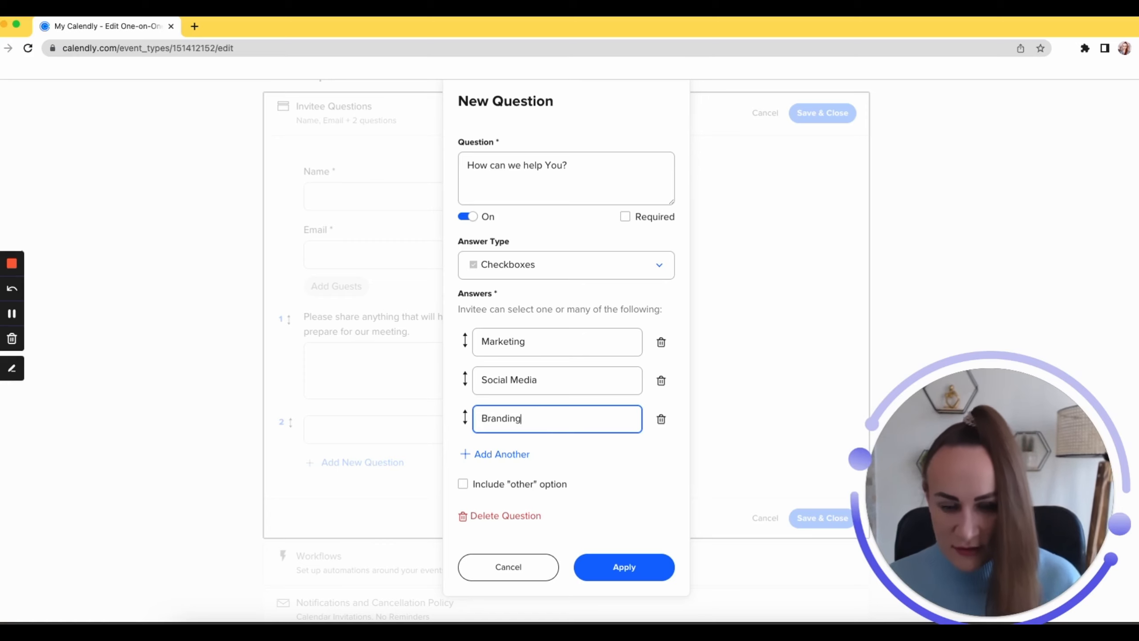
{"action": "left_click", "coordinate": [542, 484]}
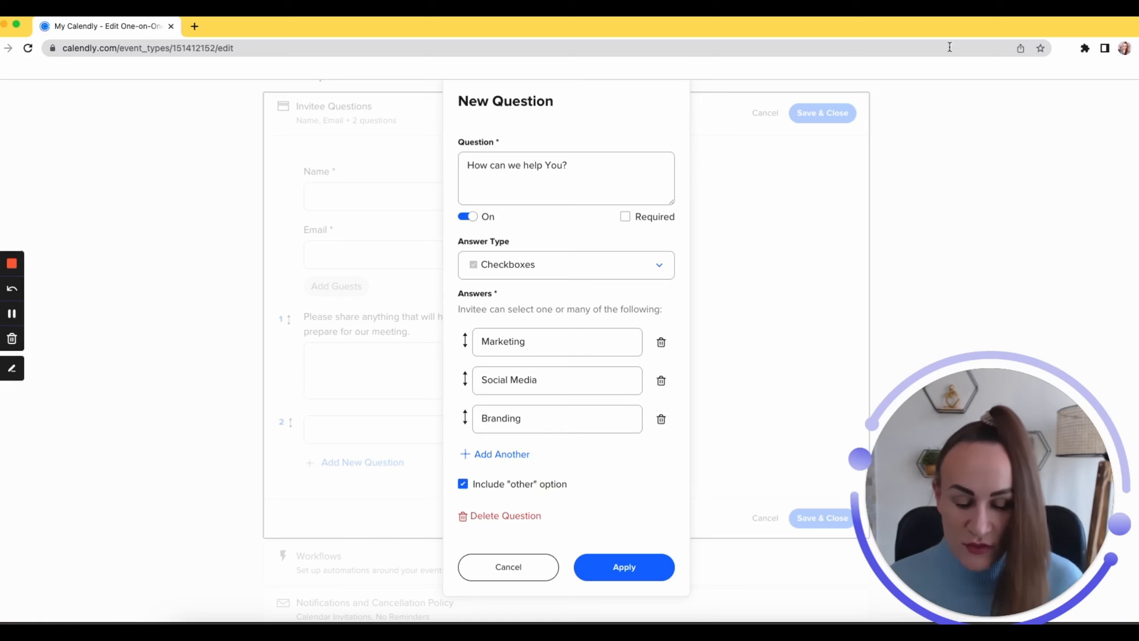
{"action": "left_click", "coordinate": [614, 566]}
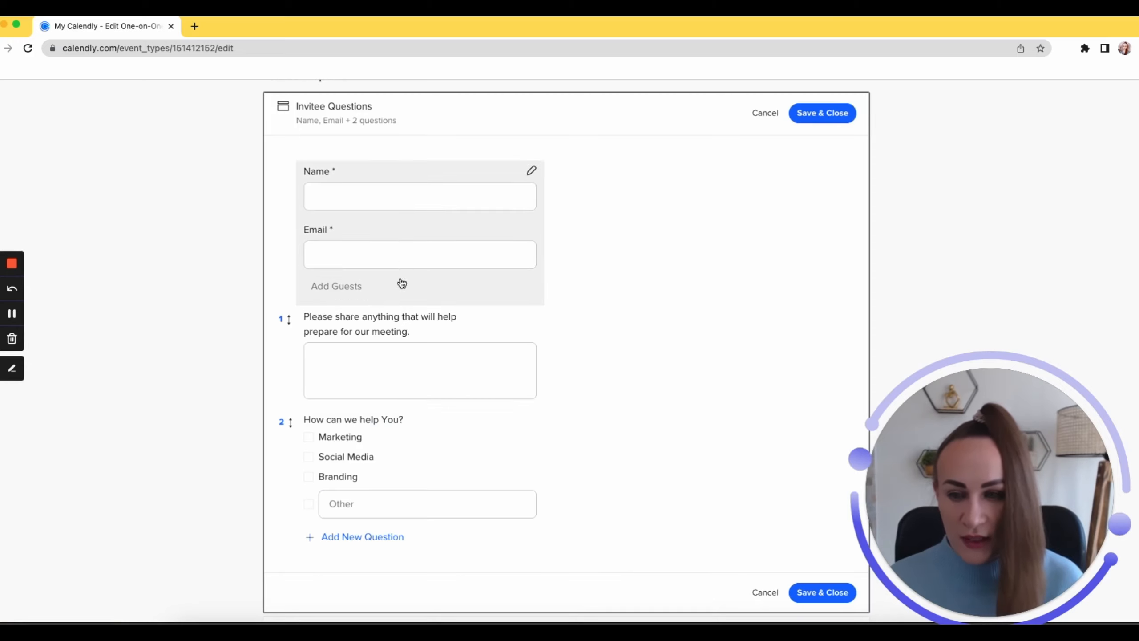
Add a new invitee question "Company name" with the One Line answer type and apply it.
{"action": "scroll", "coordinate": [361, 495], "scroll_direction": "down", "scroll_amount": 1}
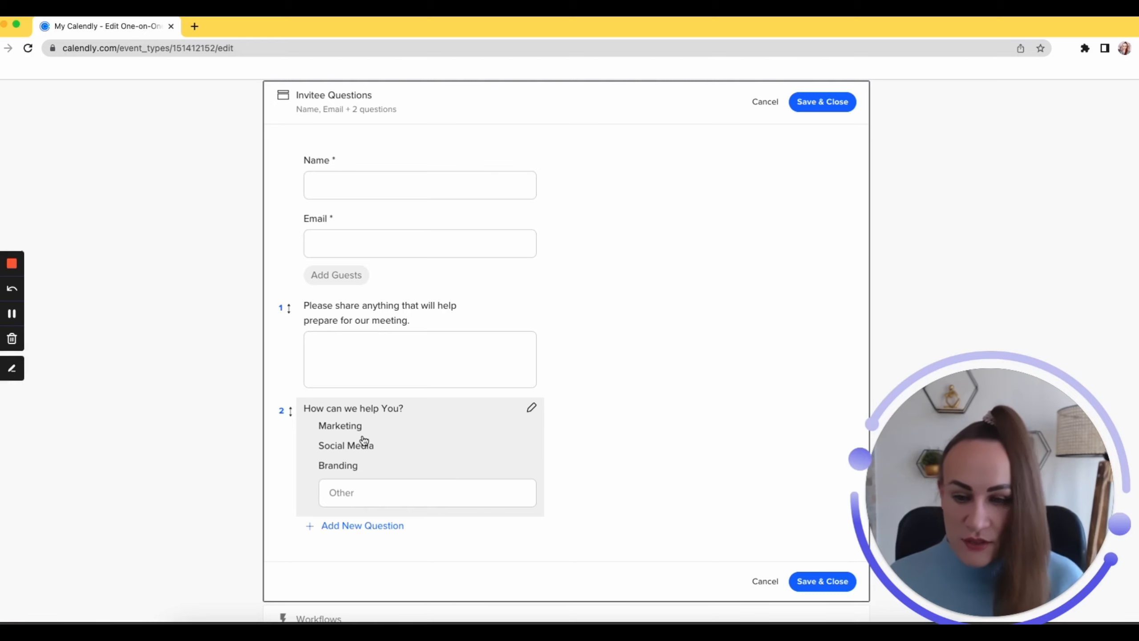
{"action": "scroll", "coordinate": [412, 474], "scroll_direction": "down", "scroll_amount": 1}
{"action": "left_click", "coordinate": [372, 488]}
{"action": "left_click", "coordinate": [544, 334]}
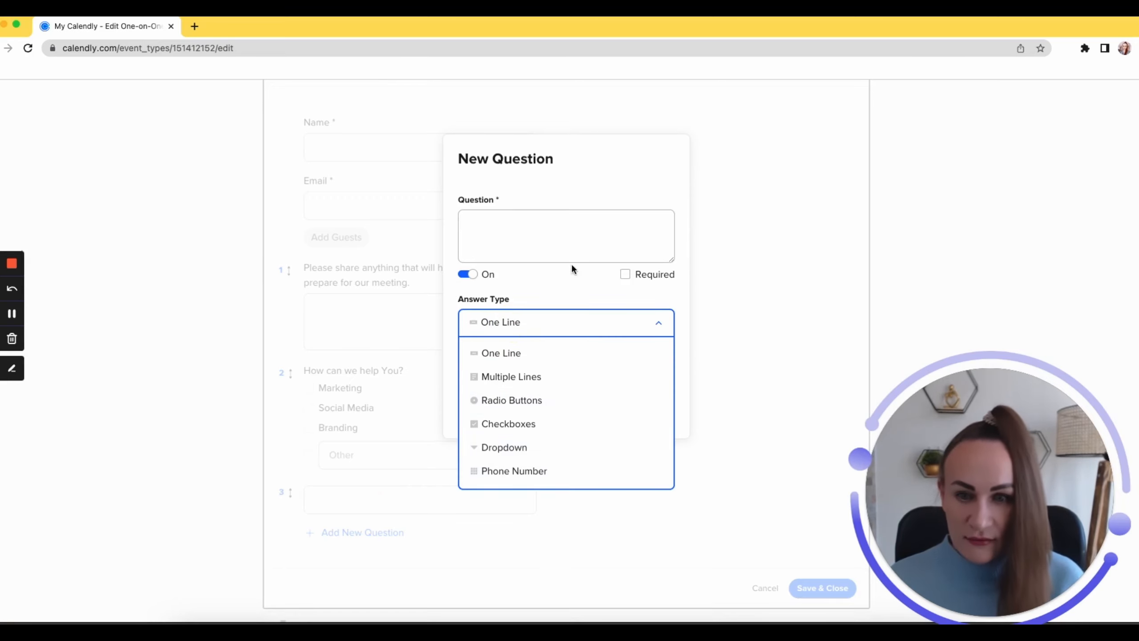
{"action": "left_click", "coordinate": [555, 230]}
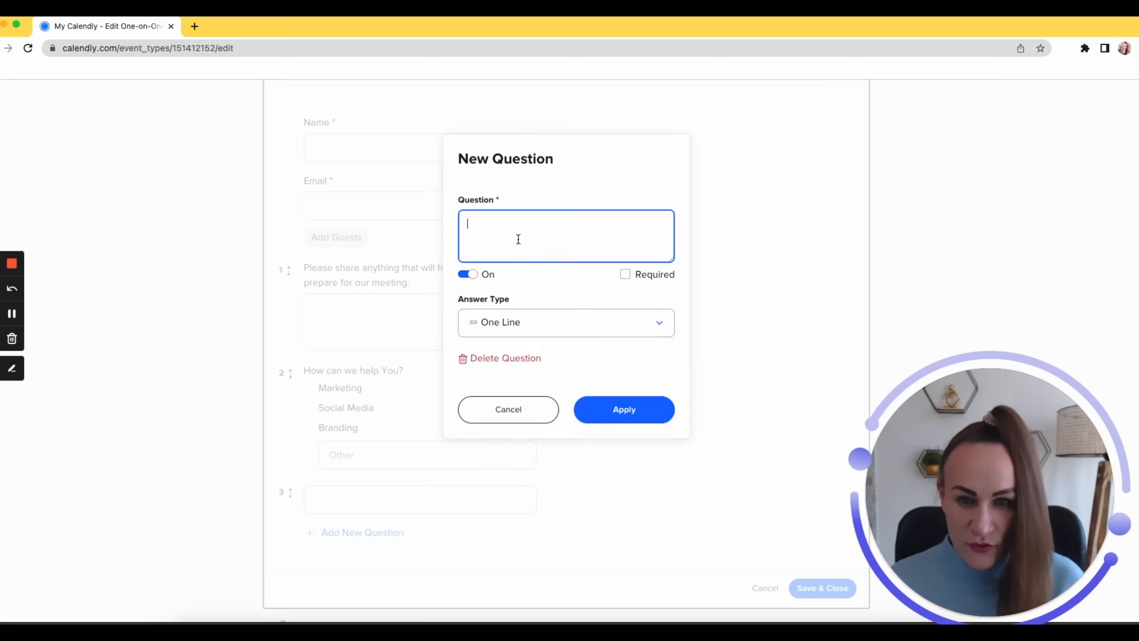
{"action": "type", "text": "Company bame"}
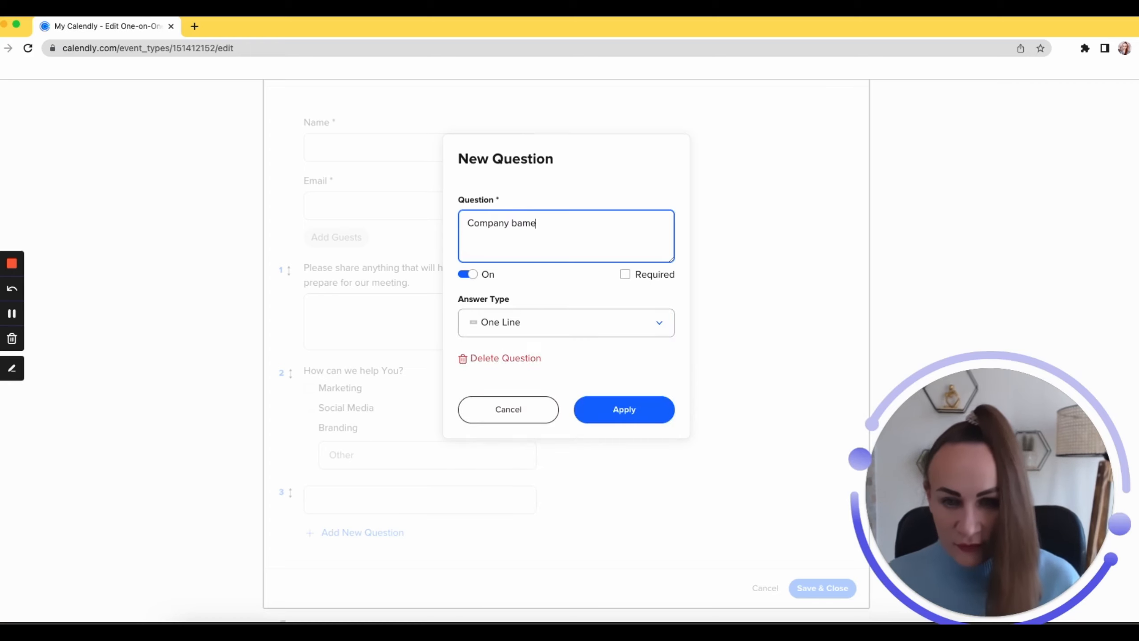
{"action": "key", "text": "BackSpace"}
{"action": "key", "text": "BackSpace"}
{"action": "key", "text": "BackSpace"}
{"action": "key", "text": "BackSpace"}
{"action": "type", "text": "name"}
{"action": "left_click", "coordinate": [623, 410]}
{"action": "left_click", "coordinate": [346, 495]}
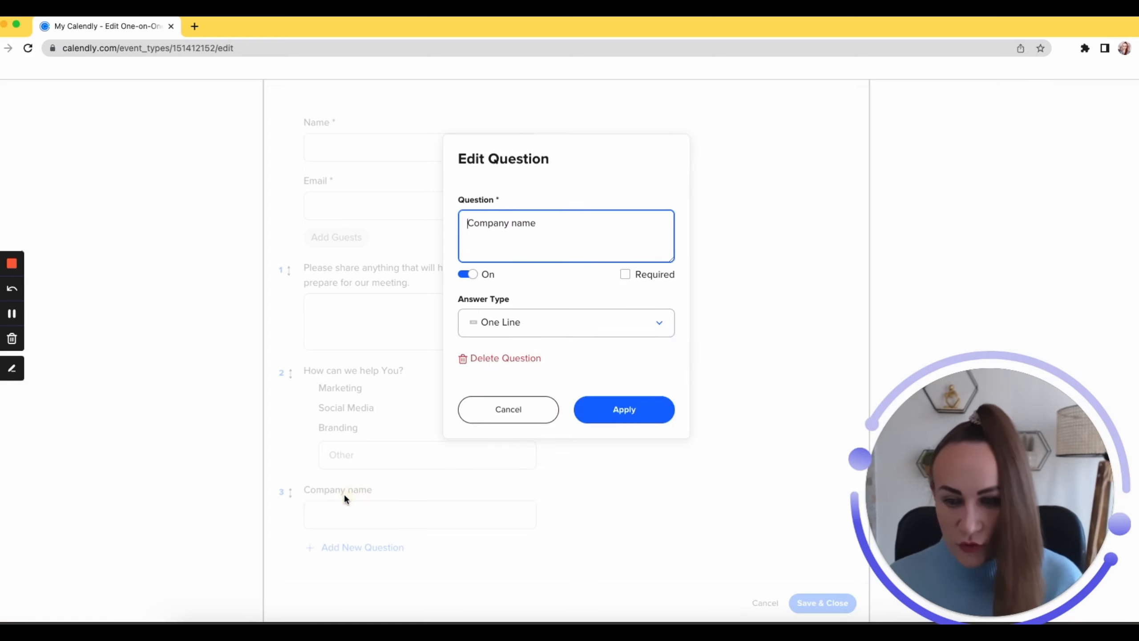
{"action": "left_click", "coordinate": [515, 410]}
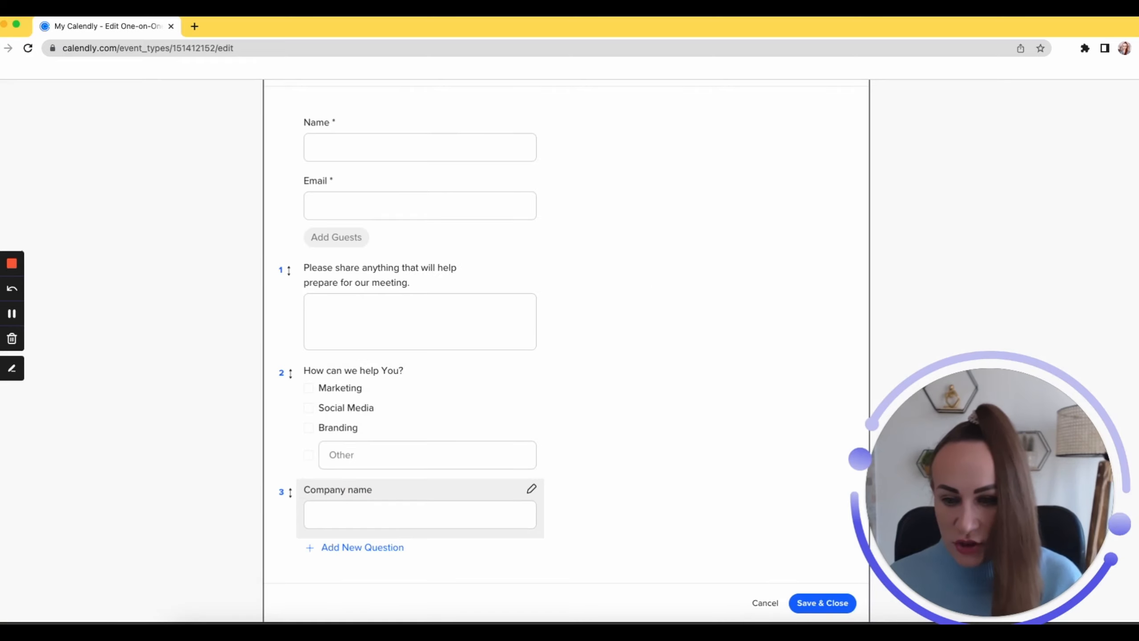
Reorder the invitee questions to "Company name", "How can we help You?" and the question asking invitees to share anything that helps prepare for the meeting.
{"action": "left_click_drag", "start_coordinate": [289, 492], "coordinate": [298, 287]}
{"action": "left_click_drag", "start_coordinate": [289, 431], "coordinate": [289, 329]}
{"action": "mouse_move", "coordinate": [287, 269]}
{"action": "left_mouse_down"}
{"action": "mouse_move", "coordinate": [280, 333]}
{"action": "mouse_move", "coordinate": [288, 262]}
{"action": "left_mouse_up"}
Review the complete invitee question form, and save and close the section.
{"action": "scroll", "coordinate": [372, 402], "scroll_direction": "up", "scroll_amount": 2}
{"action": "scroll", "coordinate": [366, 474], "scroll_direction": "down", "scroll_amount": 4}
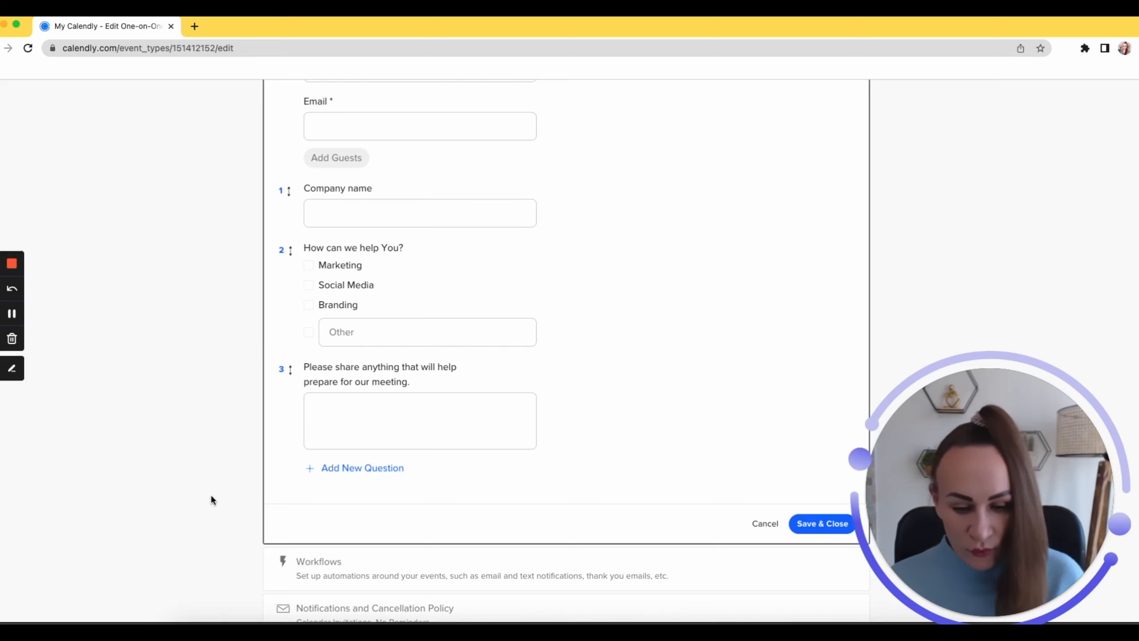
{"action": "scroll", "coordinate": [328, 475], "scroll_direction": "up", "scroll_amount": 3}
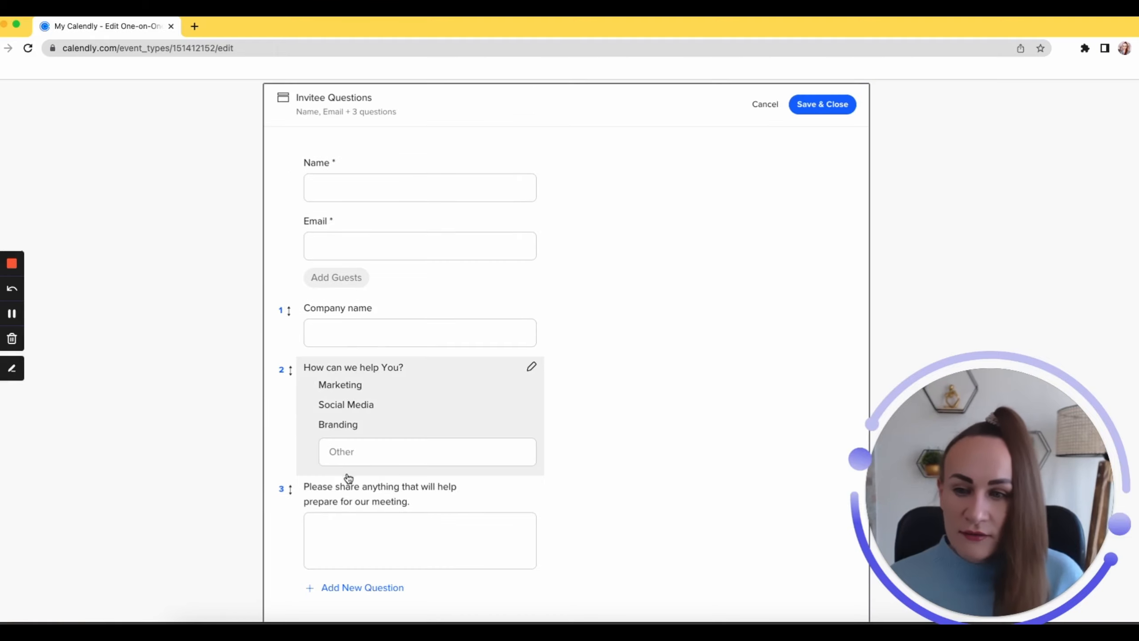
{"action": "scroll", "coordinate": [327, 507], "scroll_direction": "down", "scroll_amount": 3}
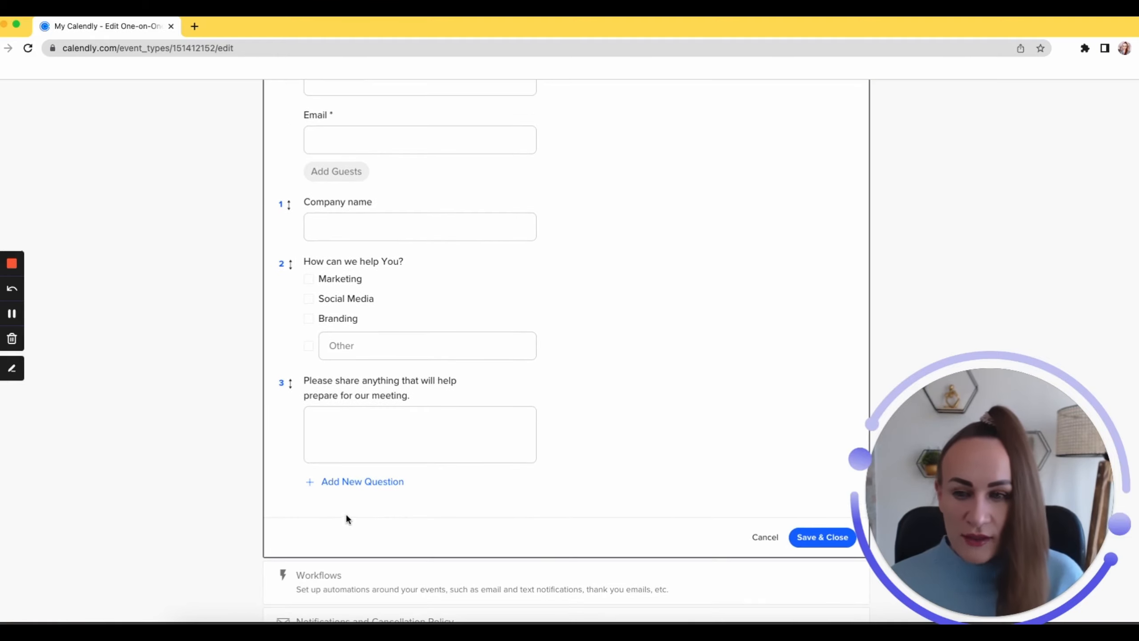
{"action": "scroll", "coordinate": [367, 484], "scroll_direction": "up", "scroll_amount": 3}
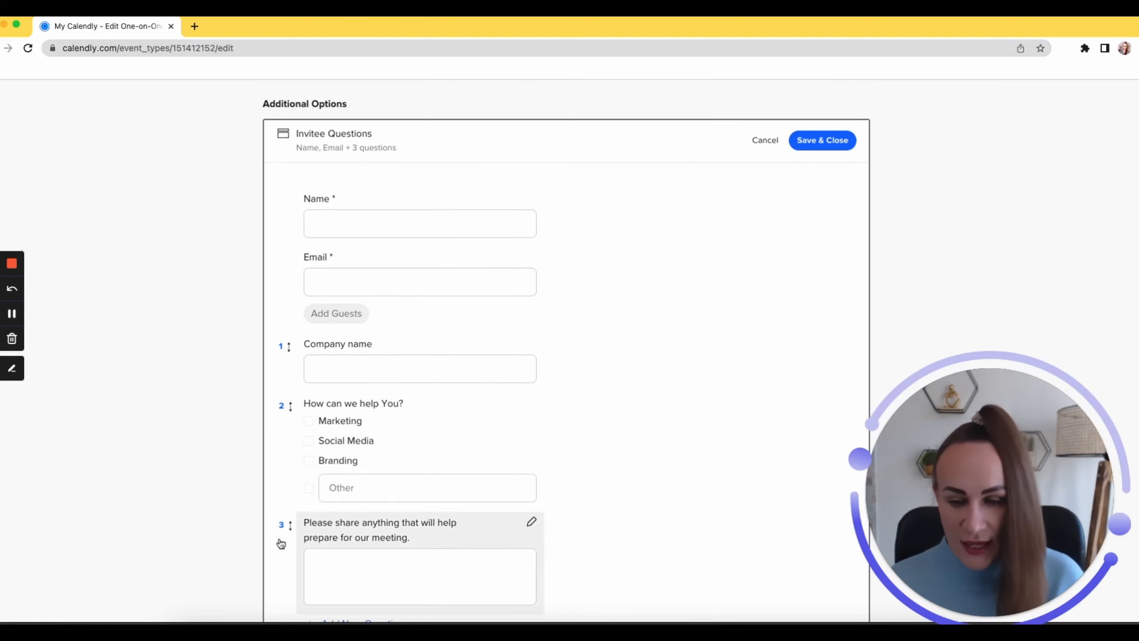
{"action": "scroll", "coordinate": [684, 415], "scroll_direction": "up", "scroll_amount": 4}
{"action": "scroll", "coordinate": [638, 412], "scroll_direction": "down", "scroll_amount": 5}
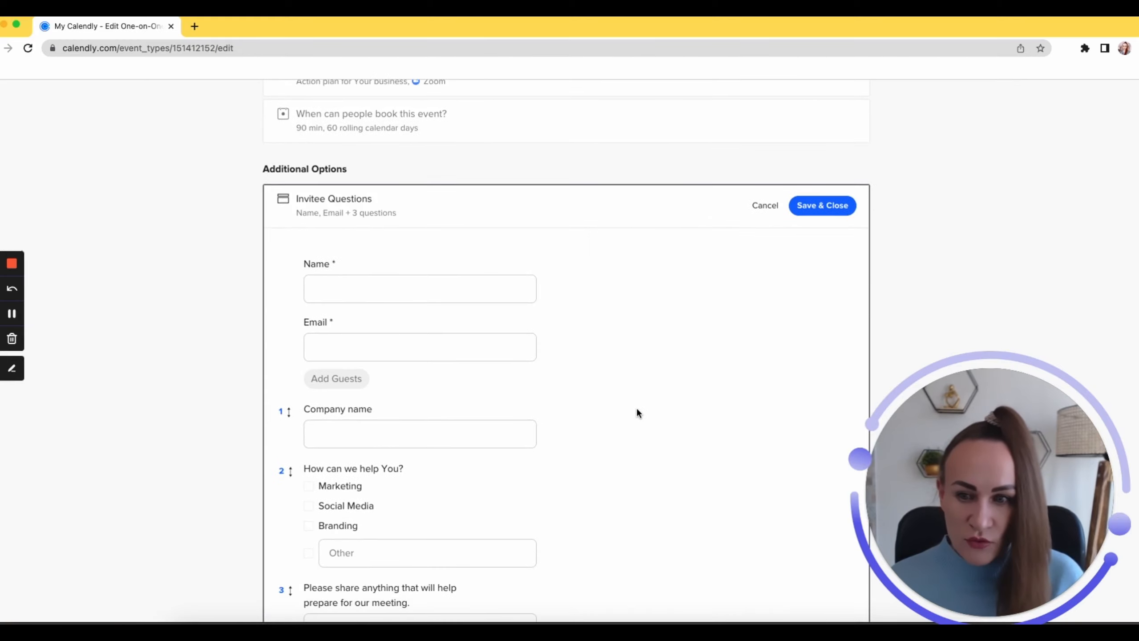
{"action": "scroll", "coordinate": [638, 413], "scroll_direction": "down", "scroll_amount": 5}
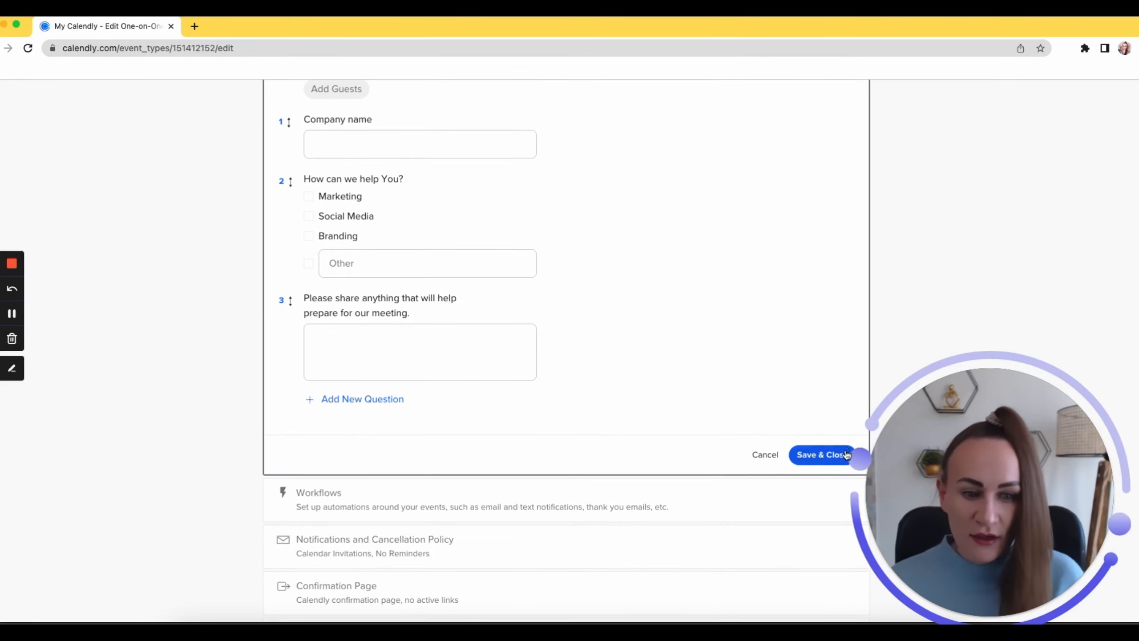
{"action": "left_click", "coordinate": [801, 463]}
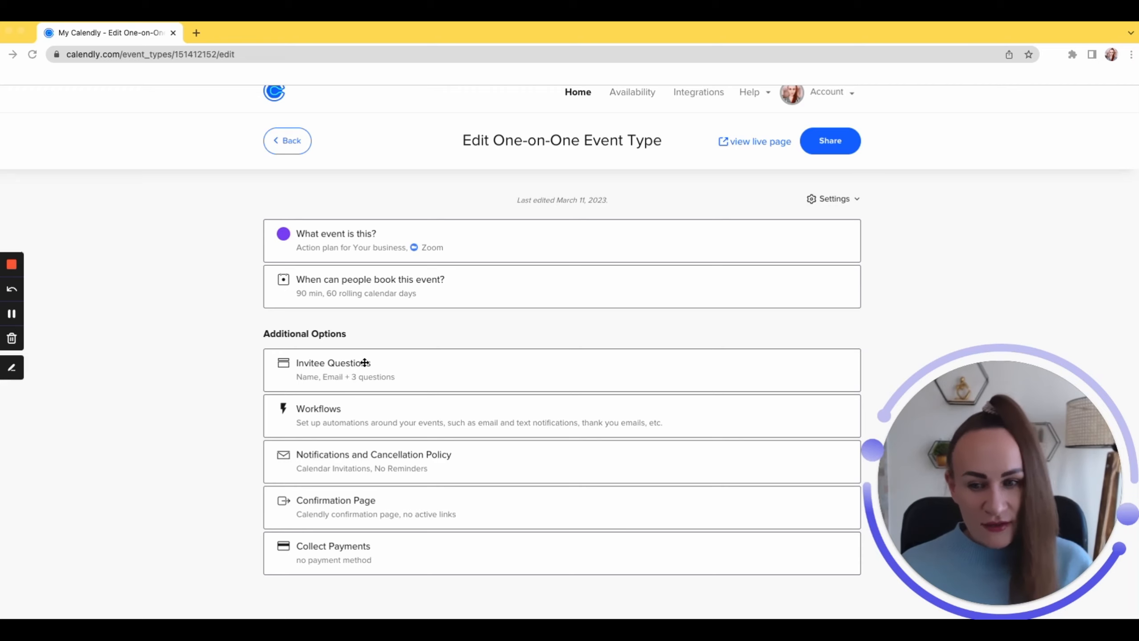
Open the calendar invitation for personalization in the notification settings and examine the variables available for its body.
{"action": "left_click", "coordinate": [354, 466]}
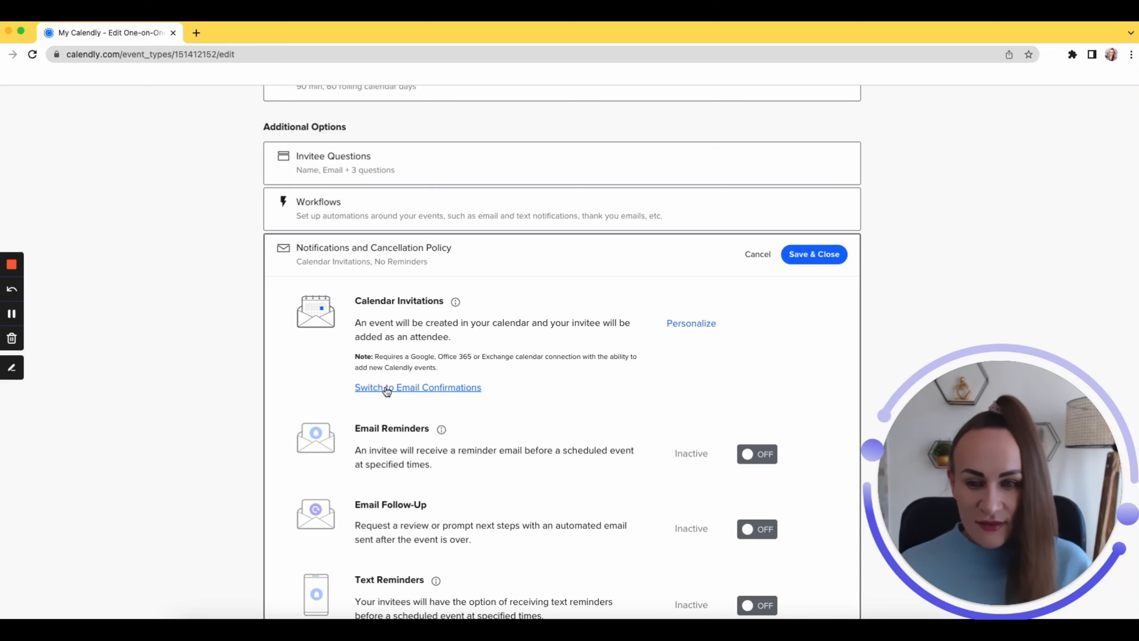
{"action": "scroll", "coordinate": [430, 395], "scroll_direction": "down", "scroll_amount": 2}
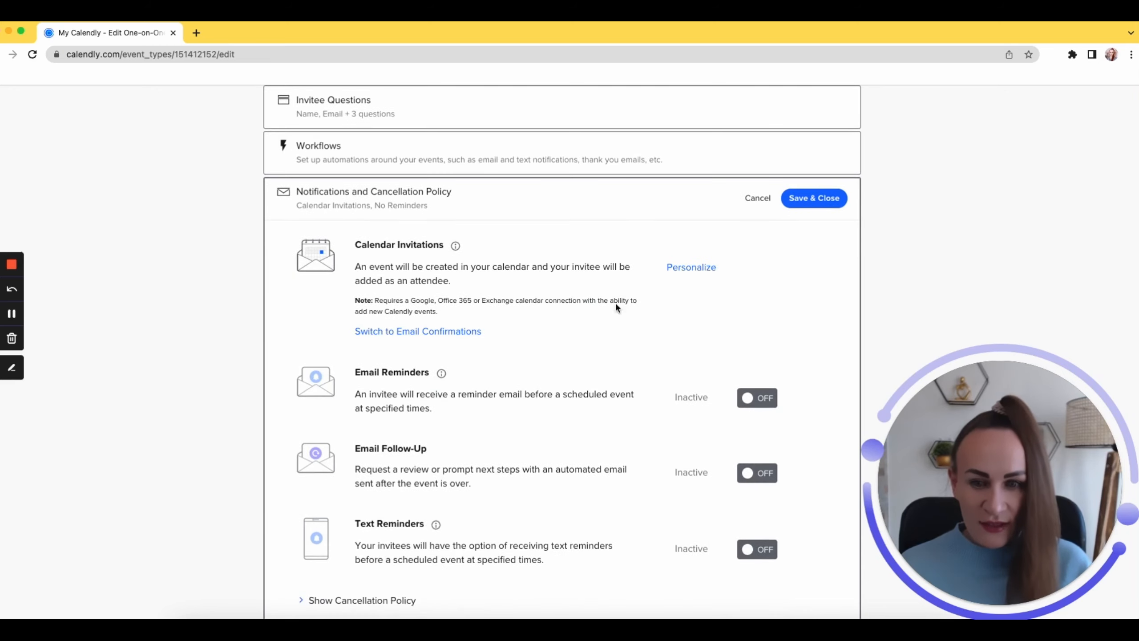
{"action": "left_click", "coordinate": [688, 270]}
{"action": "scroll", "coordinate": [462, 447], "scroll_direction": "down", "scroll_amount": 3}
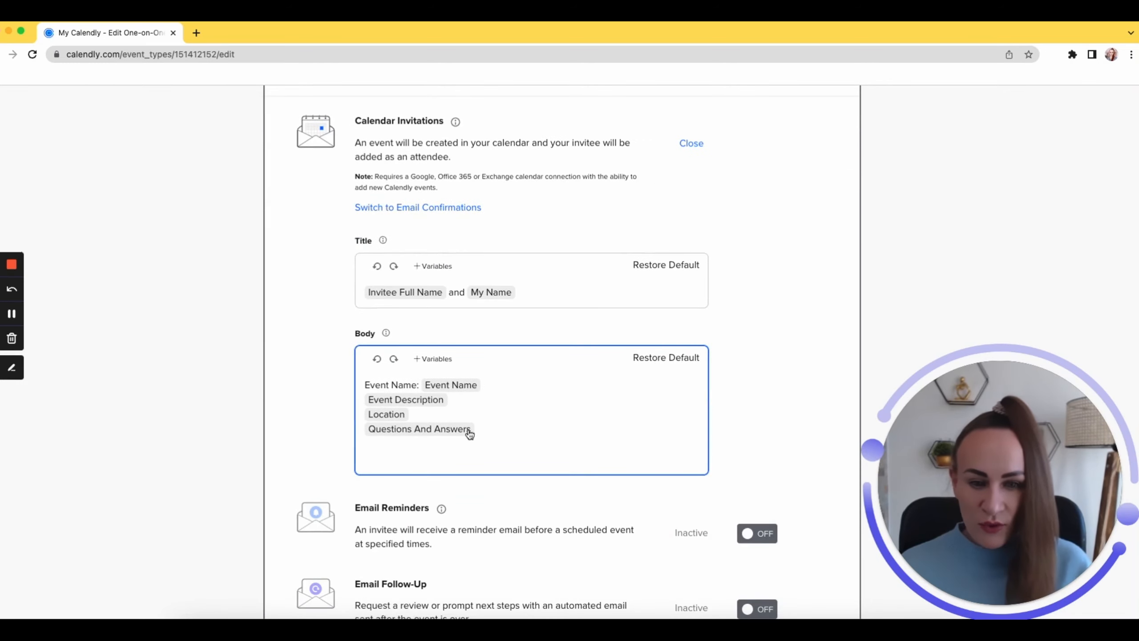
{"action": "scroll", "coordinate": [471, 381], "scroll_direction": "down", "scroll_amount": 1}
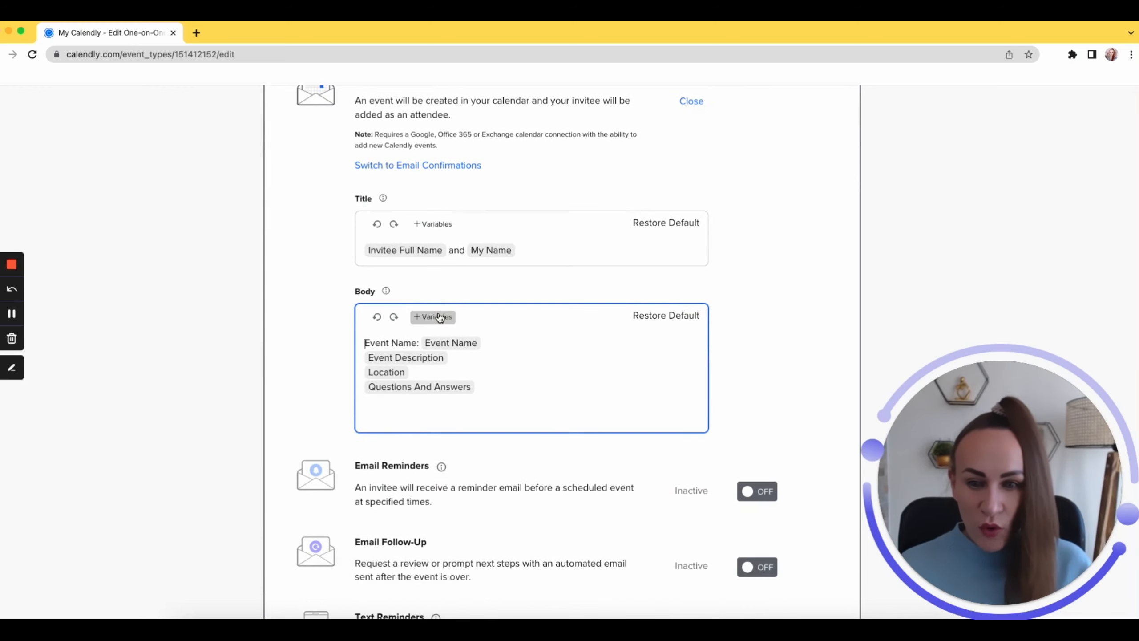
{"action": "left_click", "coordinate": [432, 317]}
{"action": "scroll", "coordinate": [491, 416], "scroll_direction": "down", "scroll_amount": 8}
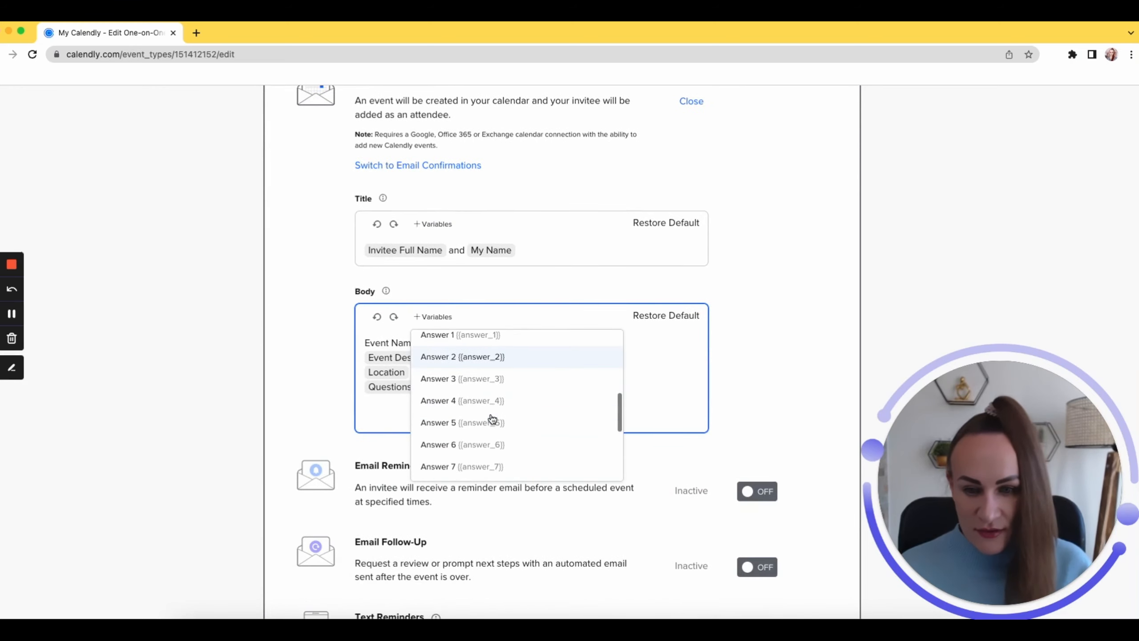
{"action": "left_click", "coordinate": [374, 418]}
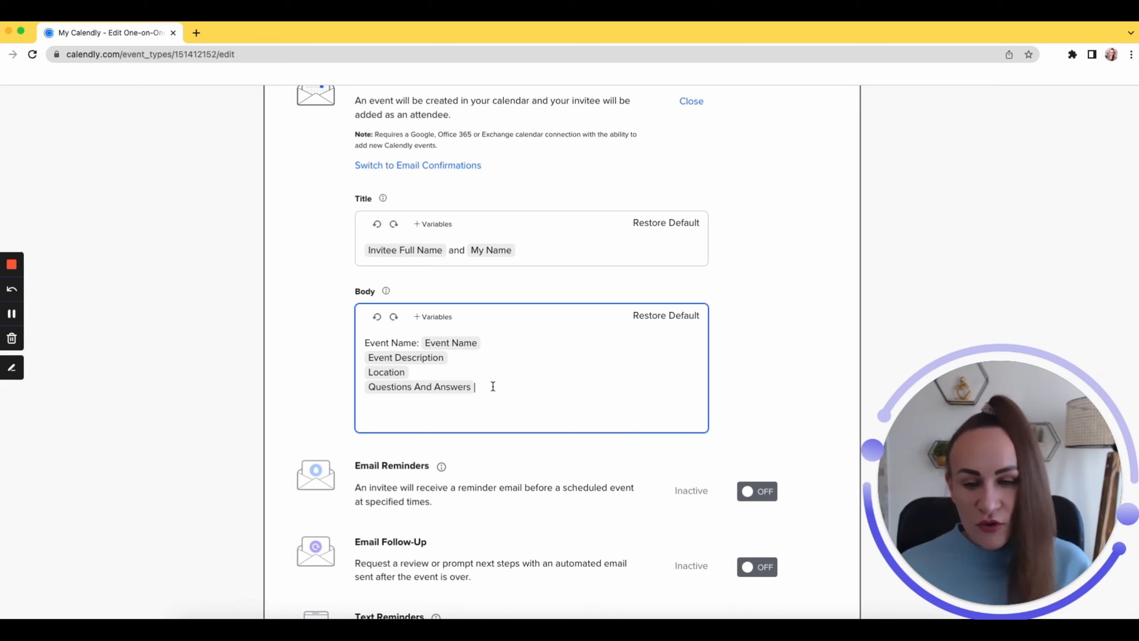
Remove the Questions And Answers variable from the calendar invitation body, check the available variables and close the invitation editor.
{"action": "left_click_drag", "start_coordinate": [492, 384], "coordinate": [389, 388]}
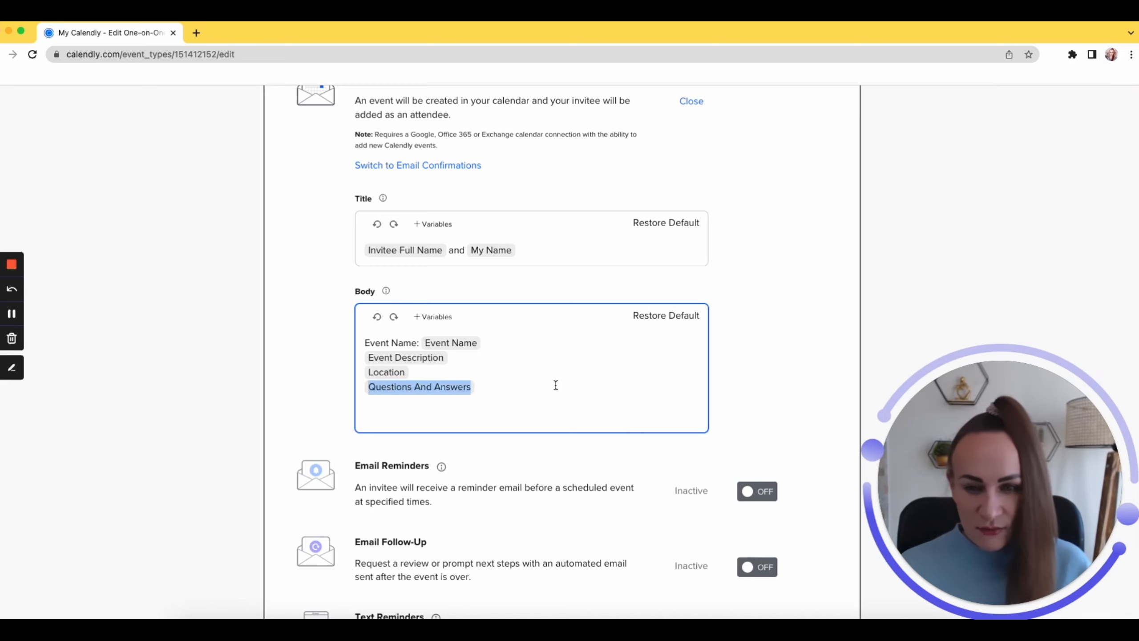
{"action": "key", "text": "BackSpace"}
{"action": "left_click", "coordinate": [442, 316]}
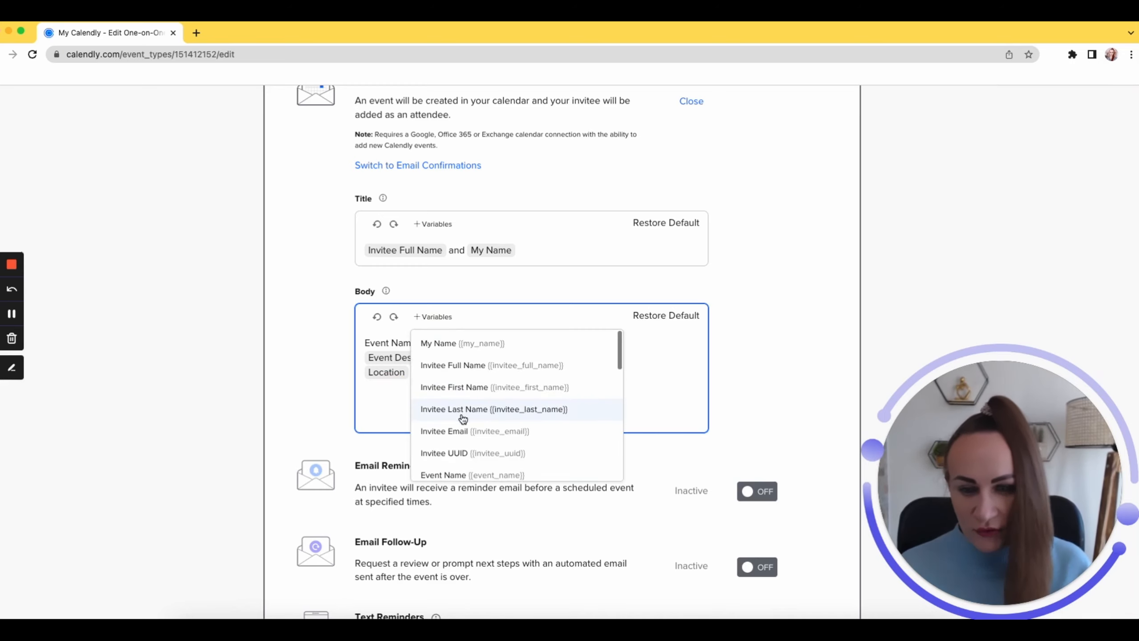
{"action": "scroll", "coordinate": [466, 406], "scroll_direction": "down", "scroll_amount": 4}
{"action": "scroll", "coordinate": [469, 409], "scroll_direction": "down", "scroll_amount": 7}
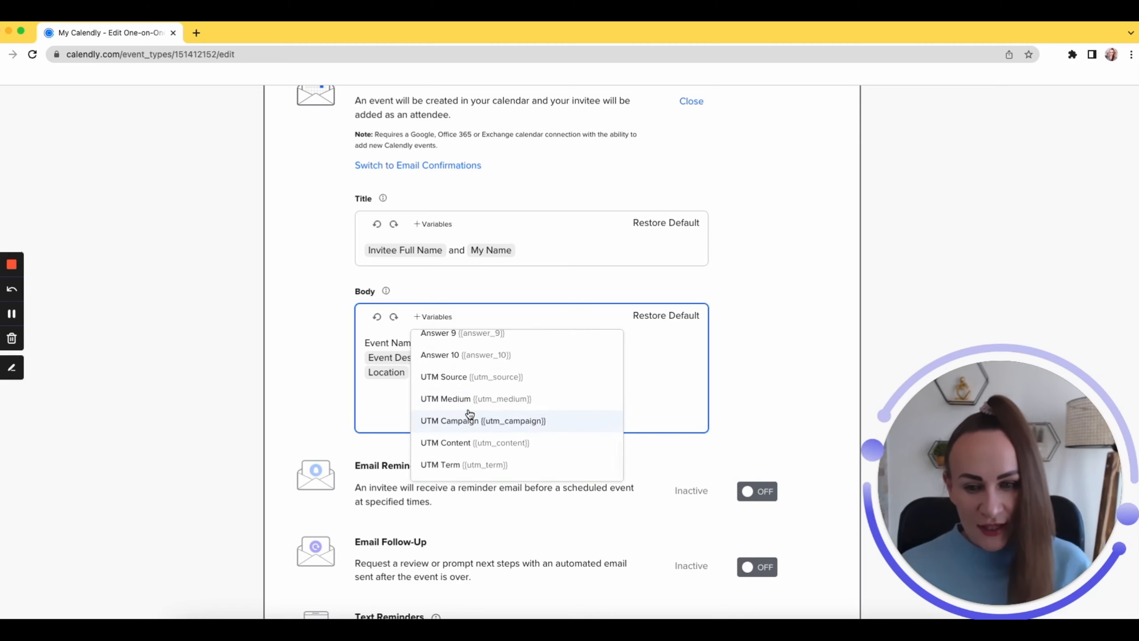
{"action": "left_click", "coordinate": [377, 410]}
{"action": "scroll", "coordinate": [488, 397], "scroll_direction": "up", "scroll_amount": 3}
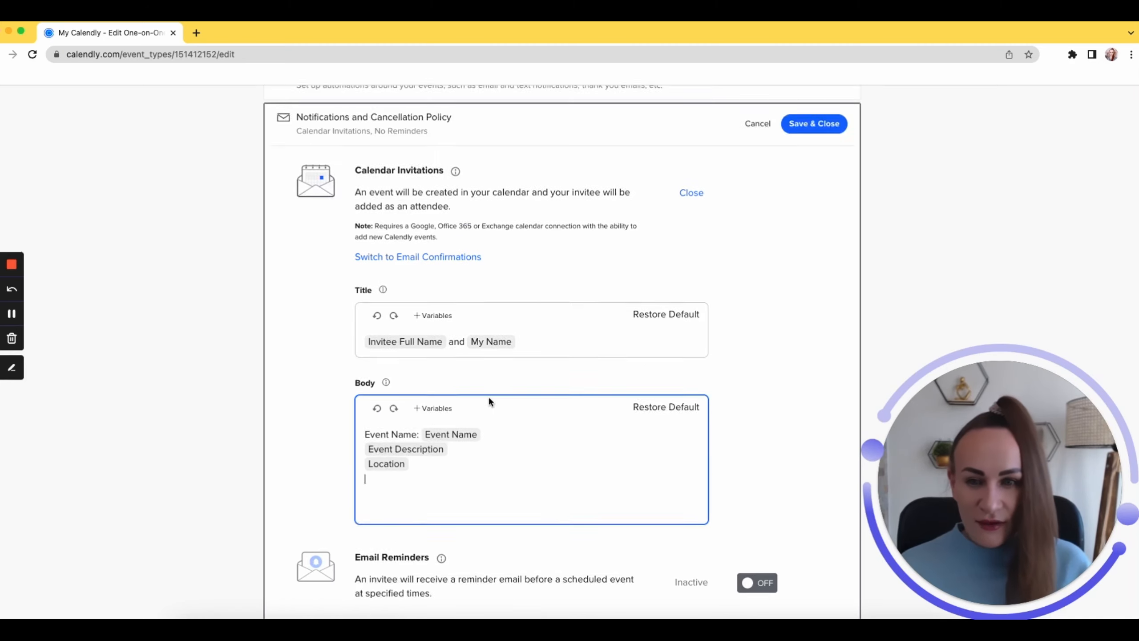
{"action": "left_click", "coordinate": [684, 229]}
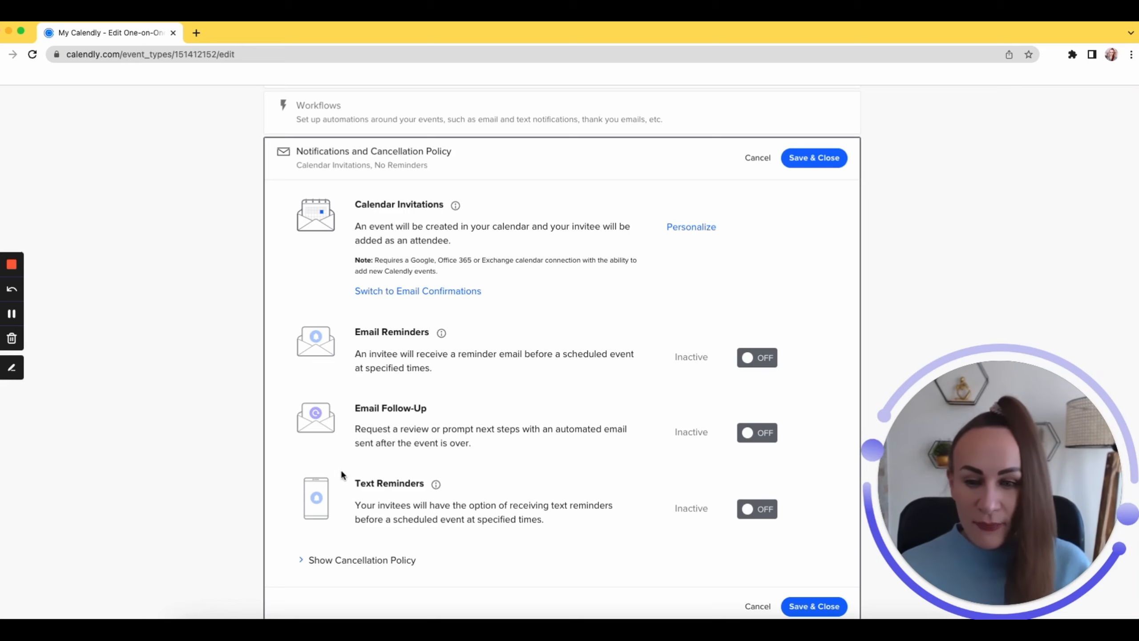
Turn on the email follow-up, review its subject, body and timing, and close its editor.
{"action": "left_click", "coordinate": [757, 433]}
{"action": "scroll", "coordinate": [563, 455], "scroll_direction": "down", "scroll_amount": 2}
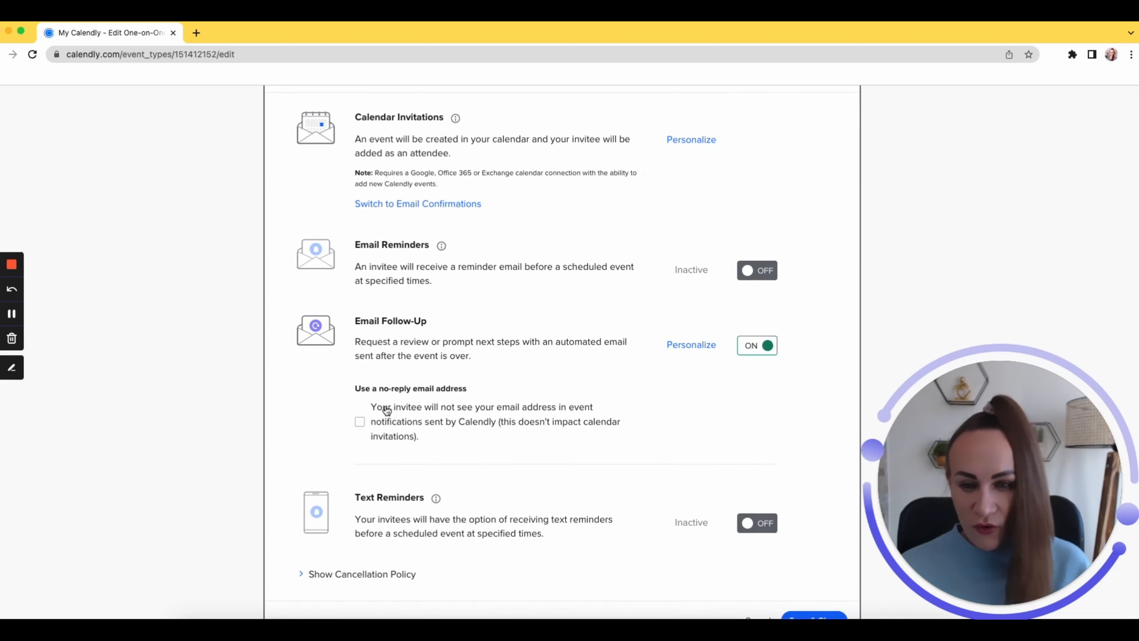
{"action": "left_click", "coordinate": [682, 345]}
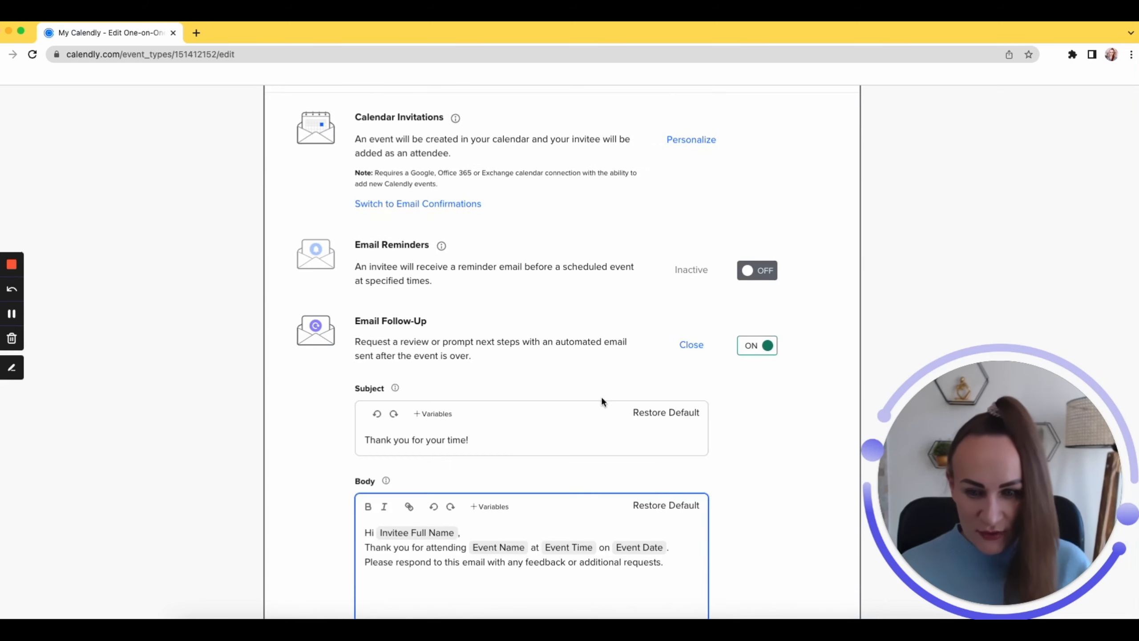
{"action": "scroll", "coordinate": [600, 395], "scroll_direction": "down", "scroll_amount": 2}
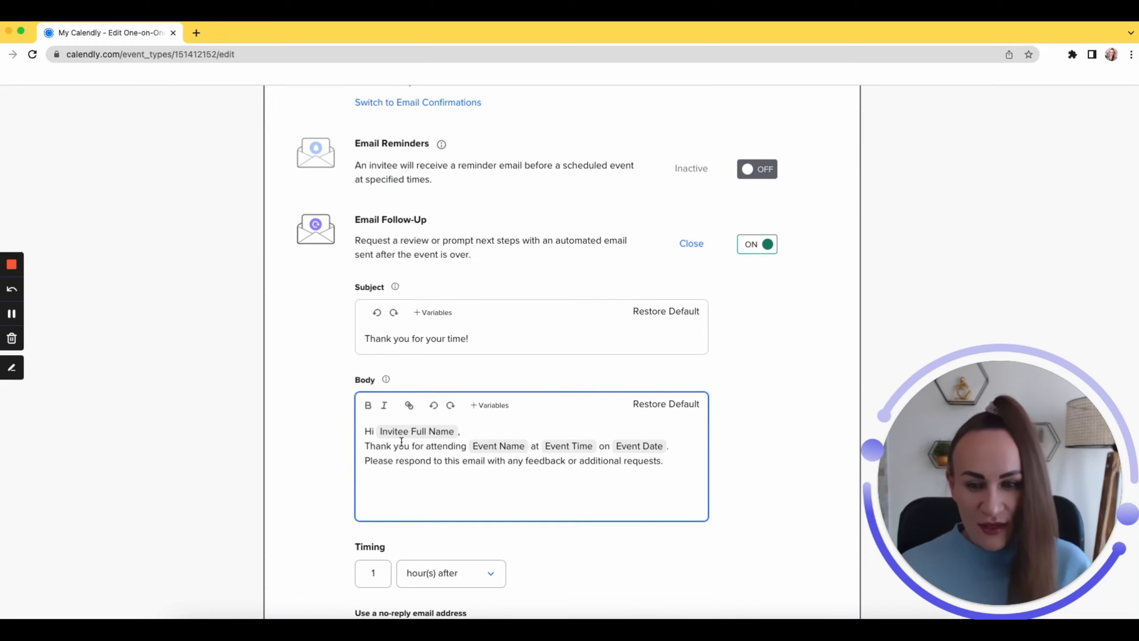
{"action": "left_click", "coordinate": [577, 486]}
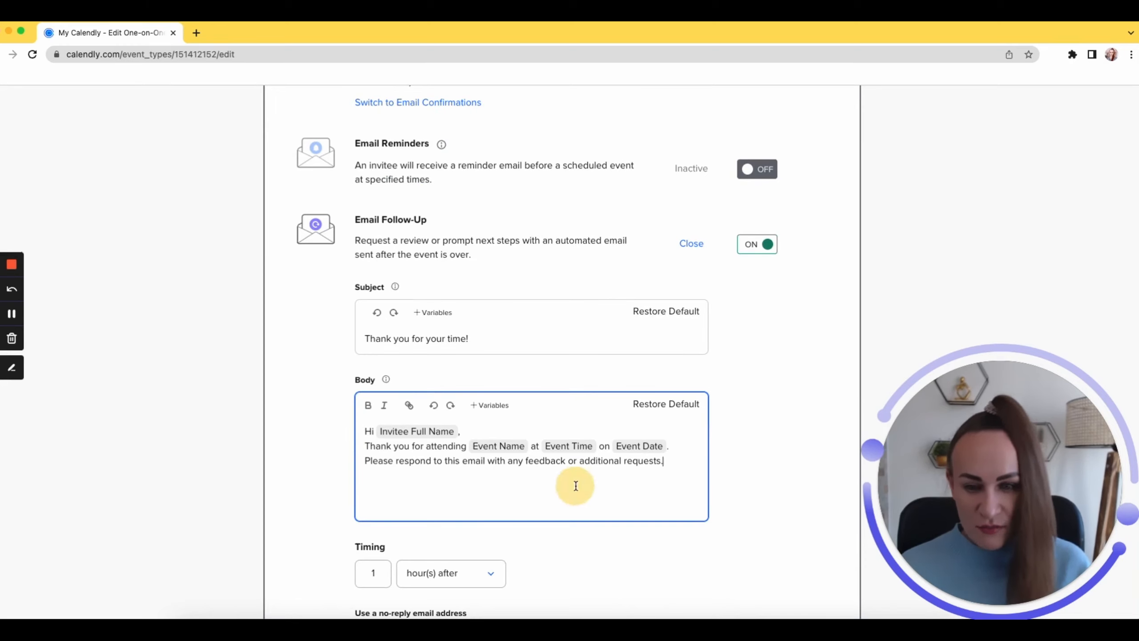
{"action": "scroll", "coordinate": [734, 420], "scroll_direction": "up", "scroll_amount": 1}
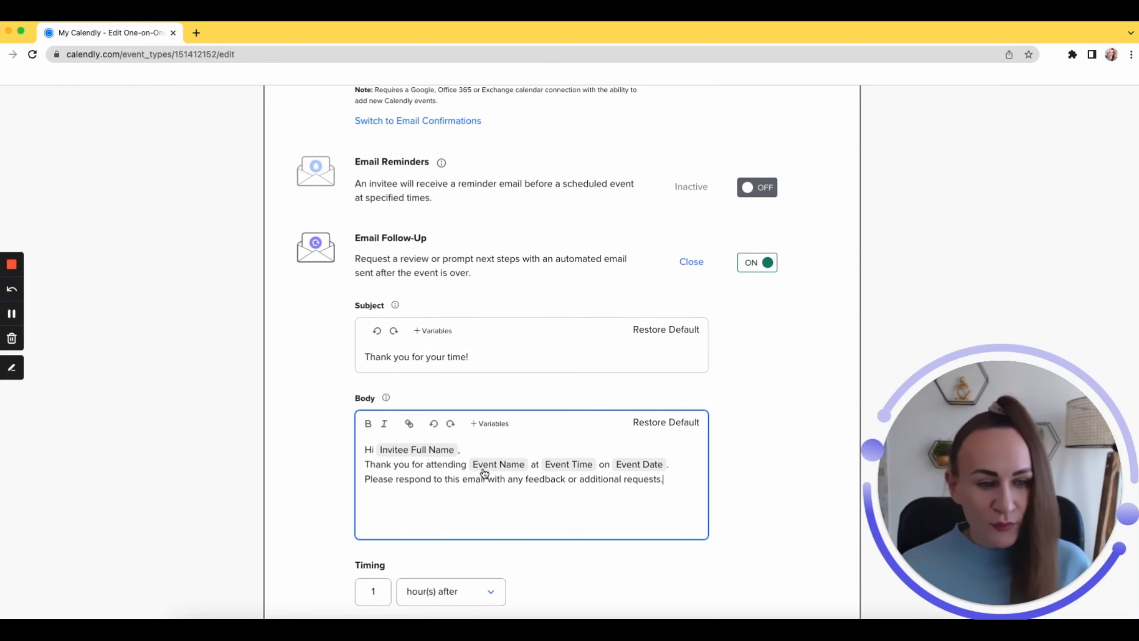
{"action": "left_click", "coordinate": [691, 263]}
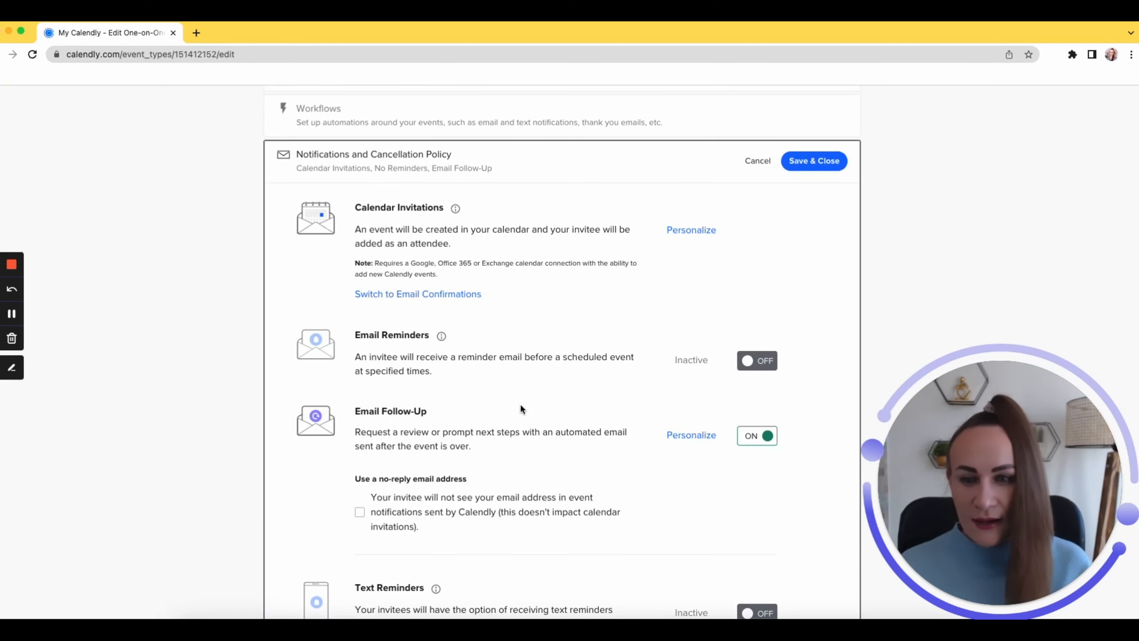
Turn on text reminders and open their message and timing settings for review.
{"action": "scroll", "coordinate": [520, 403], "scroll_direction": "down", "scroll_amount": 3}
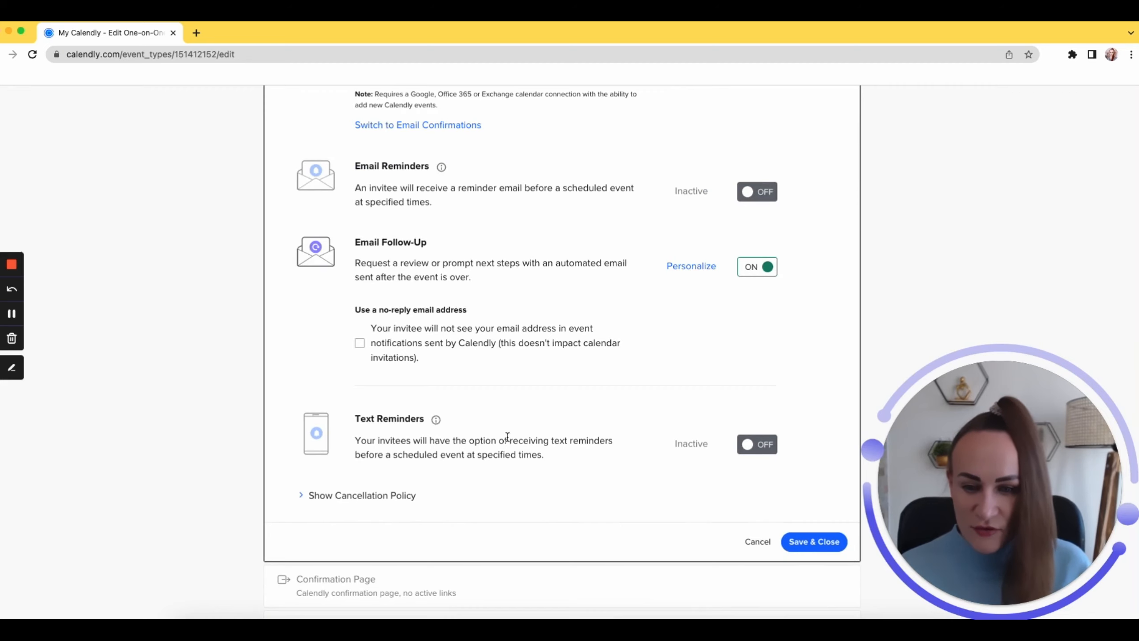
{"action": "left_click_drag", "start_coordinate": [479, 443], "coordinate": [704, 452]}
{"action": "left_click", "coordinate": [757, 444]}
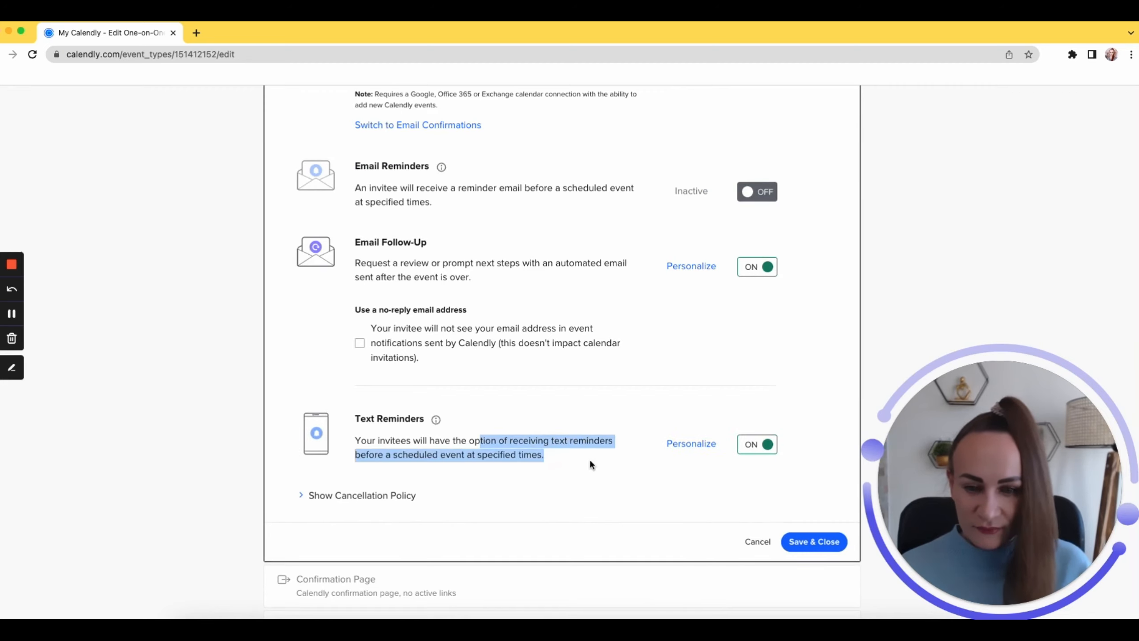
{"action": "left_click", "coordinate": [601, 456]}
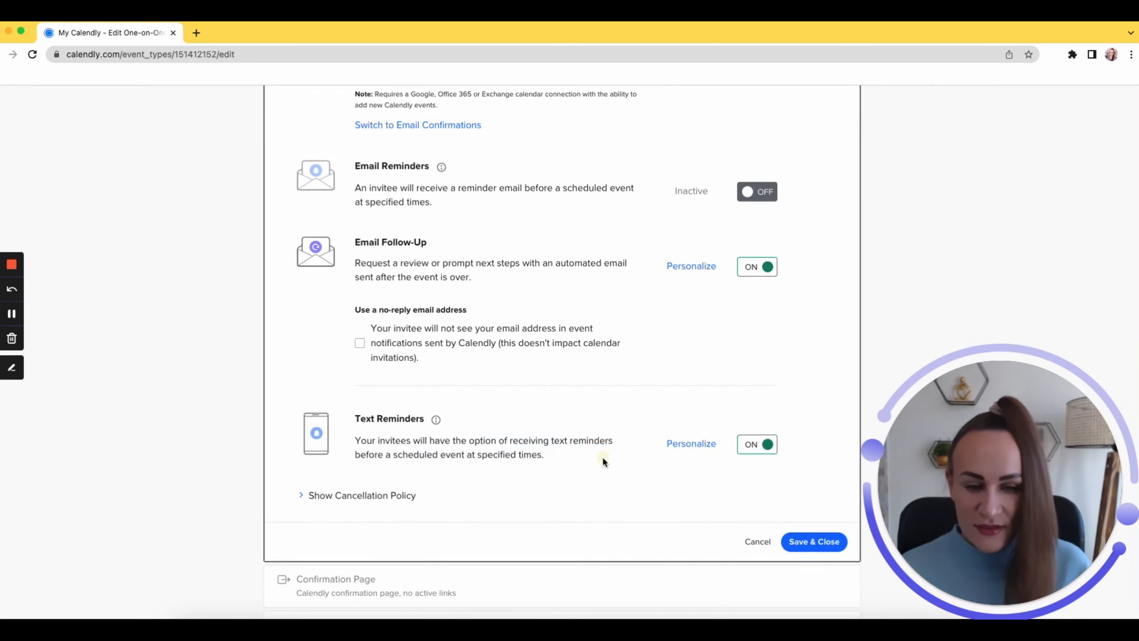
{"action": "left_click", "coordinate": [698, 444]}
{"action": "scroll", "coordinate": [498, 484], "scroll_direction": "down", "scroll_amount": 3}
{"action": "scroll", "coordinate": [498, 484], "scroll_direction": "down", "scroll_amount": 3}
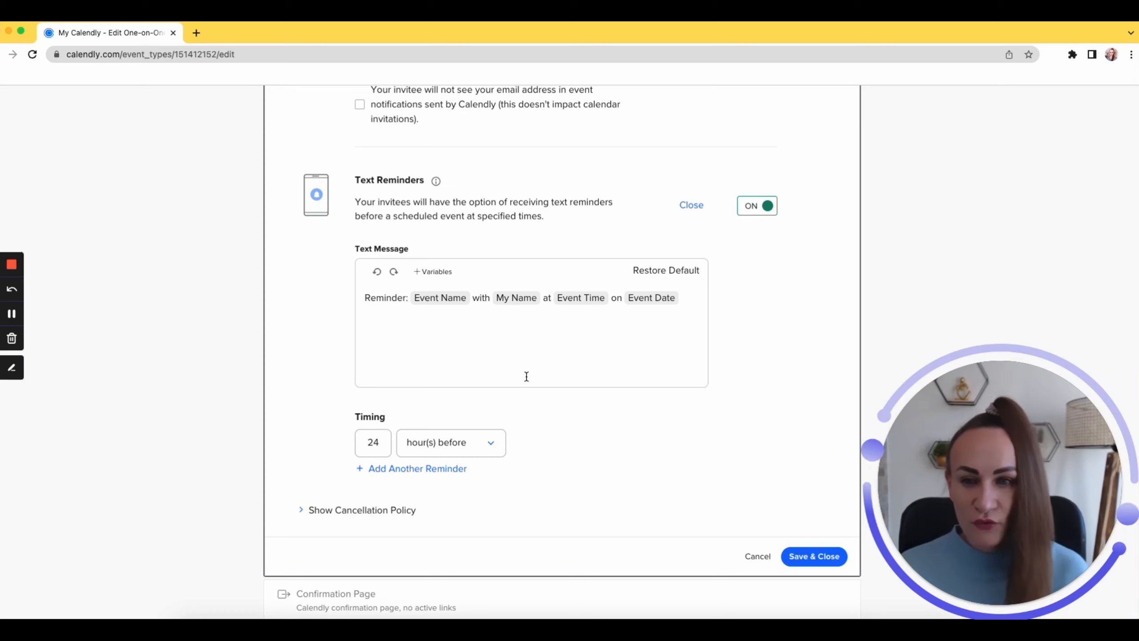
Expand the cancellation policy section of the notification settings and place the cursor in the empty policy text box.
{"action": "scroll", "coordinate": [524, 392], "scroll_direction": "down", "scroll_amount": 2}
{"action": "left_click", "coordinate": [314, 447]}
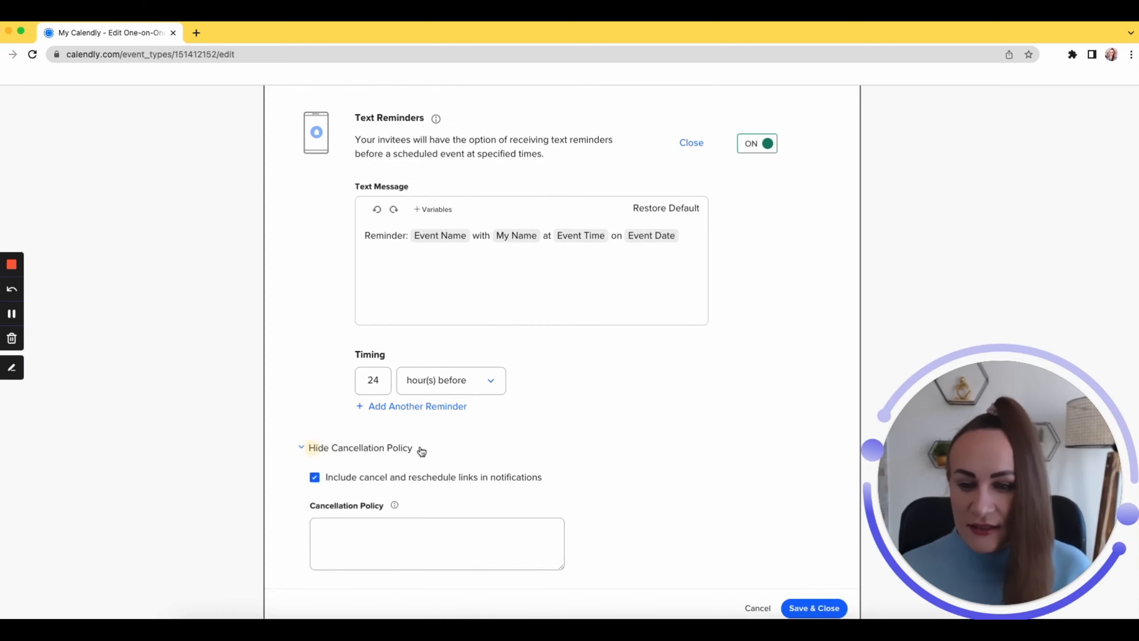
{"action": "scroll", "coordinate": [431, 448], "scroll_direction": "down", "scroll_amount": 3}
{"action": "left_click", "coordinate": [433, 404]}
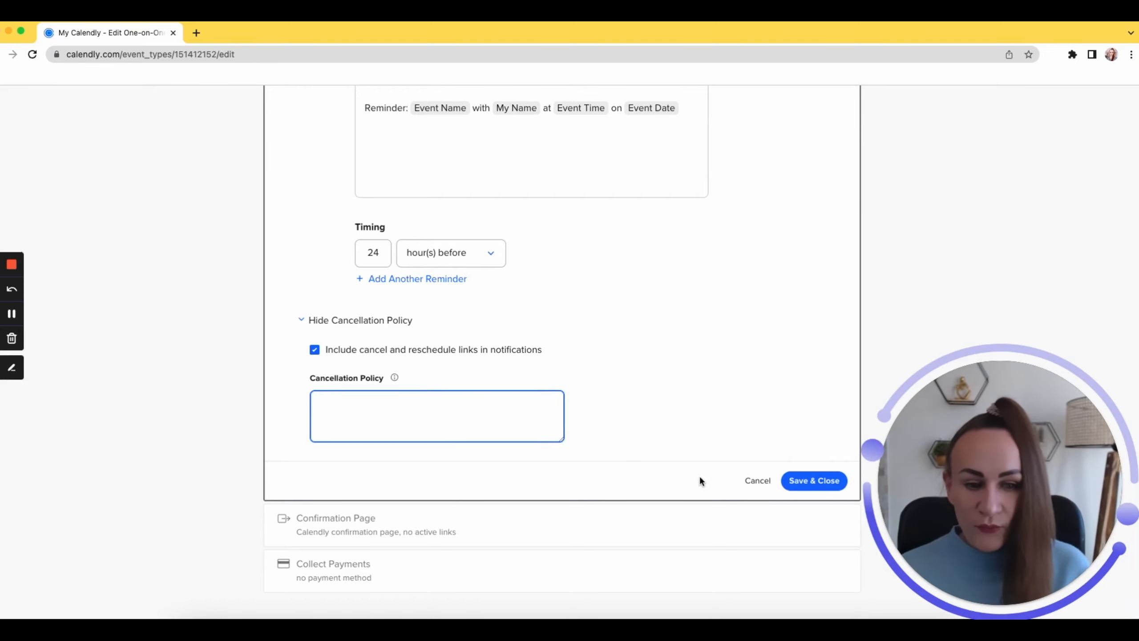
Review the email follow-up, text reminder and cancellation policy settings, and save the Notifications and Cancellation Policy section.
{"action": "scroll", "coordinate": [768, 453], "scroll_direction": "up", "scroll_amount": 10}
{"action": "scroll", "coordinate": [768, 457], "scroll_direction": "down", "scroll_amount": 6}
{"action": "scroll", "coordinate": [769, 465], "scroll_direction": "up", "scroll_amount": 8}
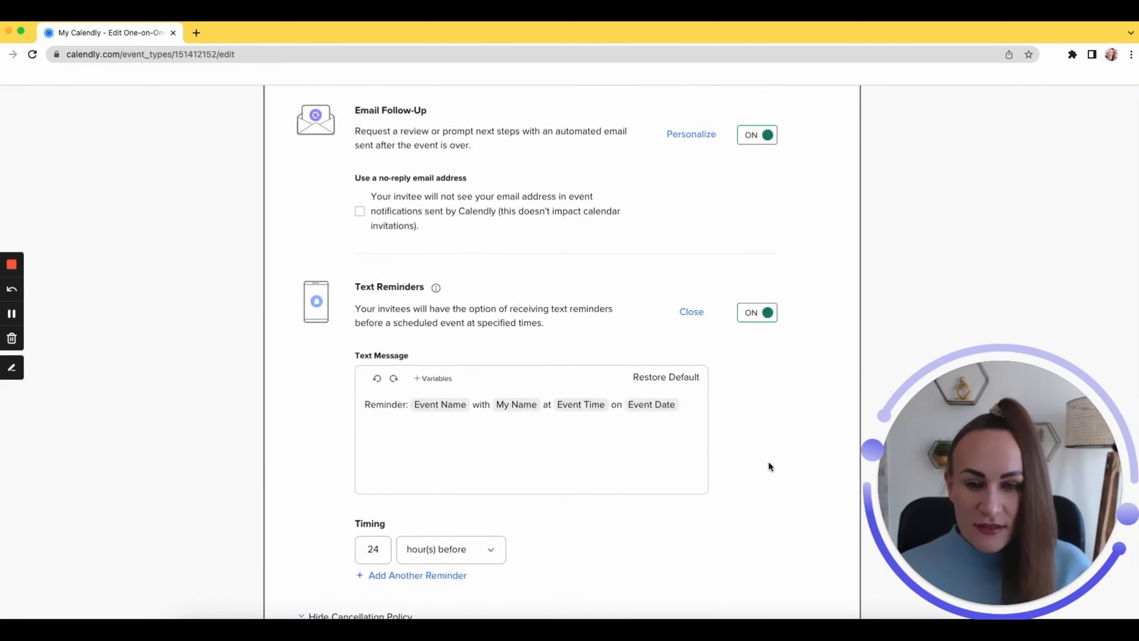
{"action": "scroll", "coordinate": [762, 468], "scroll_direction": "down", "scroll_amount": 11}
{"action": "left_click", "coordinate": [805, 561]}
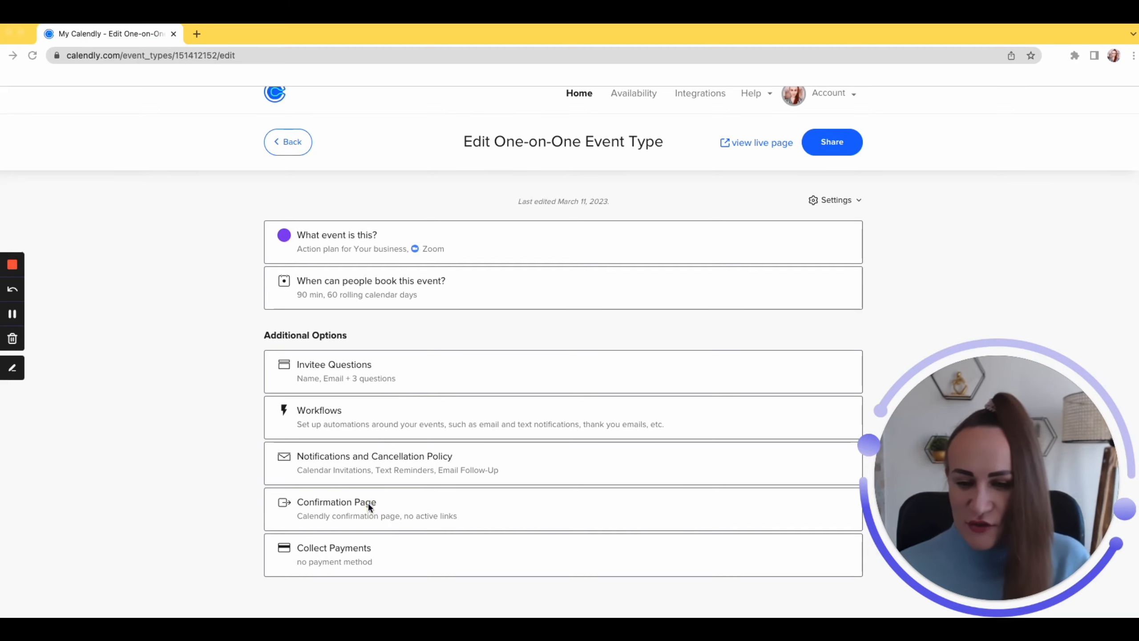
Open the Confirmation Page settings, set the on-confirmation action to Redirect to an external site and activate the redirect URL field.
{"action": "left_click", "coordinate": [349, 512]}
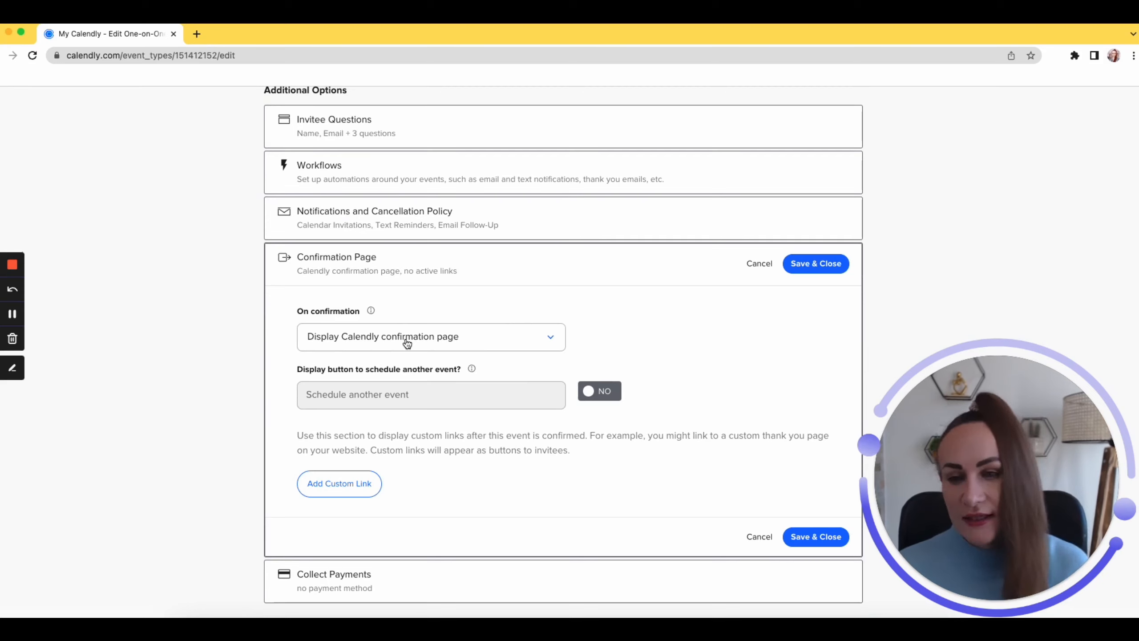
{"action": "left_click", "coordinate": [533, 345]}
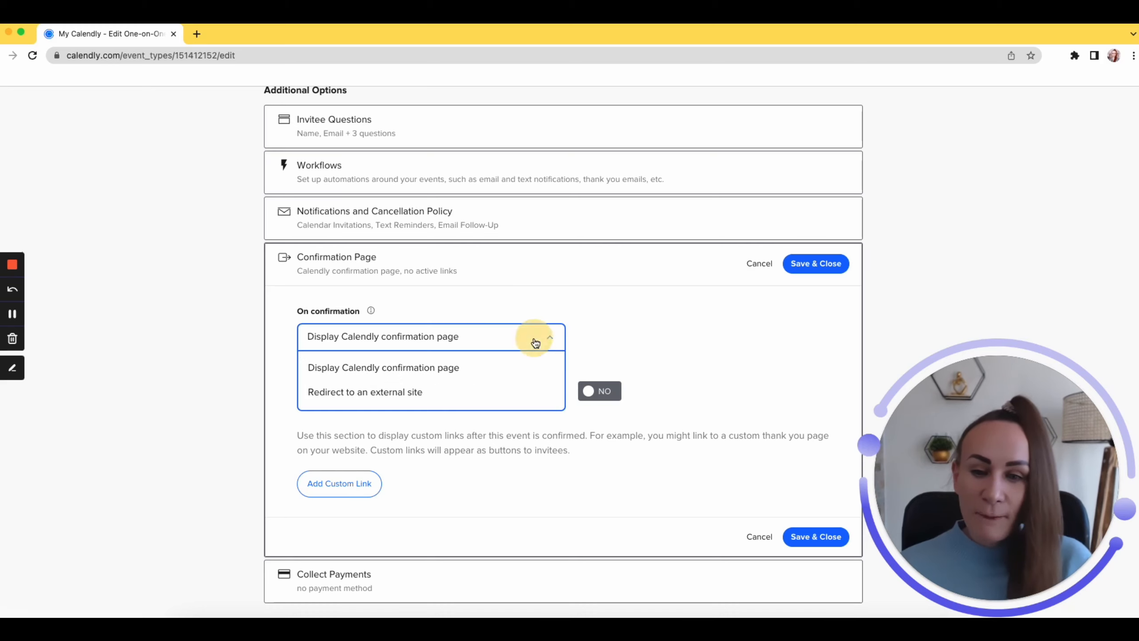
{"action": "left_click", "coordinate": [443, 393]}
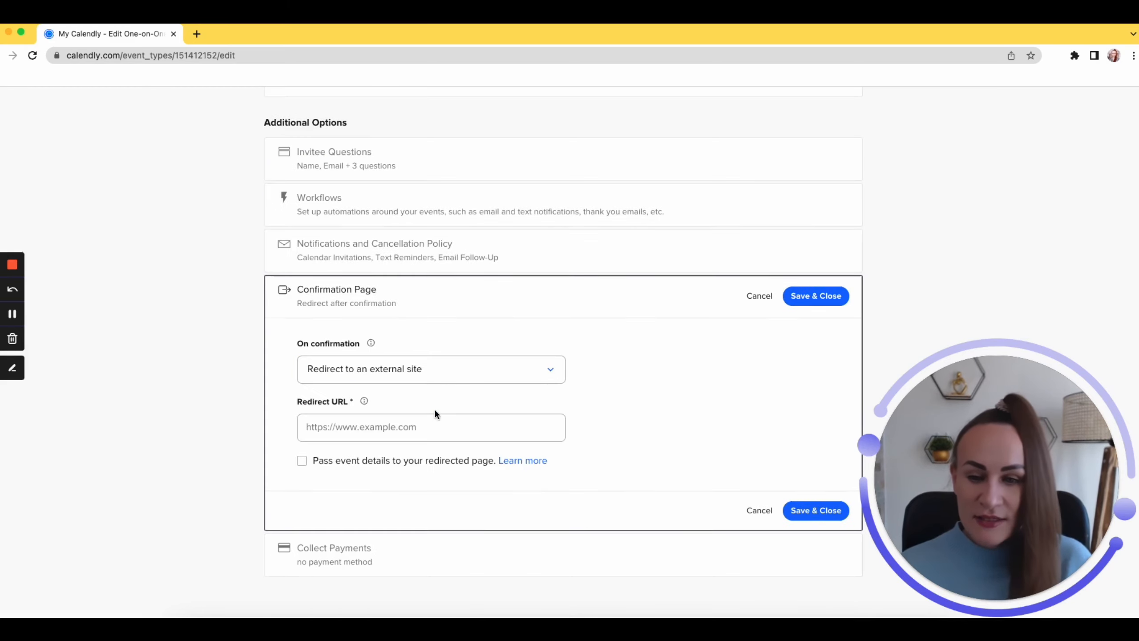
{"action": "left_click", "coordinate": [419, 428]}
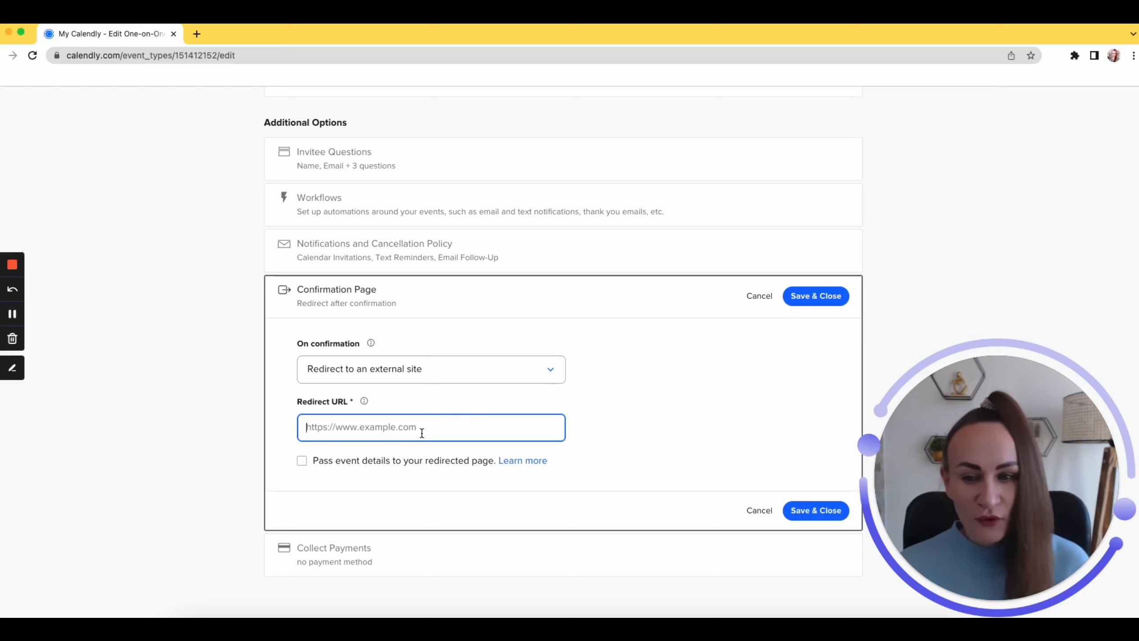
Switch the on-confirmation action to Display Calendly confirmation page, return it to Redirect to an external site and reactivate the redirect URL field.
{"action": "left_click", "coordinate": [407, 372]}
{"action": "left_click", "coordinate": [444, 399]}
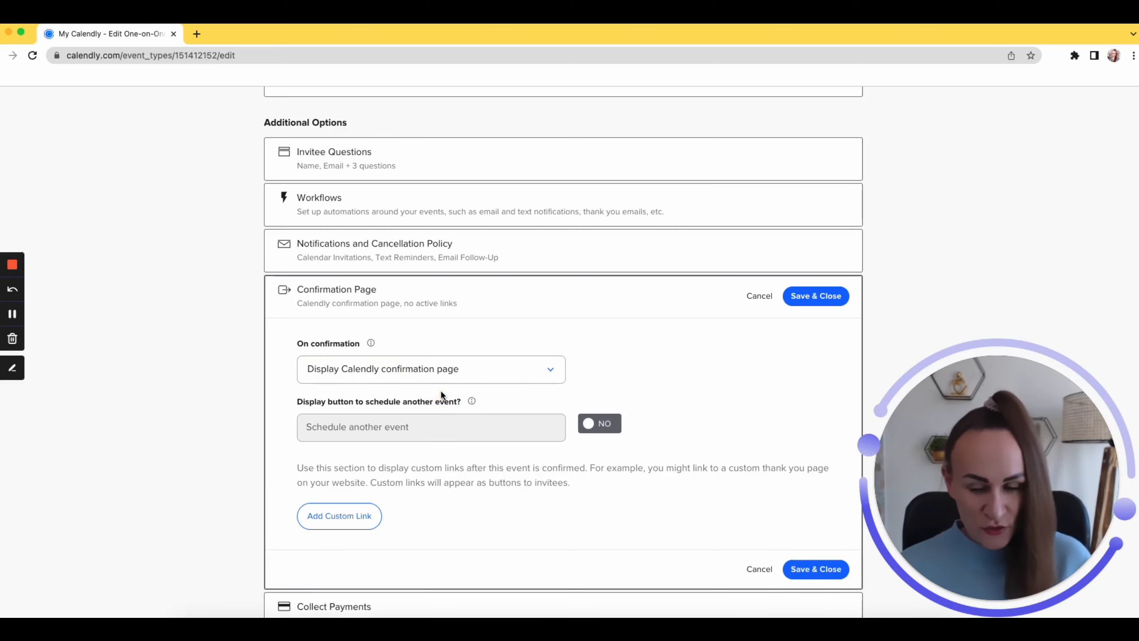
{"action": "left_click", "coordinate": [446, 370]}
{"action": "left_click", "coordinate": [434, 418]}
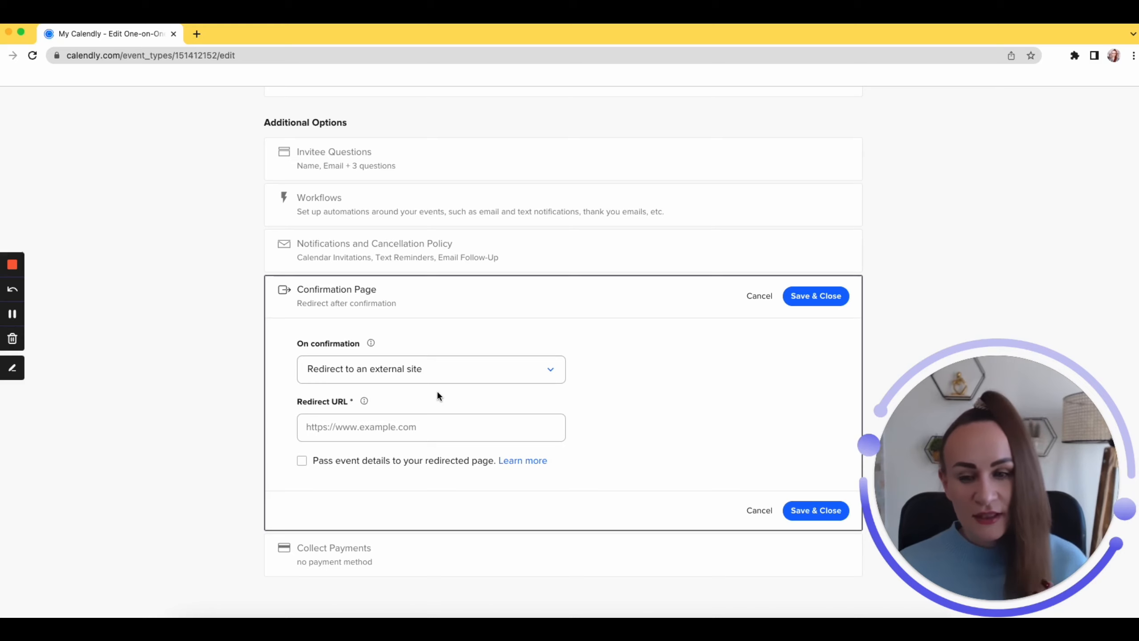
{"action": "left_click", "coordinate": [386, 427]}
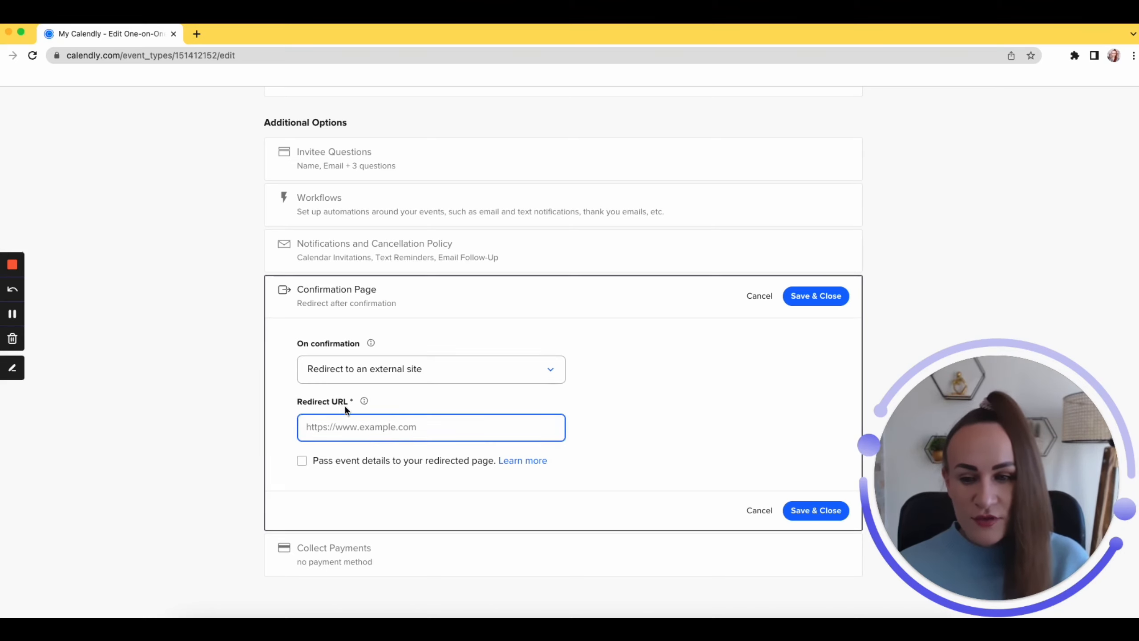